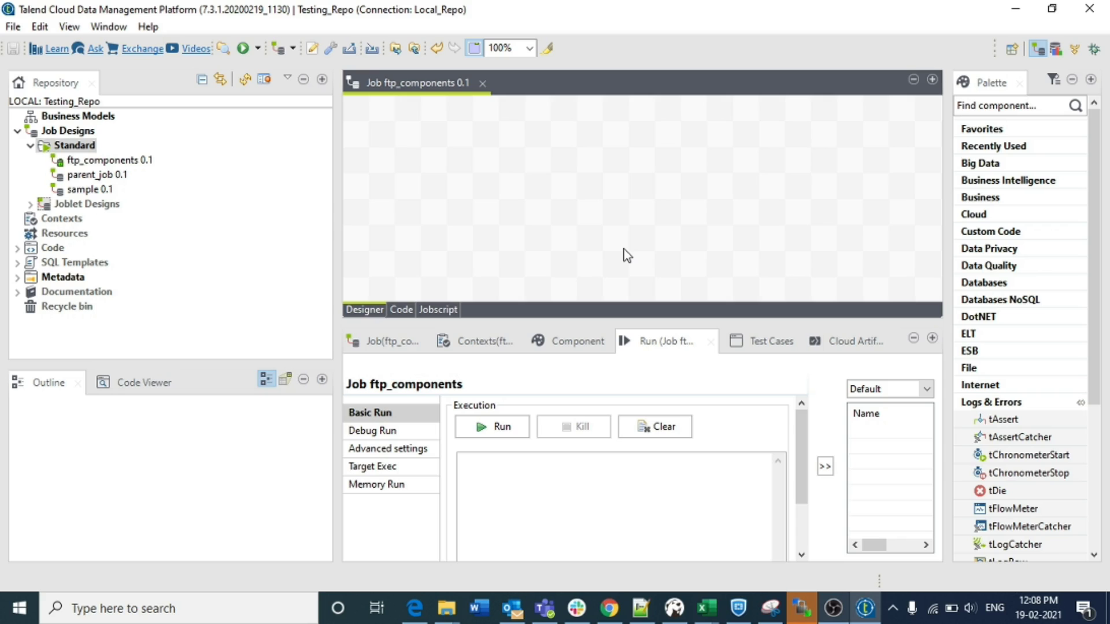
- Switch to DBeaver and maximize the PostgreSQL Script-9 editor
left_click(674, 608)
key("Return")
key("Return")
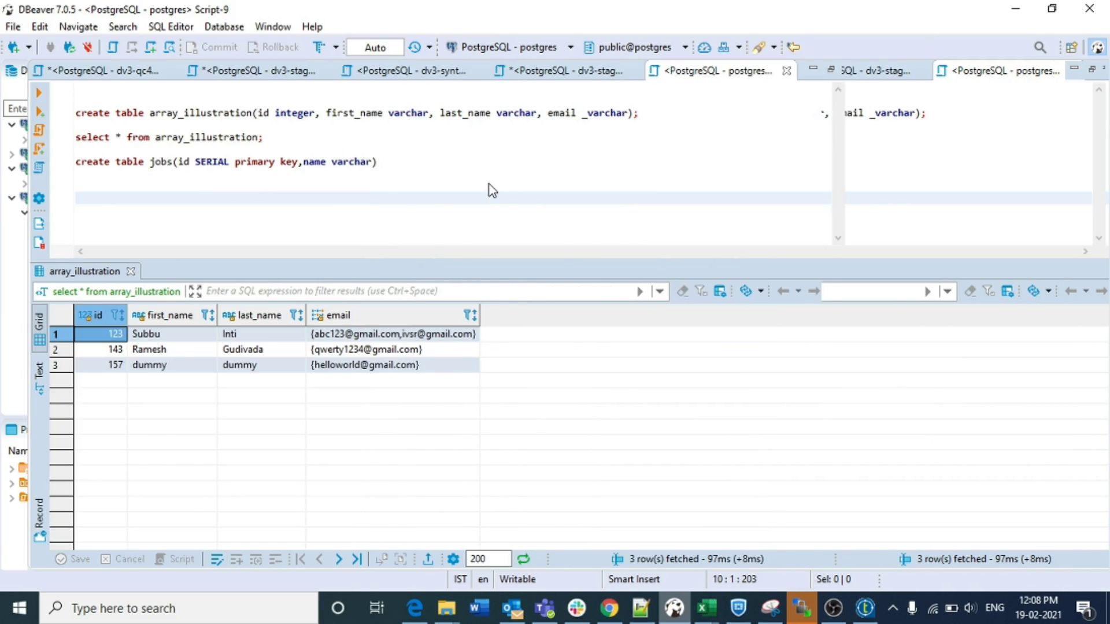
key("ctrl+m")
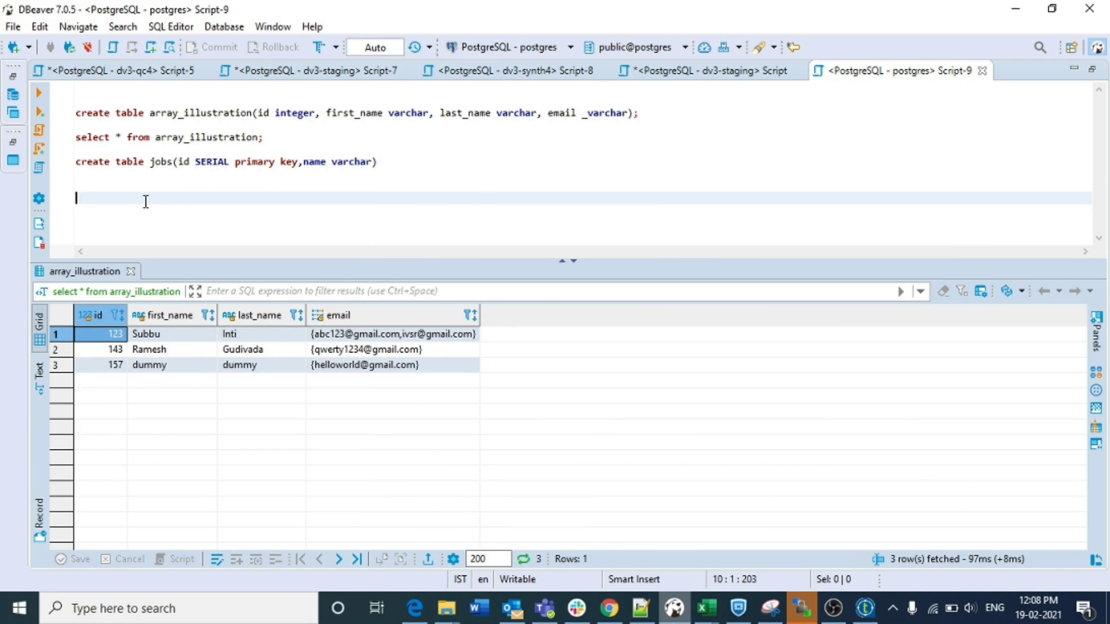
- Start a create table statement for a table named autoinc_illustration on the empty line below the jobs statement
type("cretae")
key("BackSpace")
key("BackSpace")
key("BackSpace")
key("BackSpace")
type("eate")
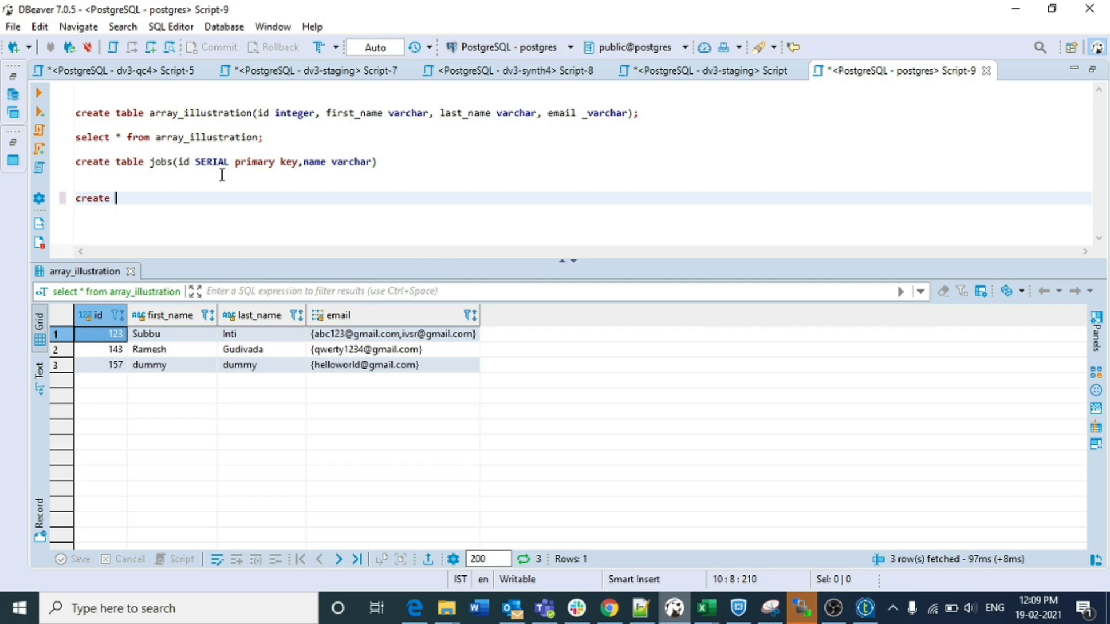
left_click_drag(231, 163, 194, 163)
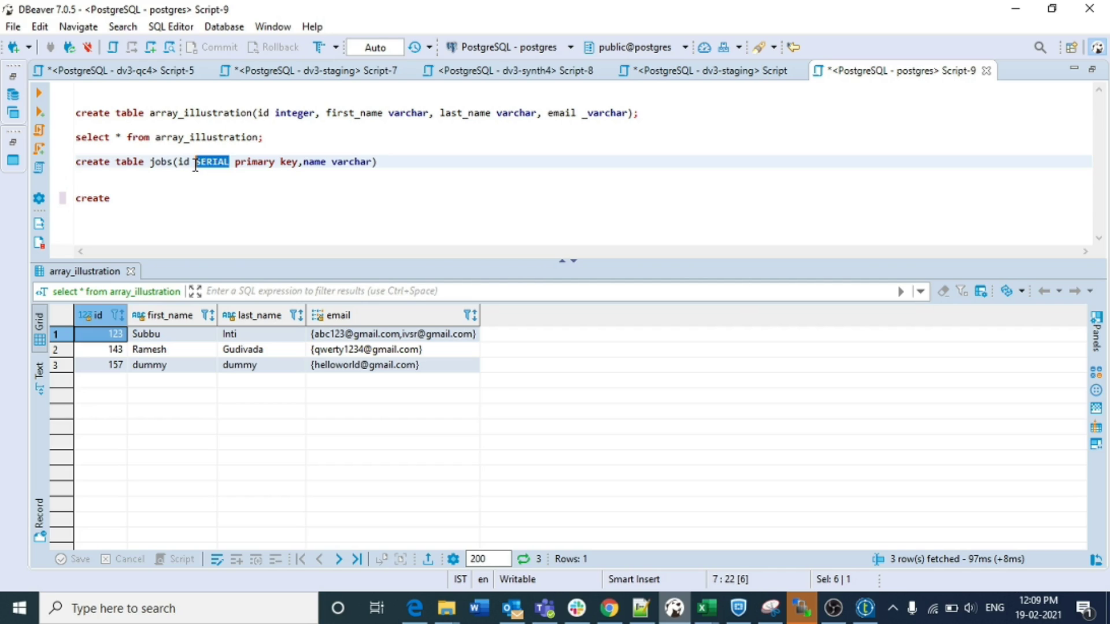
left_click(147, 196)
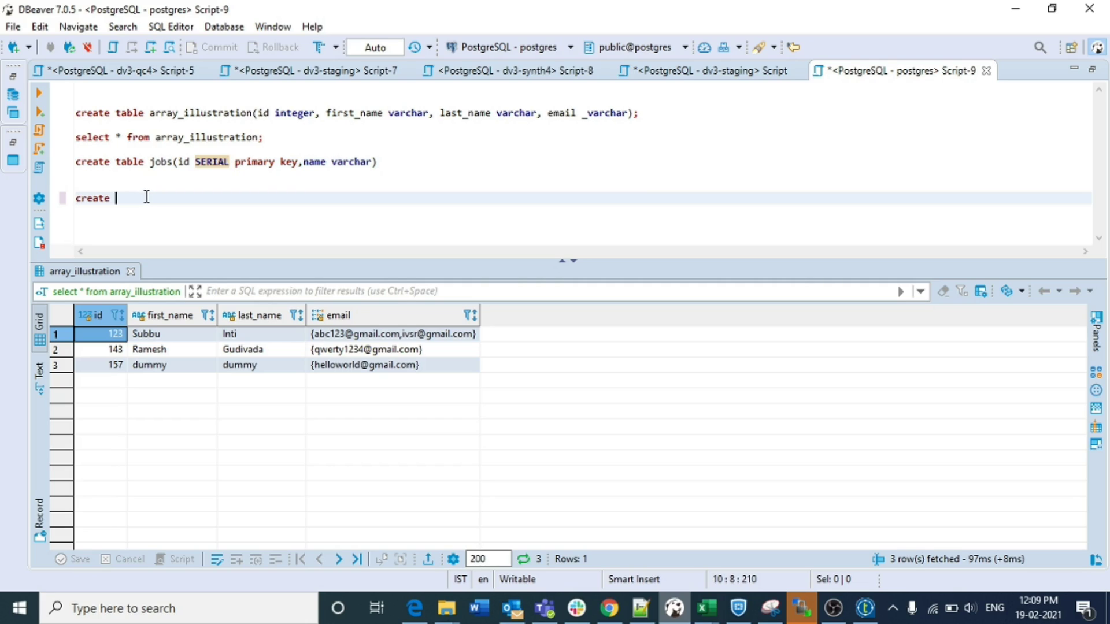
type("table ")
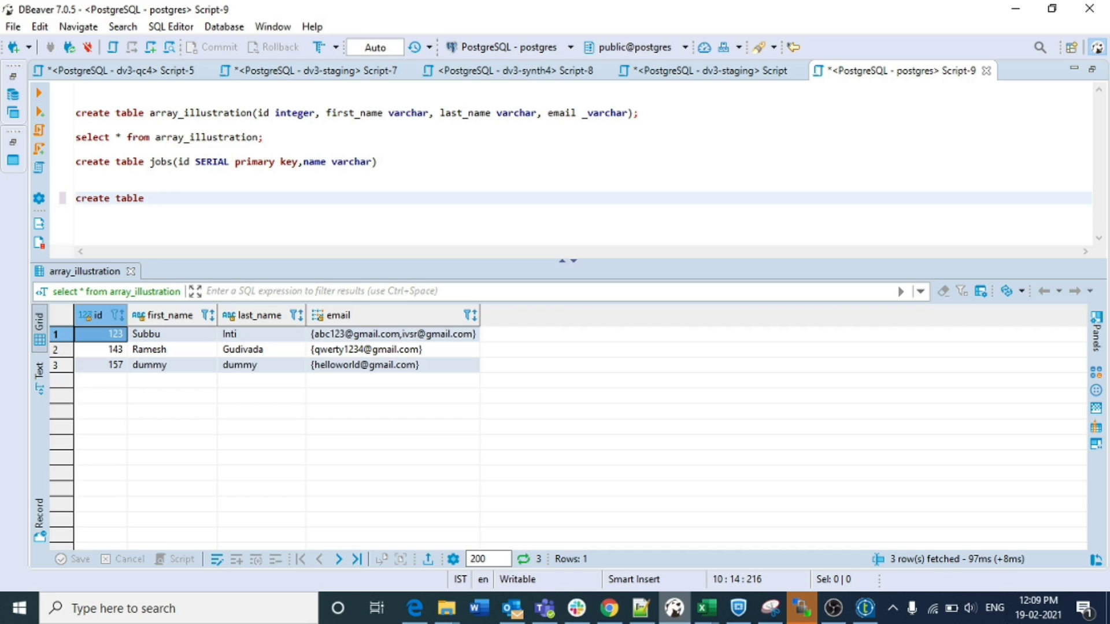
type("au")
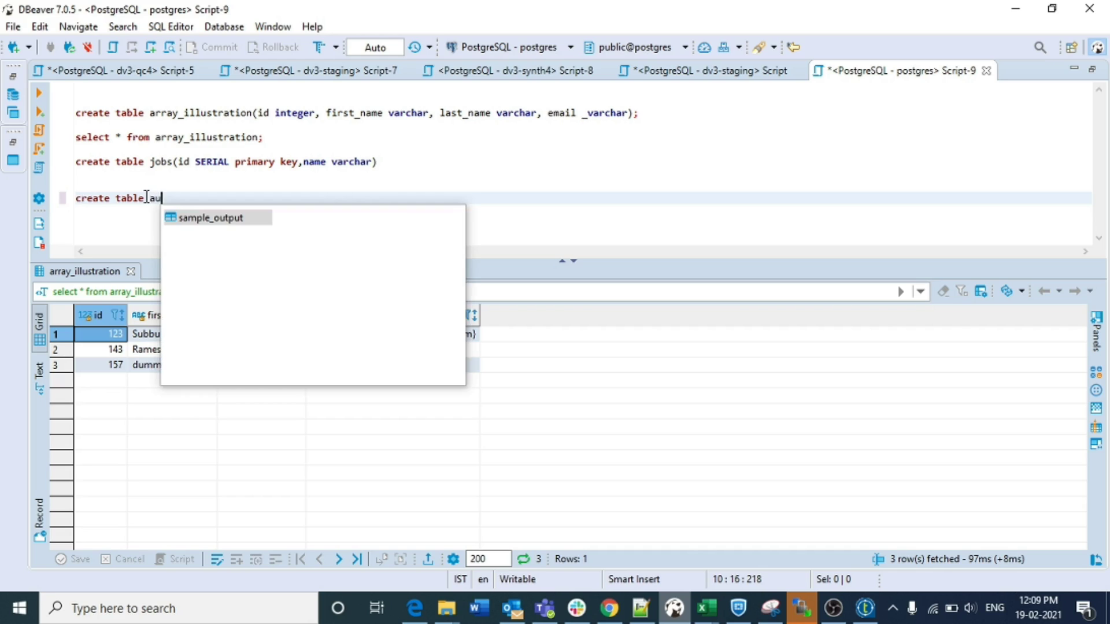
type("toinc_illustrat")
type("ion")
type("(i")
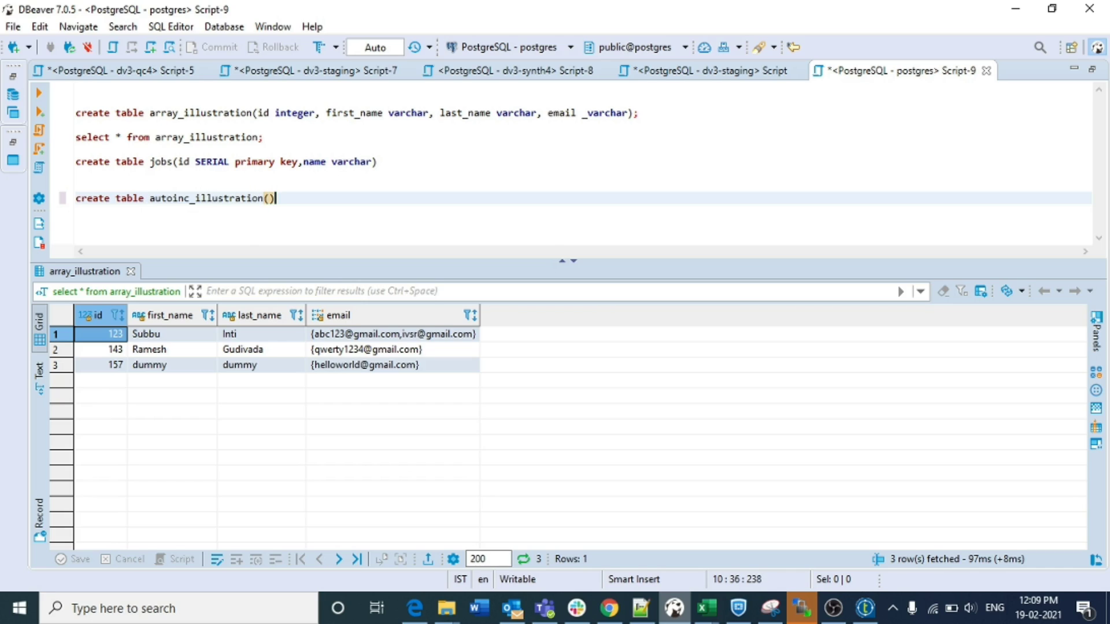
- Define the columns id serial, sid integer, name varchar and pincode varchar, and run the create table statement
type("d ")
type("serial,")
type("id ")
type("interegr")
key("BackSpace")
key("BackSpace")
key("BackSpace")
key("BackSpace")
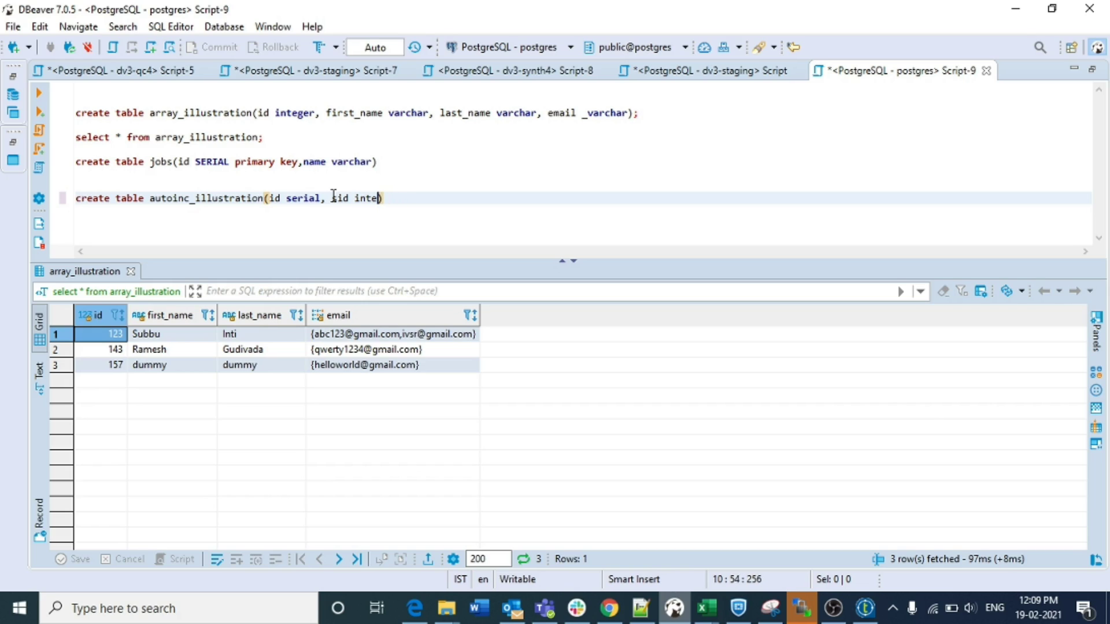
type("ger,name varchare")
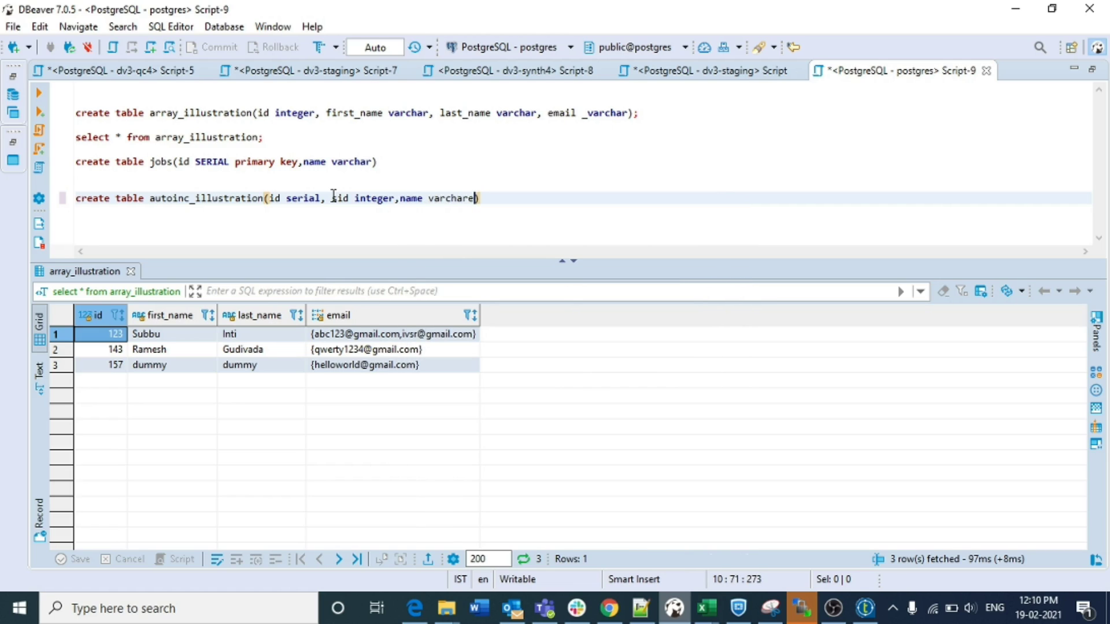
key("BackSpace")
type(",pincode ")
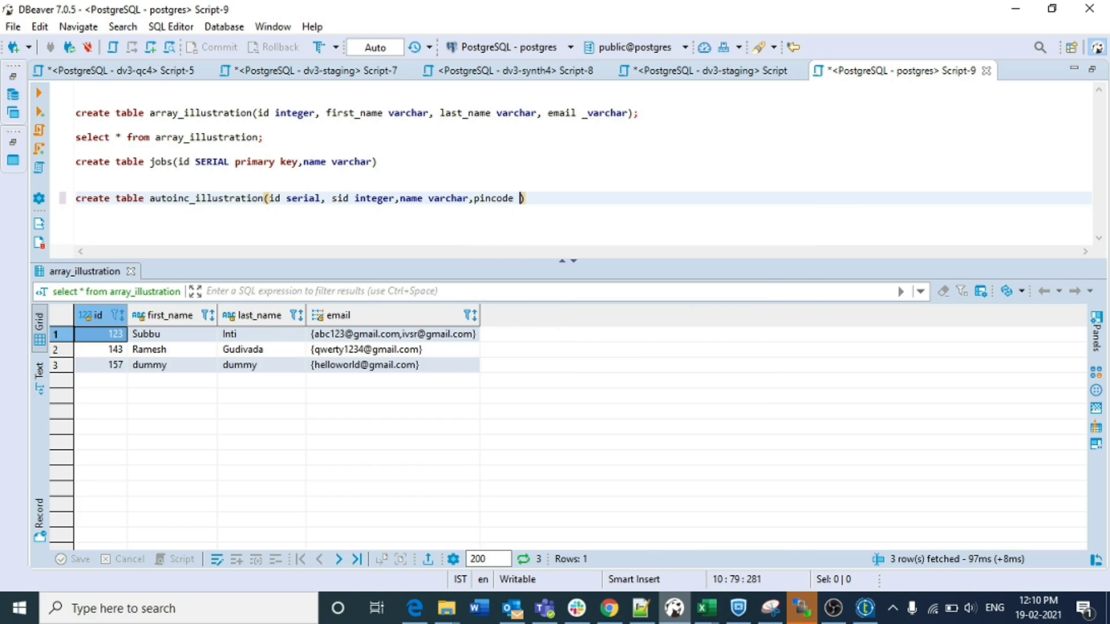
type("varchar")
key("End")
key("shift+Up")
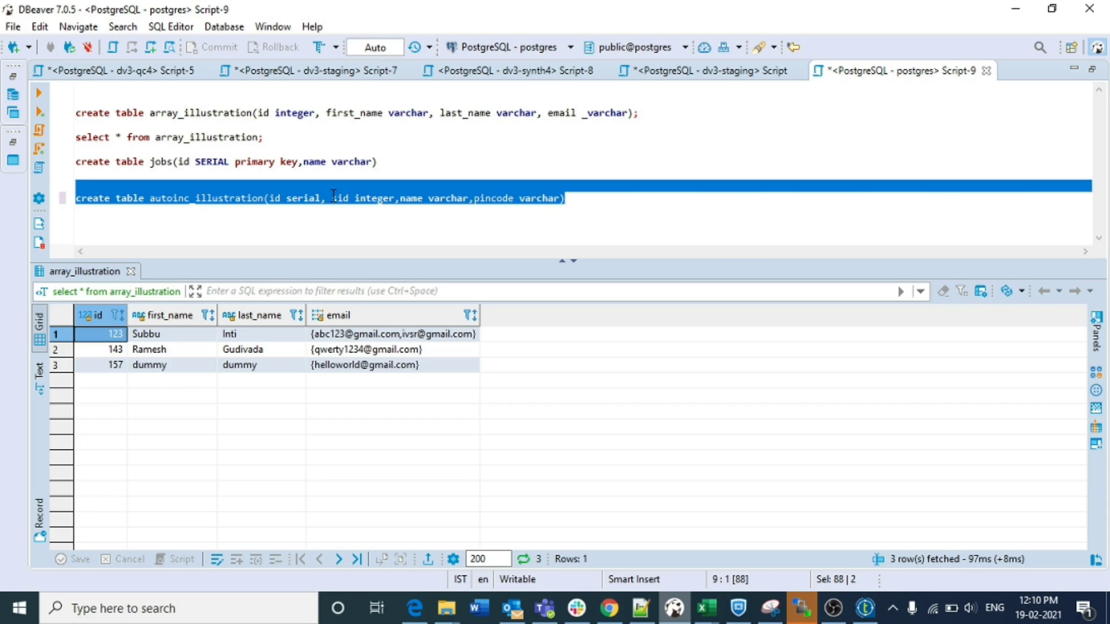
key("ctrl+Return")
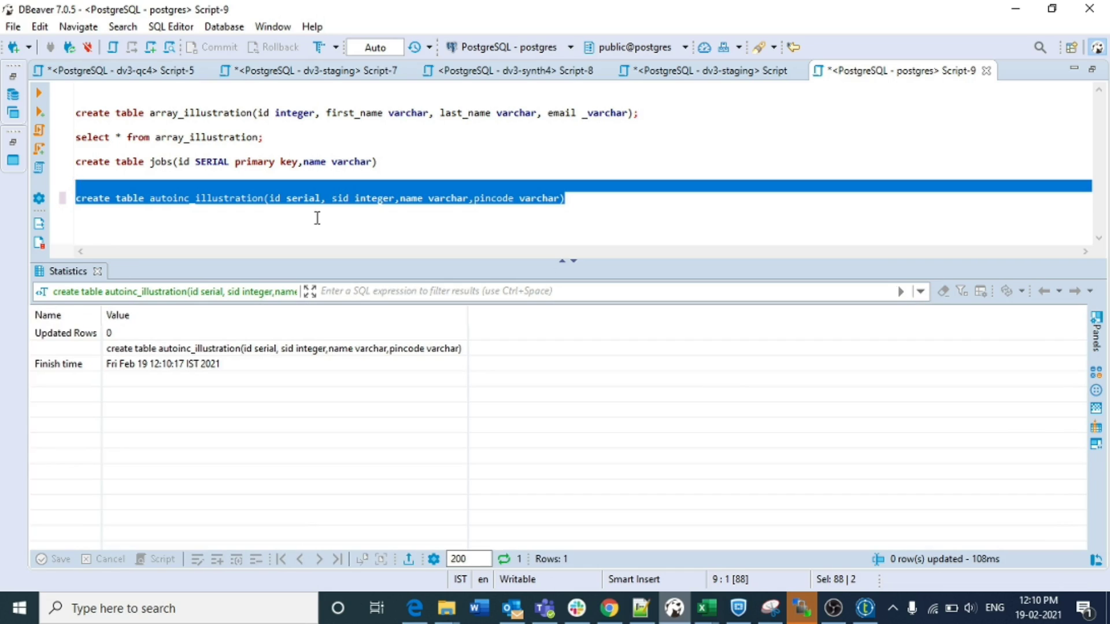
- Write and run the query select * from autoinc_illustration below the create table statement
left_click(316, 218)
left_click(579, 202)
key("Return")
key("Return")
type("select * from auto")
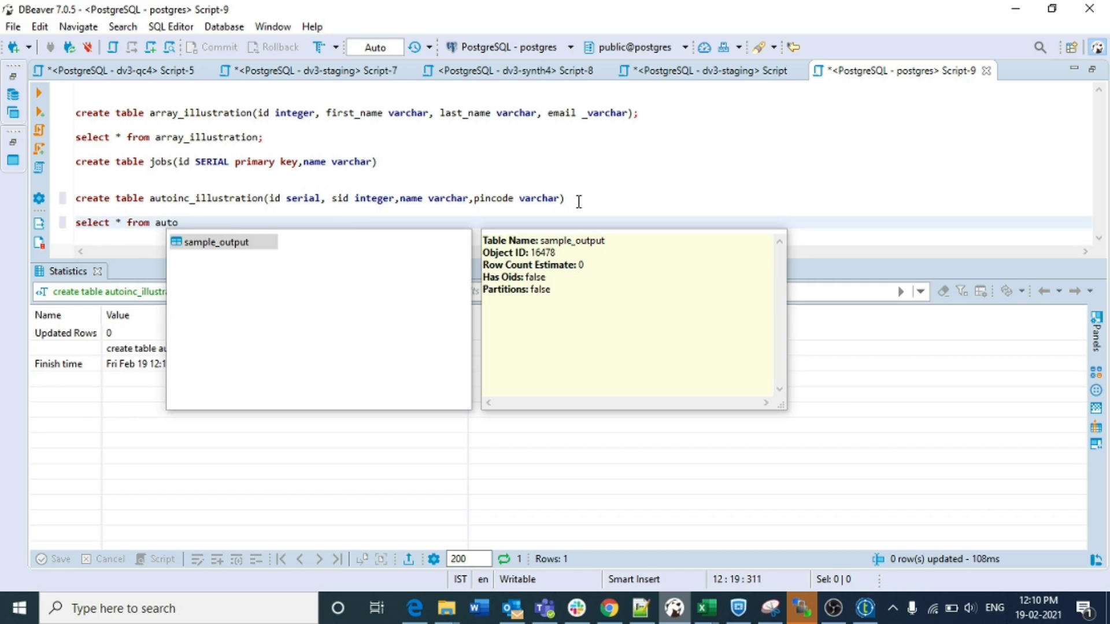
type("inc_")
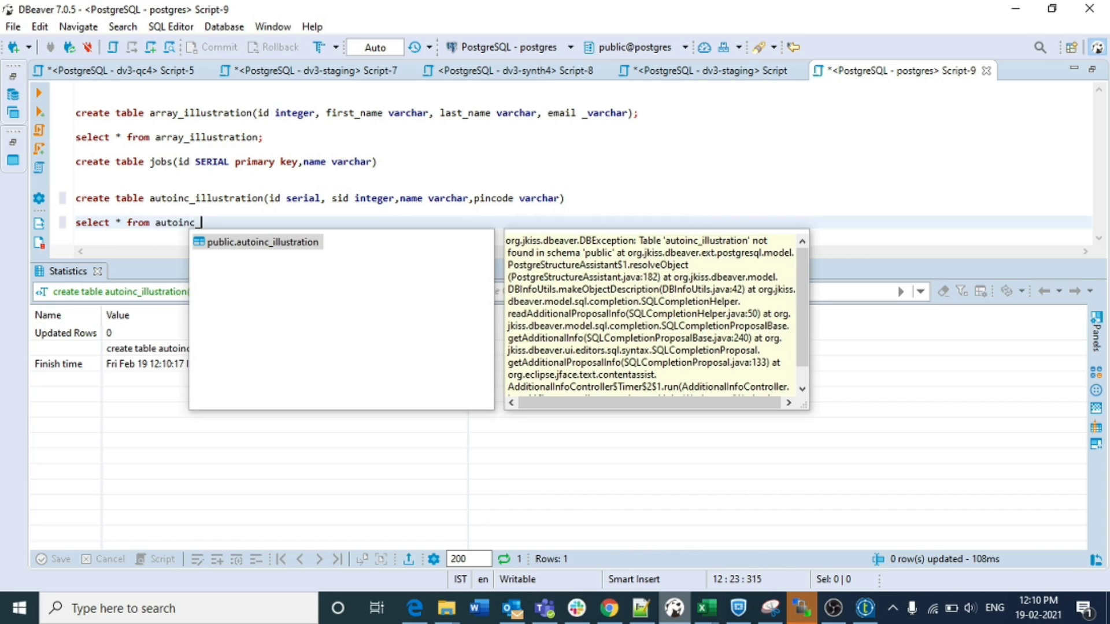
key("Return")
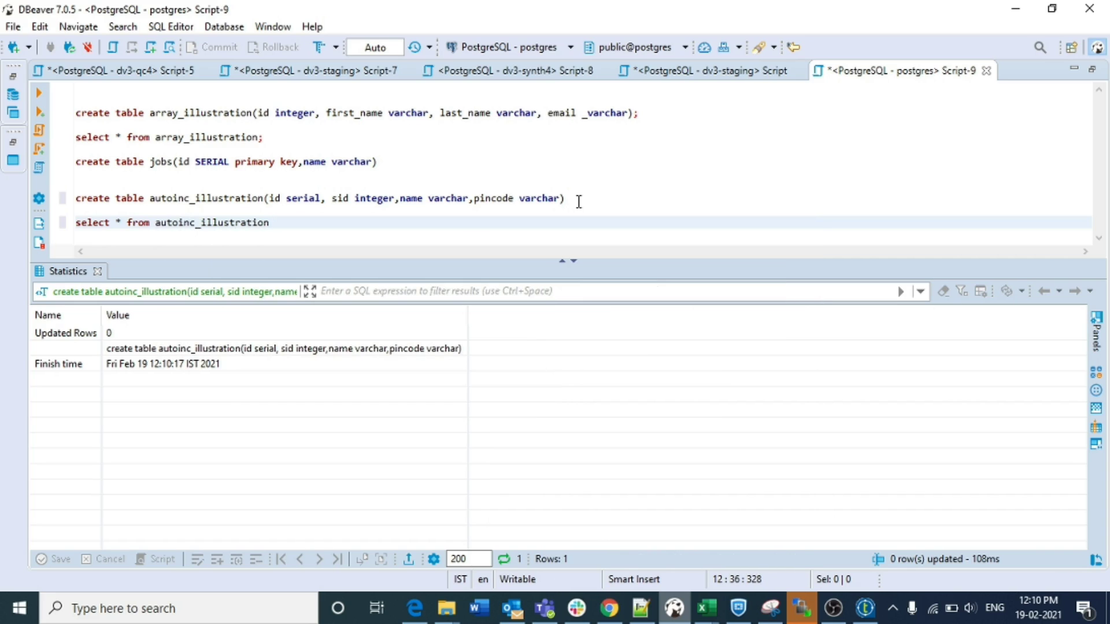
key("ctrl+Return")
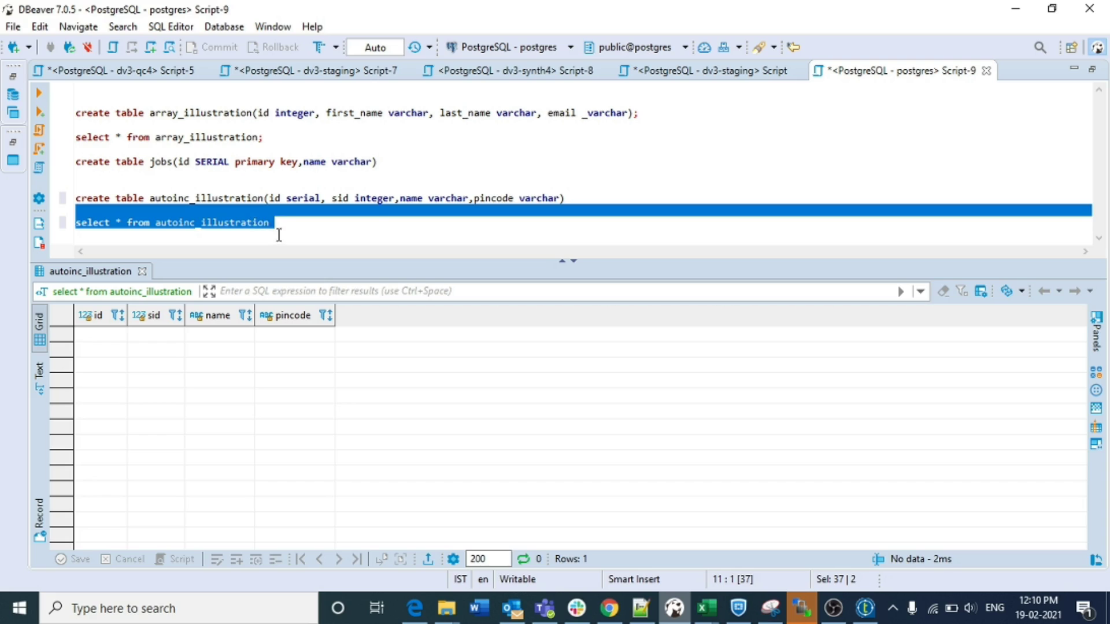
- Start an insert into autoinc_illustration statement below the select query
left_click(282, 222)
key("Return")
key("Return")
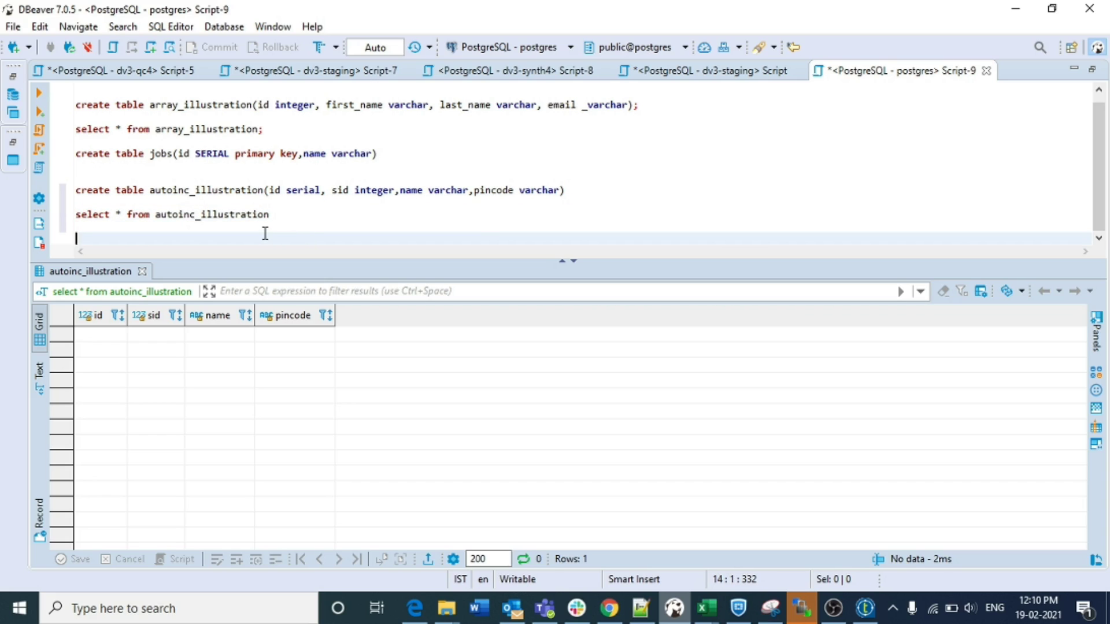
key("Return")
key("BackSpace")
type("insert into")
key("BackSpace")
key("BackSpace")
key("BackSpace")
key("BackSpace")
key("BackSpace")
type("into table")
key("BackSpace")
key("BackSpace")
key("BackSpace")
key("BackSpace")
key("BackSpace")
key("BackSpace")
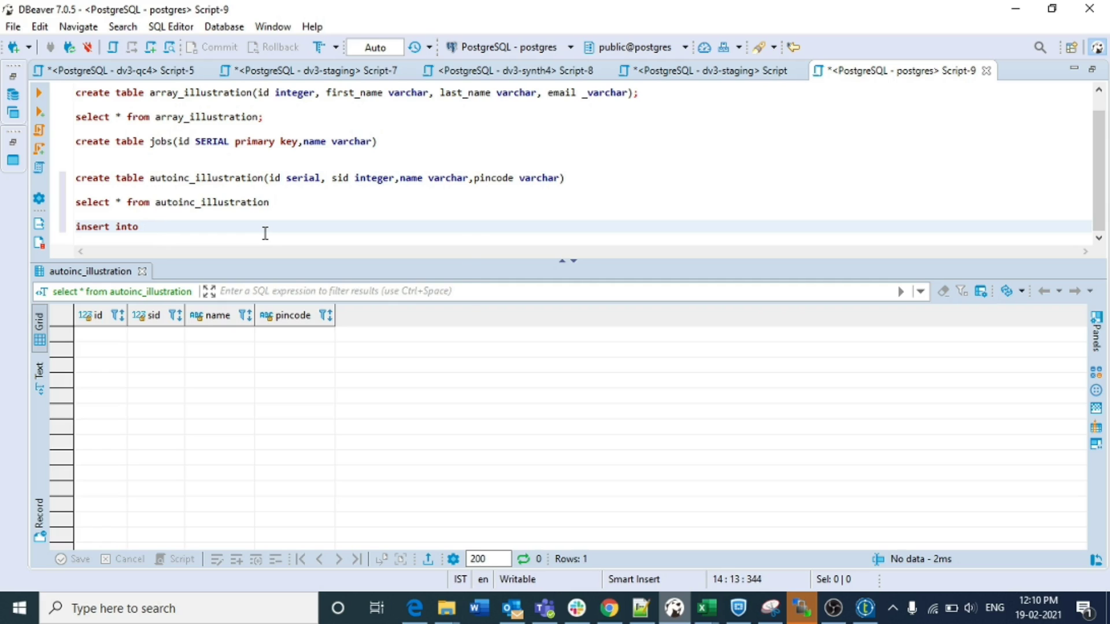
type("auto")
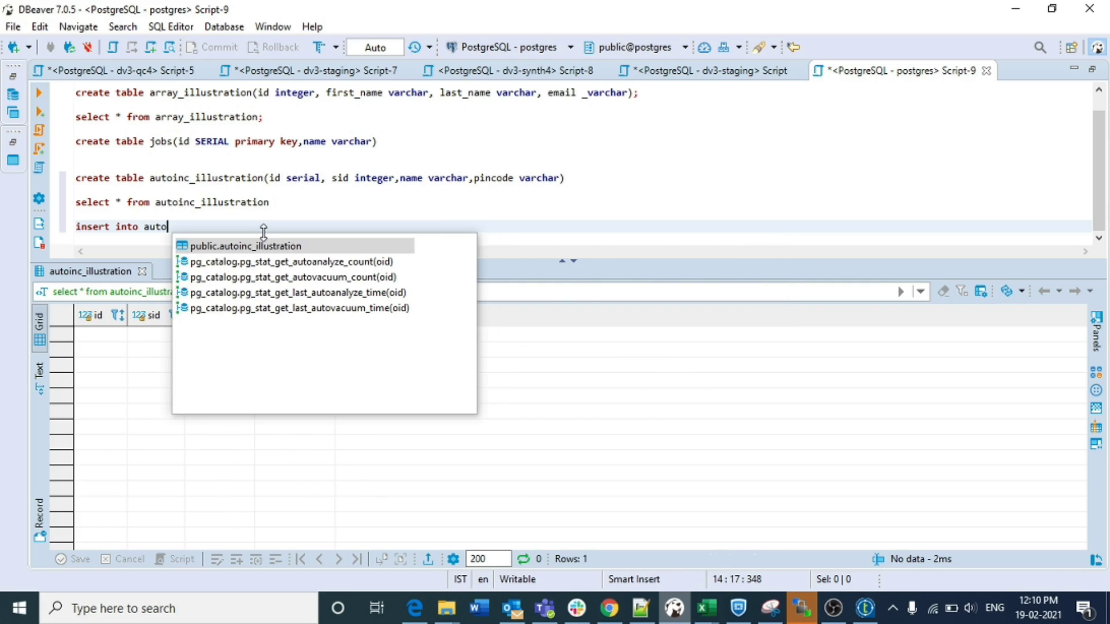
key("Return")
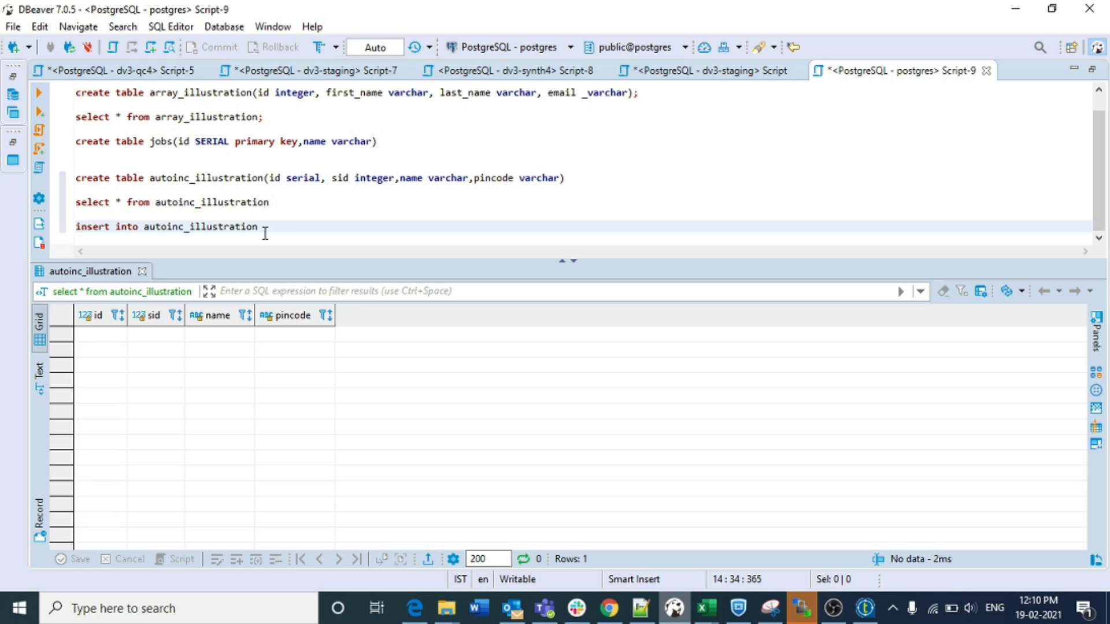
- Complete the insert with a parenthesized list of 1, 123, a quoted name and a quoted pincode, and run it
type("value")
key("BackSpace")
key("BackSpace")
key("BackSpace")
key("BackSpace")
key("BackSpace")
key("BackSpace")
type("()")
left_click(263, 226)
type("1,123,'Subbu','567678')")
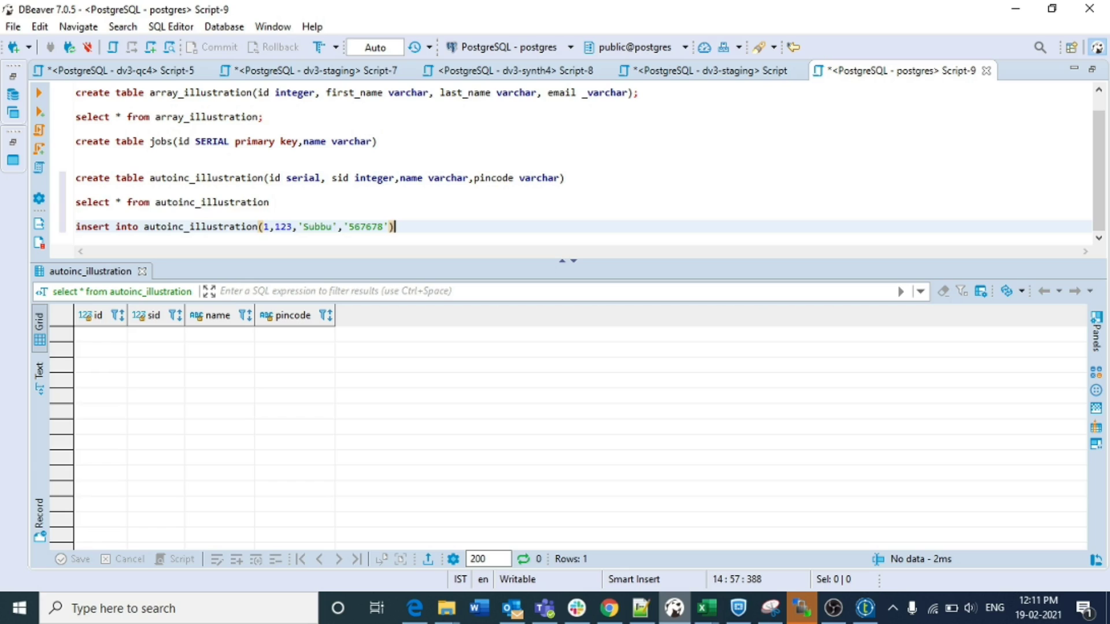
key("Home")
key("shift+Down")
key("ctrl+Return")
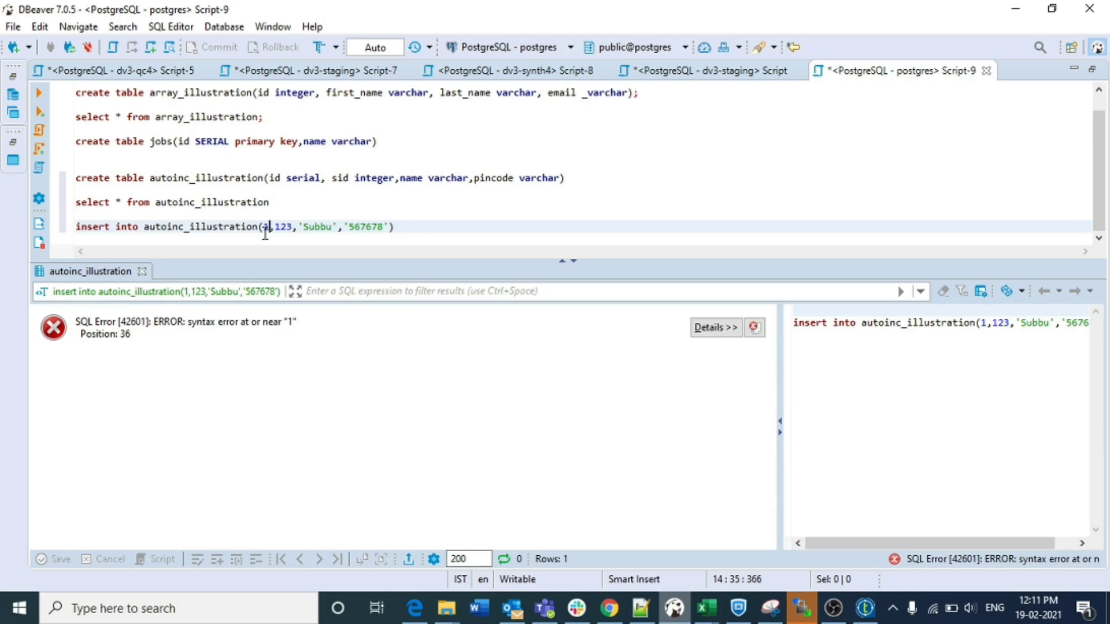
- Add the values keyword before the insert statement's parenthesized list and run the statement
left_click(398, 225)
left_click(270, 226)
left_click(260, 226)
type("values")
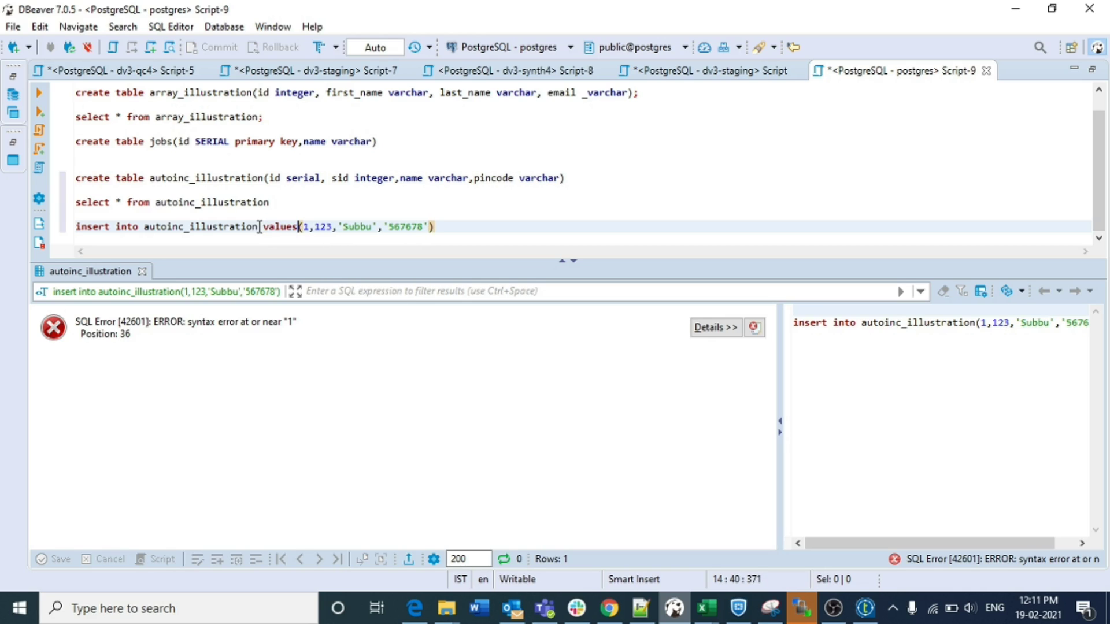
left_click(456, 225)
key("shift+Up")
key("ctrl+Return")
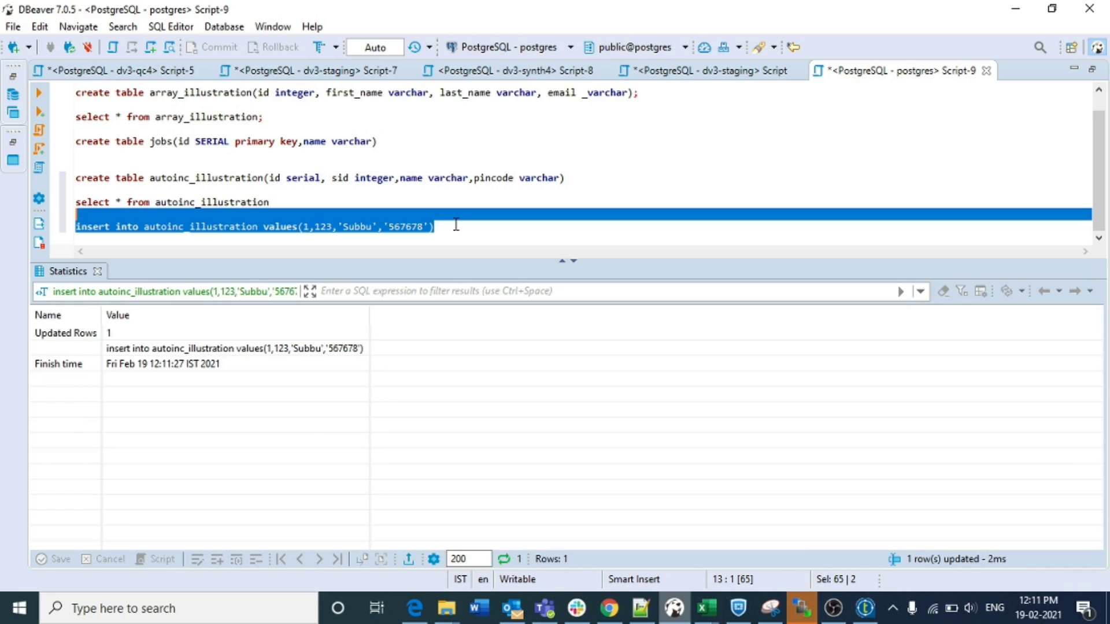
- Rerun the select query on autoinc_illustration to check the inserted row
left_click(442, 227)
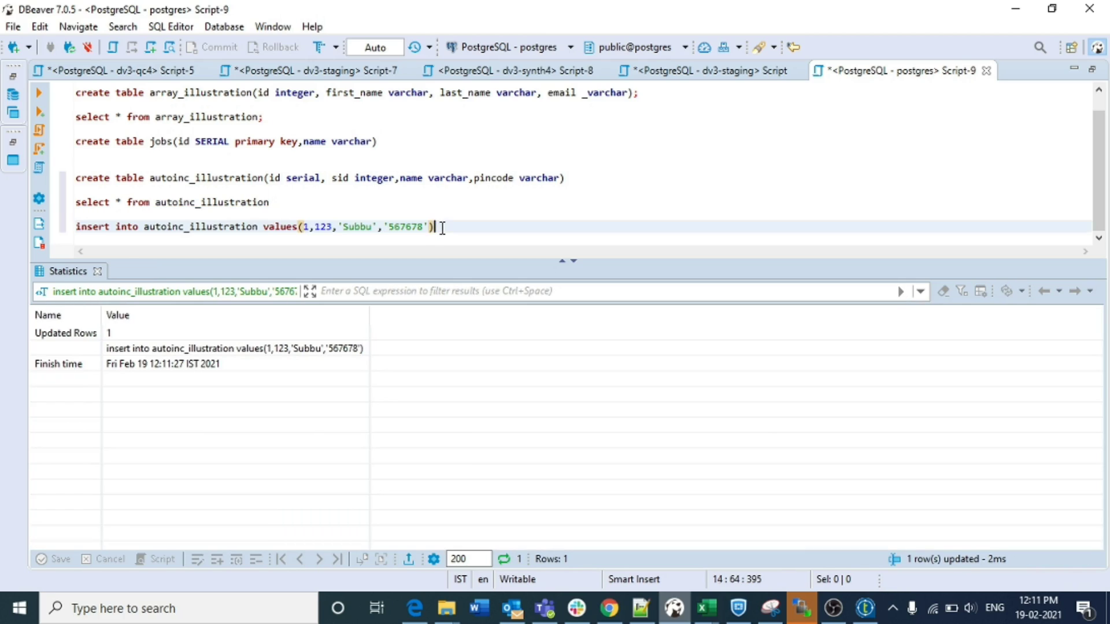
left_click(301, 201)
key("shift+Up")
key("ctrl+Return")
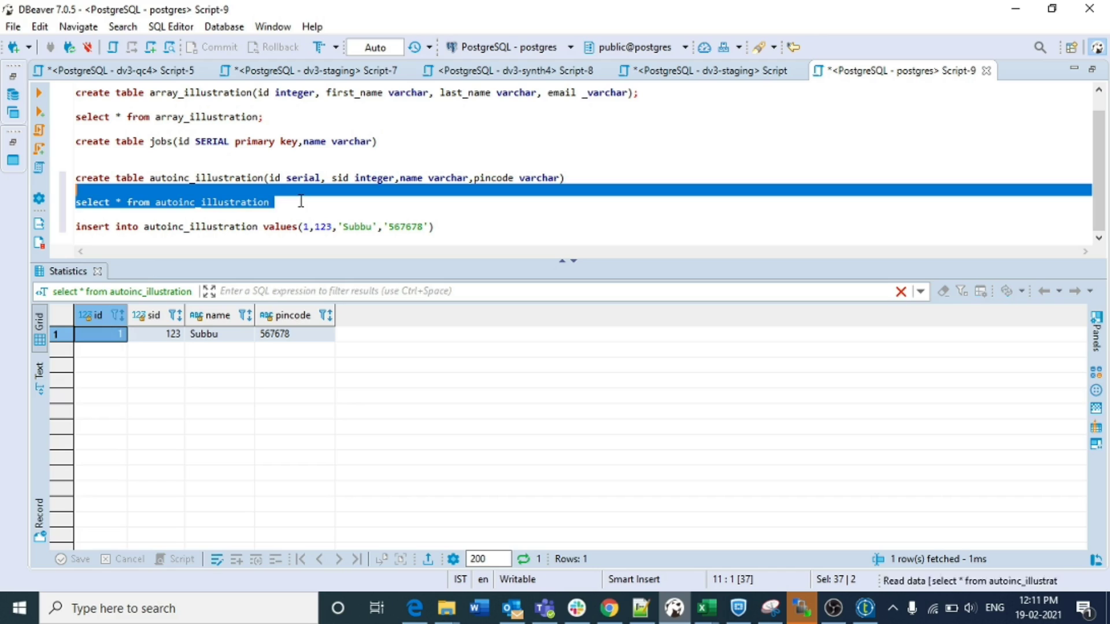
left_click(293, 228)
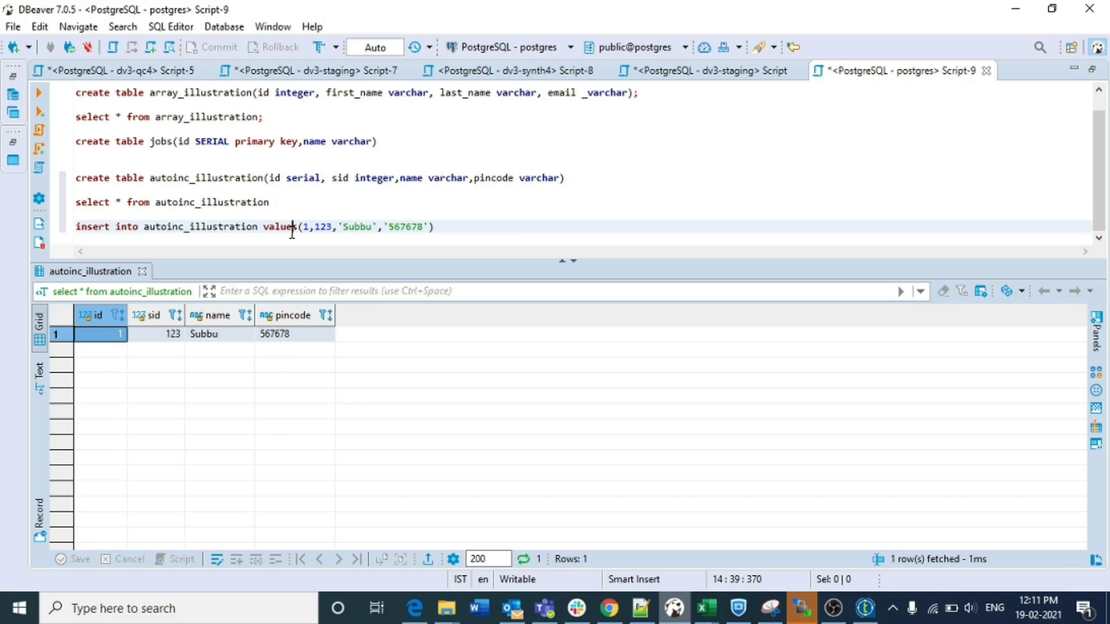
left_click(323, 178)
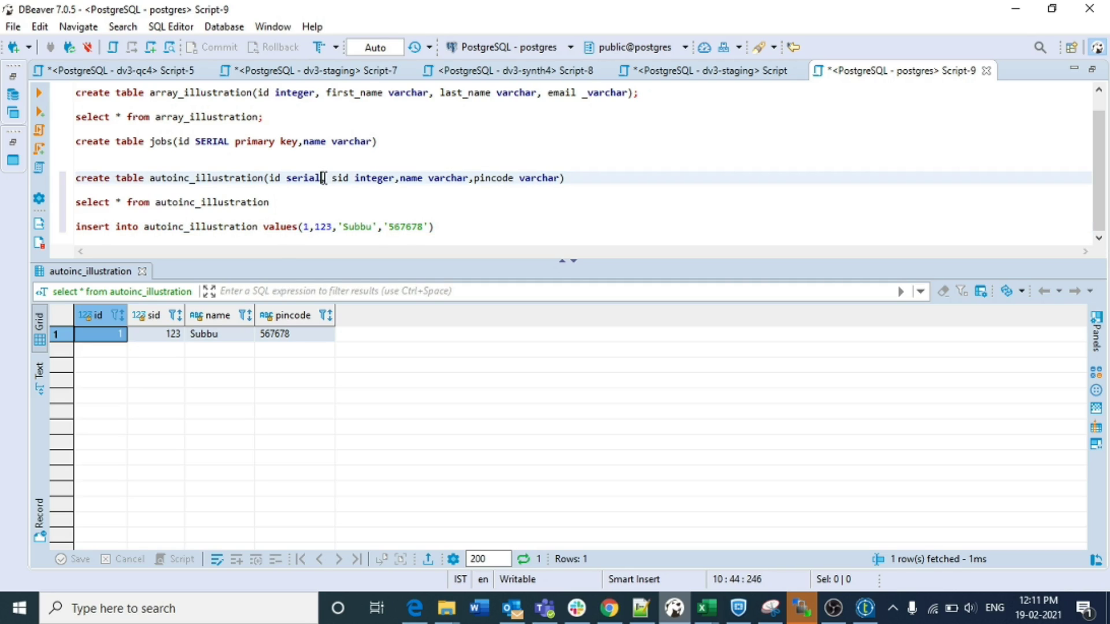
left_click(310, 227)
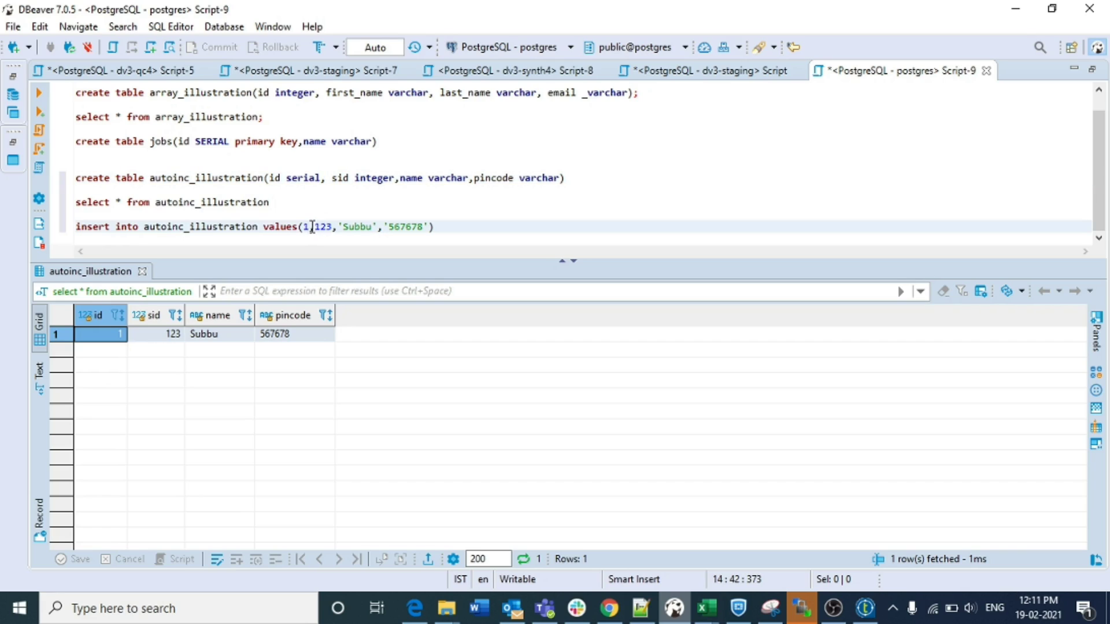
left_click(317, 228)
- Start a second insert into autoinc_illustration statement with an empty values list below the first insert
left_click(436, 226)
key("Return")
key("Return")
type("insert into")
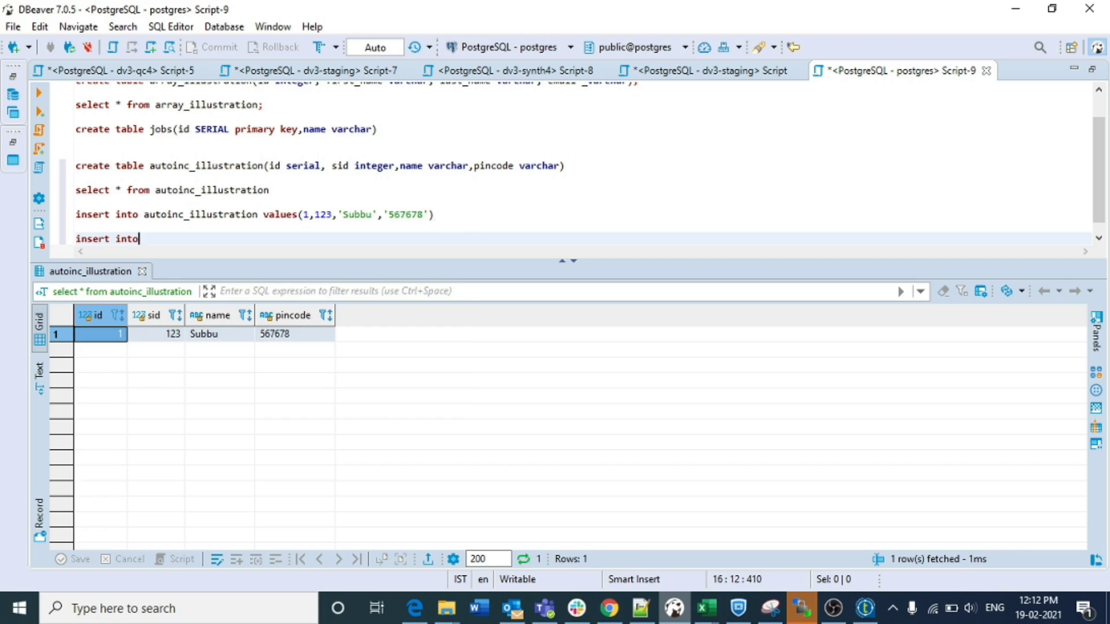
type(" autoinc")
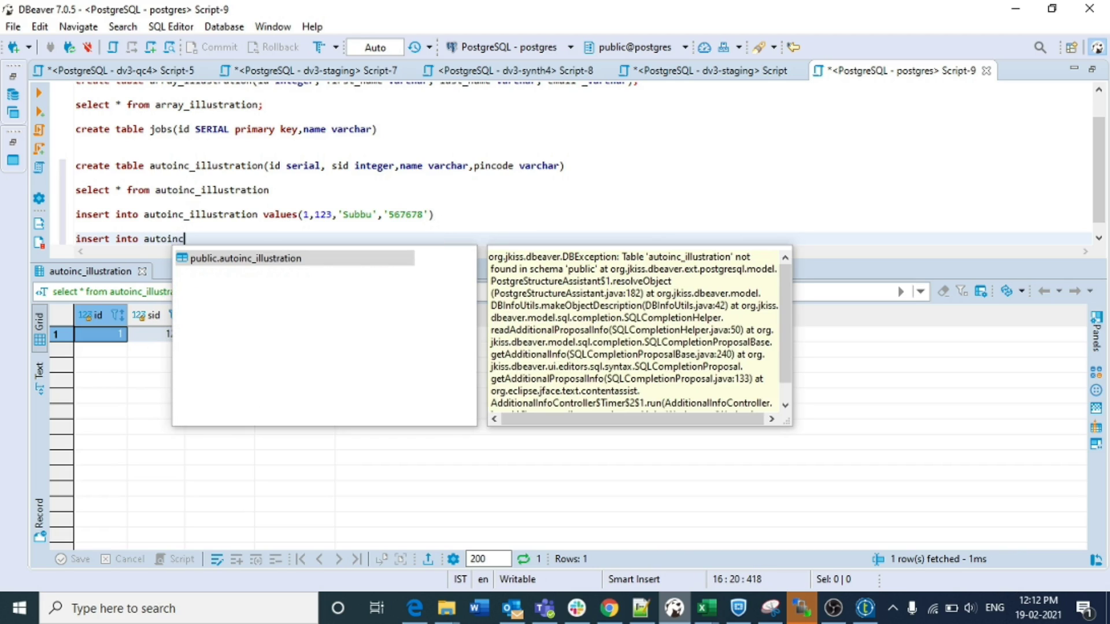
key("Return")
type("values(")
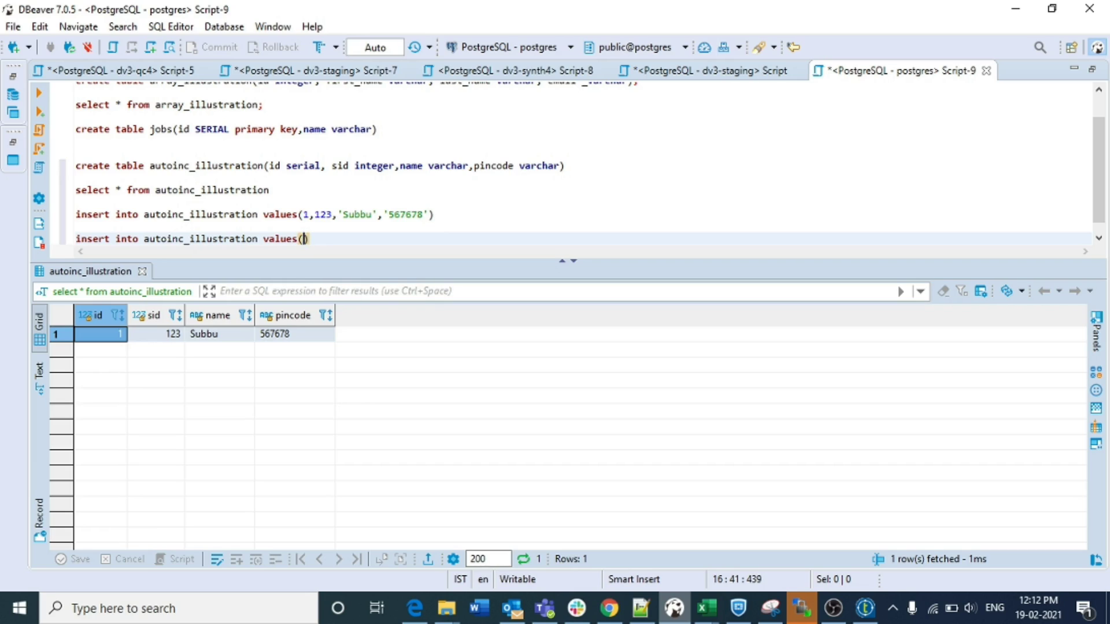
- Fill the second values list with 435, a quoted name and a quoted pincode, omitting the id, and run the insert
type("435")
type(",'")
type("s")
key("BackSpace")
type("harish','3")
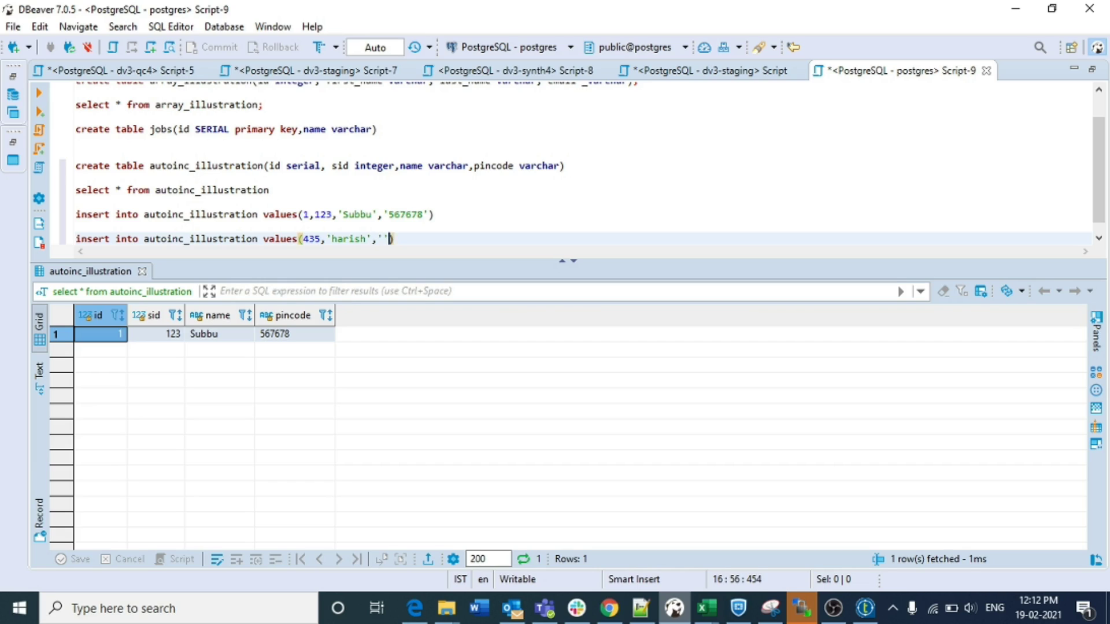
type("333333'")
key("Left")
key("Left")
key("BackSpace")
key("End")
key("ctrl+Return")
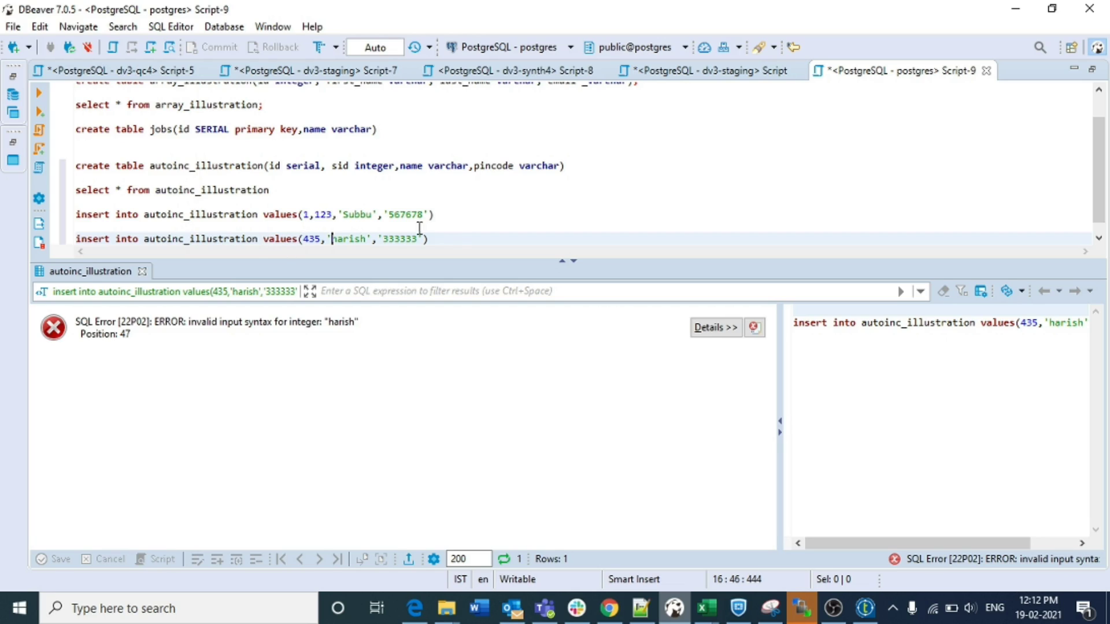
- Add the column list (sid,name,pincode) after the table name in the second insert statement
left_click(454, 238)
key("Return")
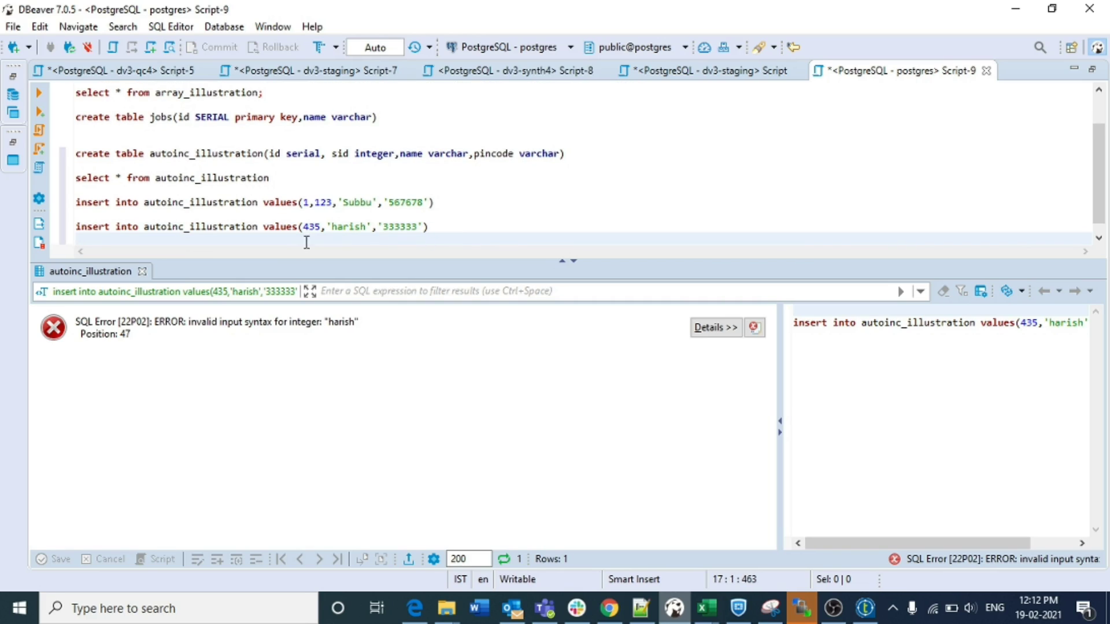
left_click(258, 229)
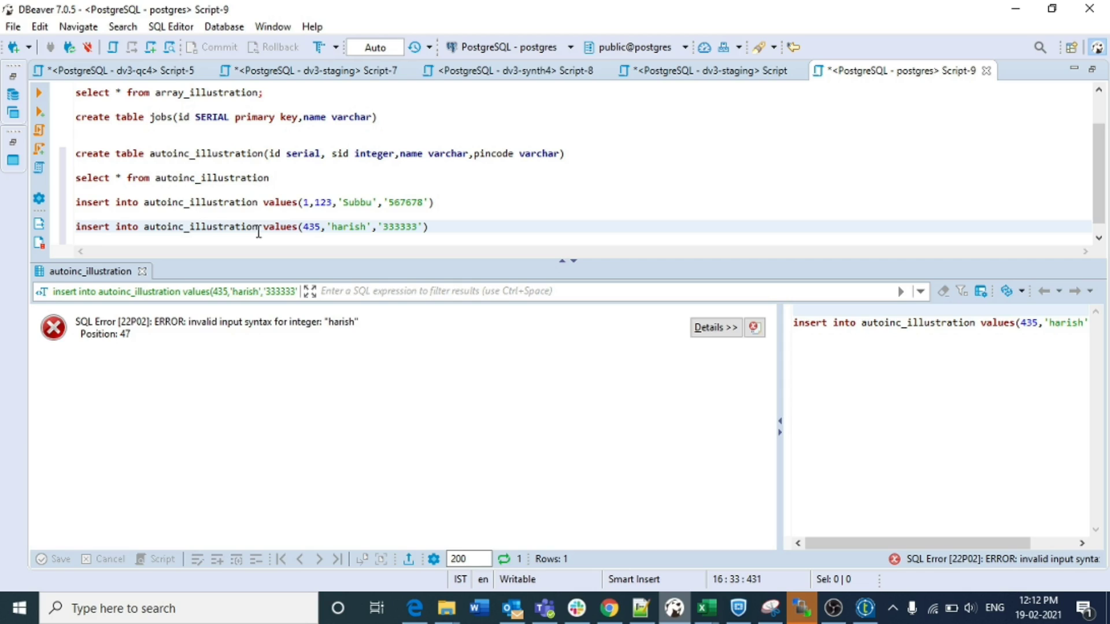
type("(")
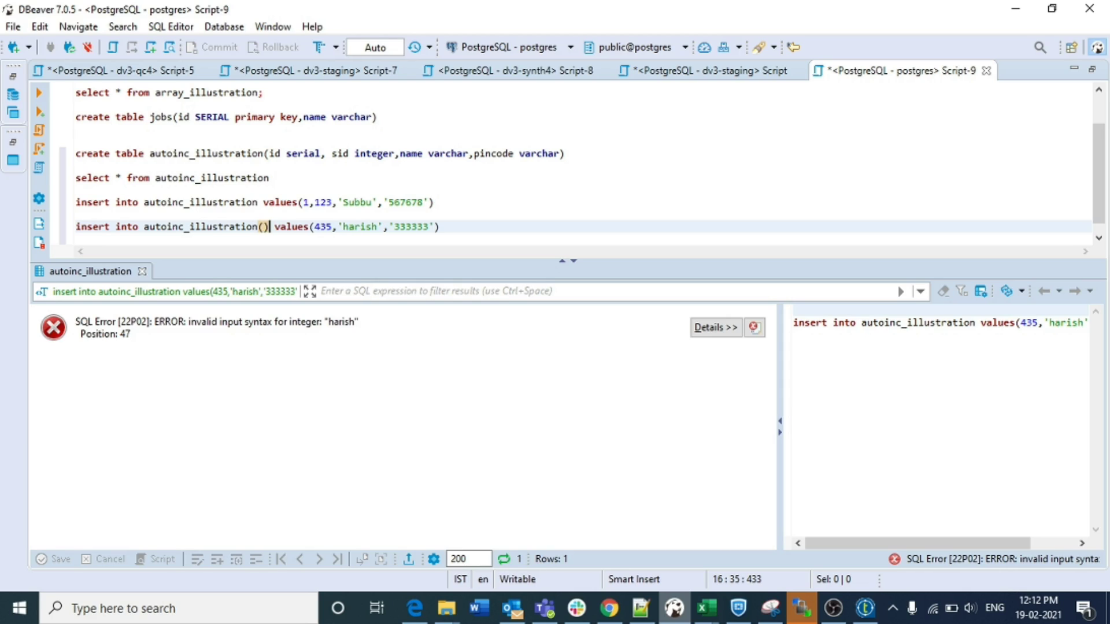
type("sid")
type(",name")
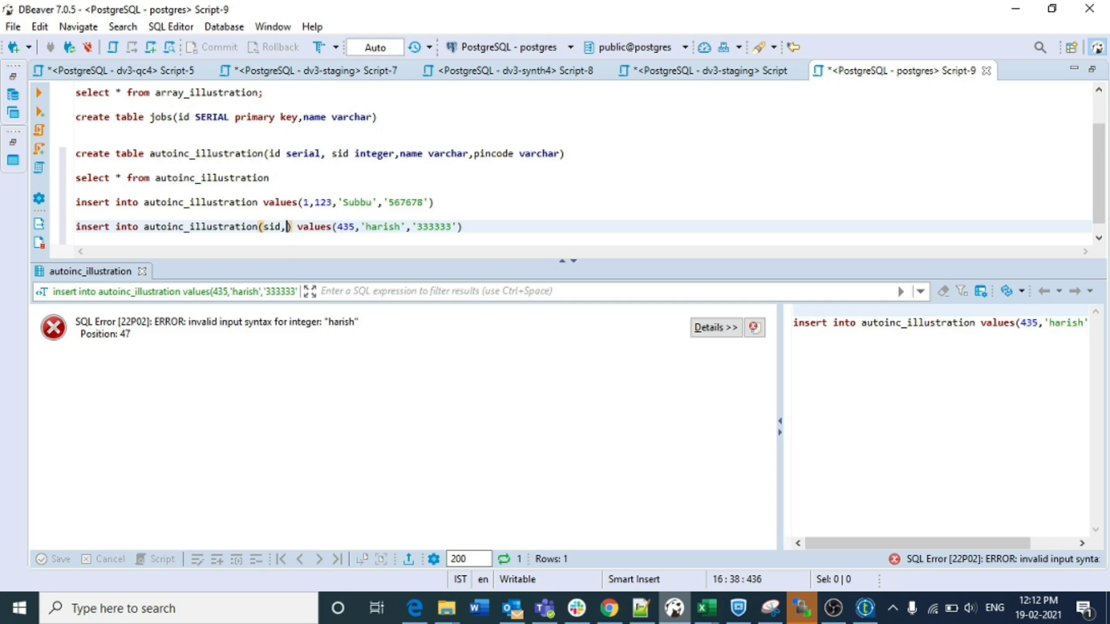
type(",pincode")
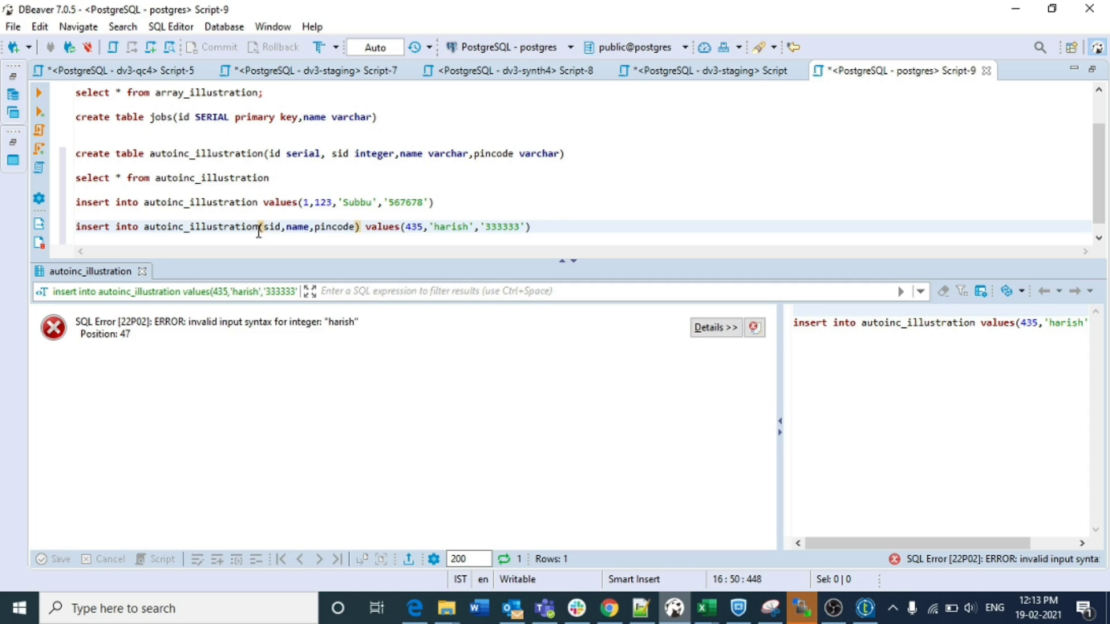
- Run the second insert statement, which supplies only sid, name and pincode
left_click(553, 225)
key("shift+Up")
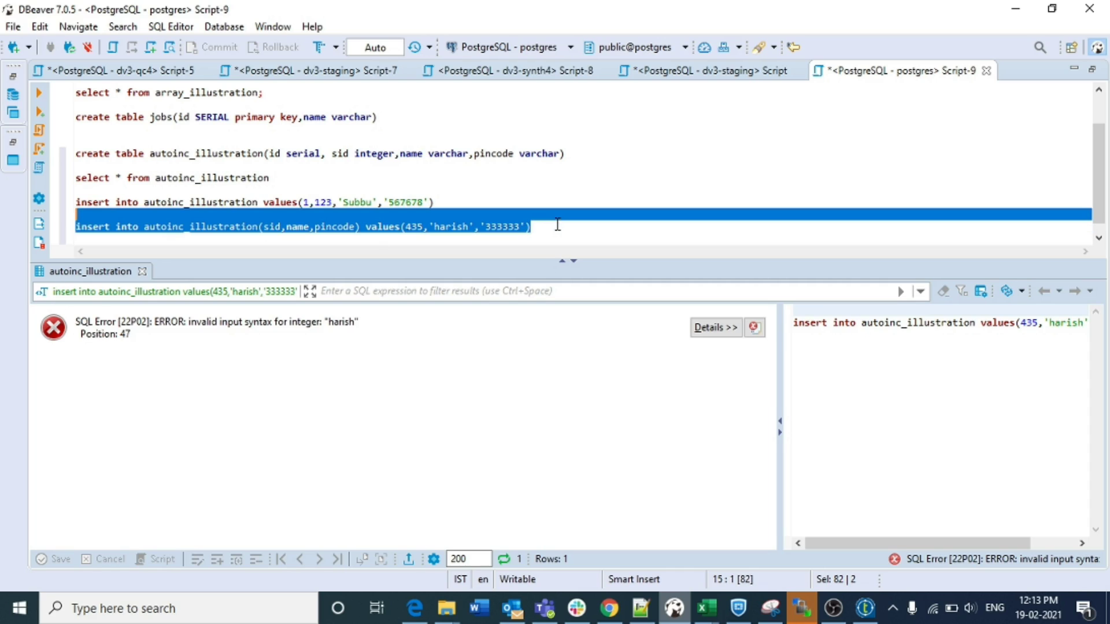
key("ctrl+Return")
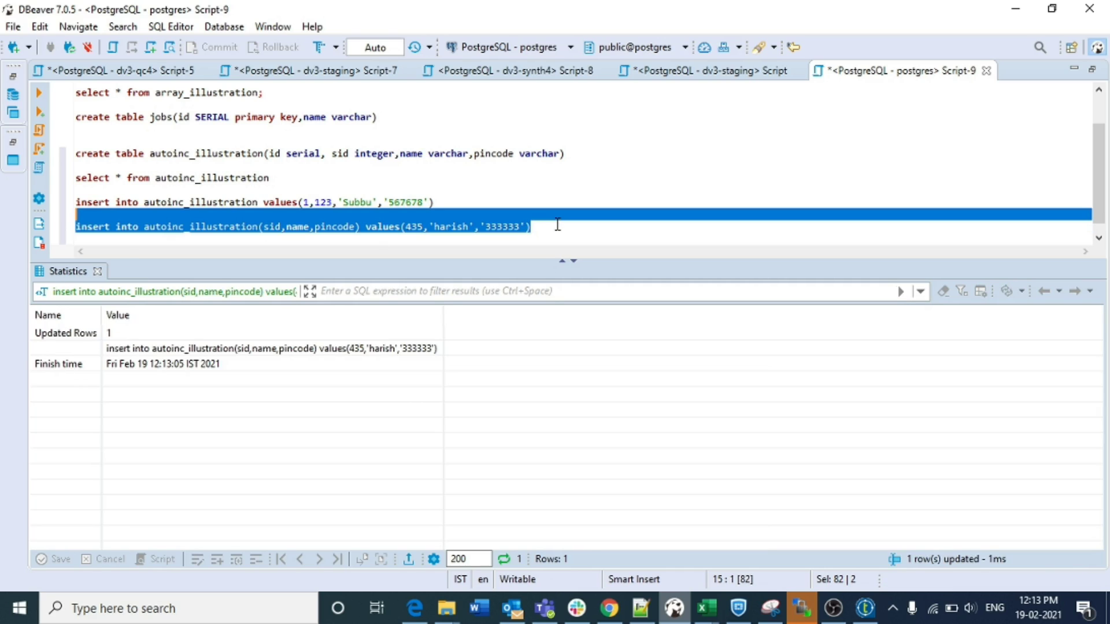
left_click(555, 225)
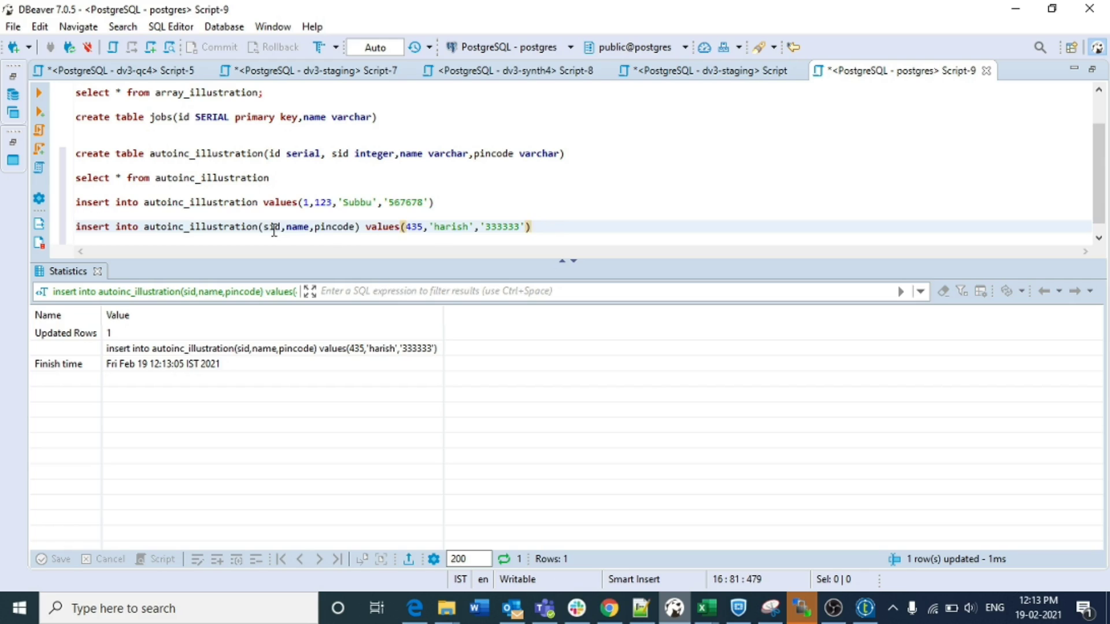
- Rerun the select query on autoinc_illustration to check the id given to the new row
left_click(411, 227)
left_click(577, 153)
left_click(316, 177)
key("shift+Up")
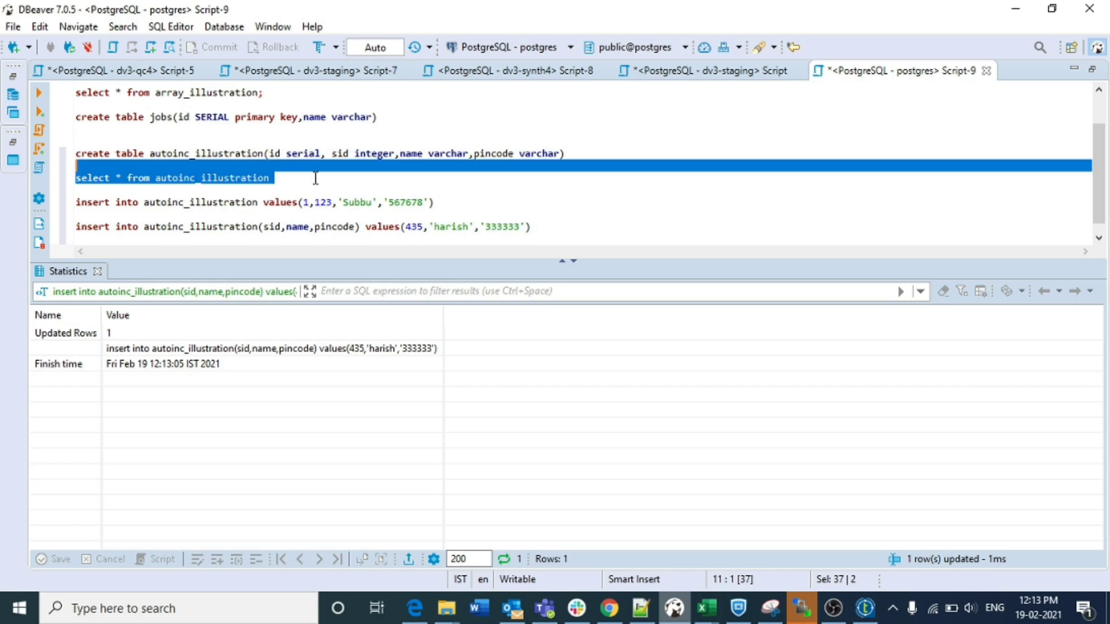
key("ctrl+Return")
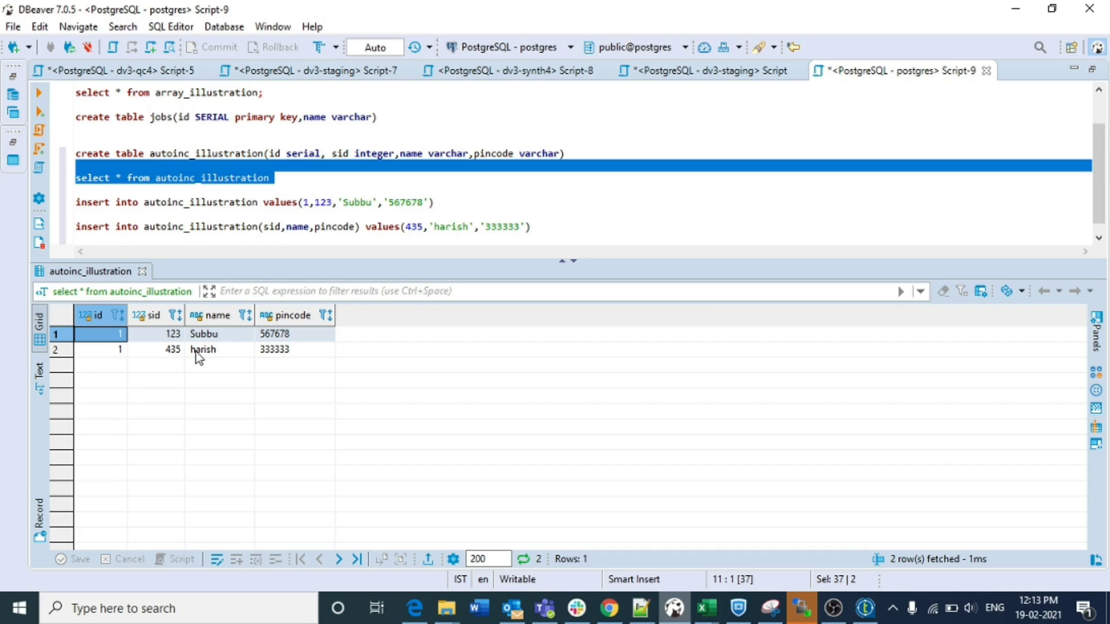
left_click(321, 153)
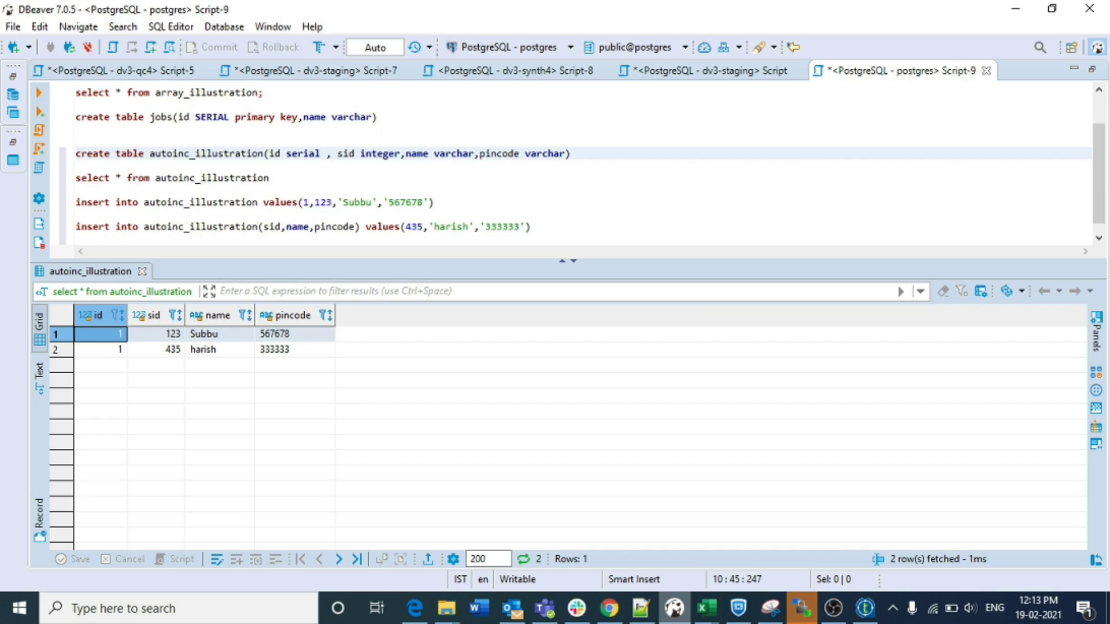
- Write a truncate table autoinc_illustration statement below the second insert and run it
left_click(532, 226)
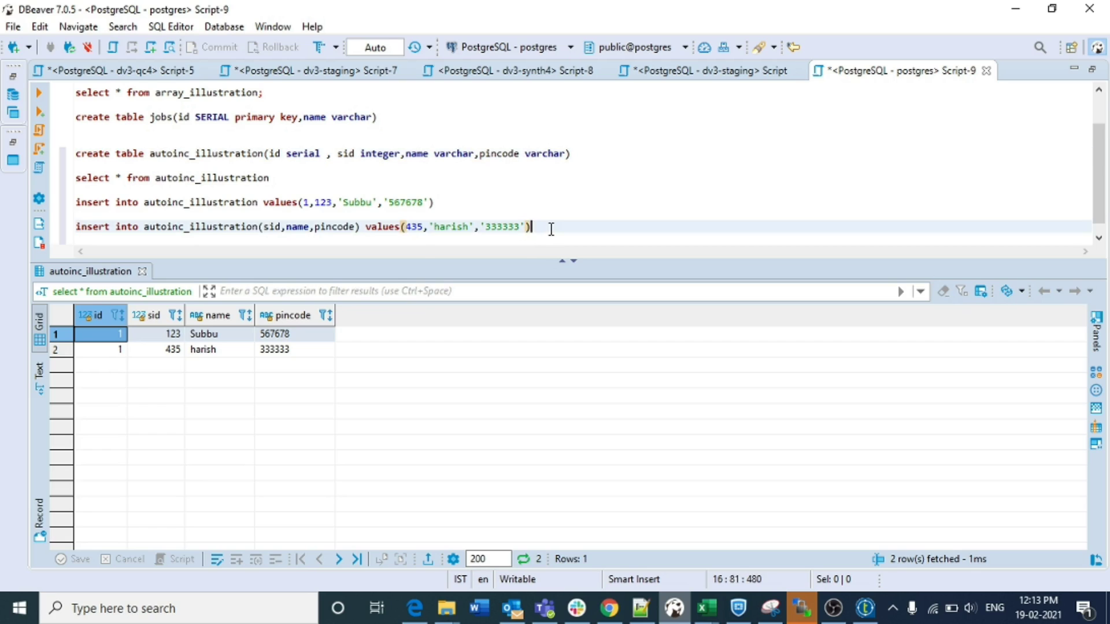
key("Return")
key("Return")
key("ctrl+space")
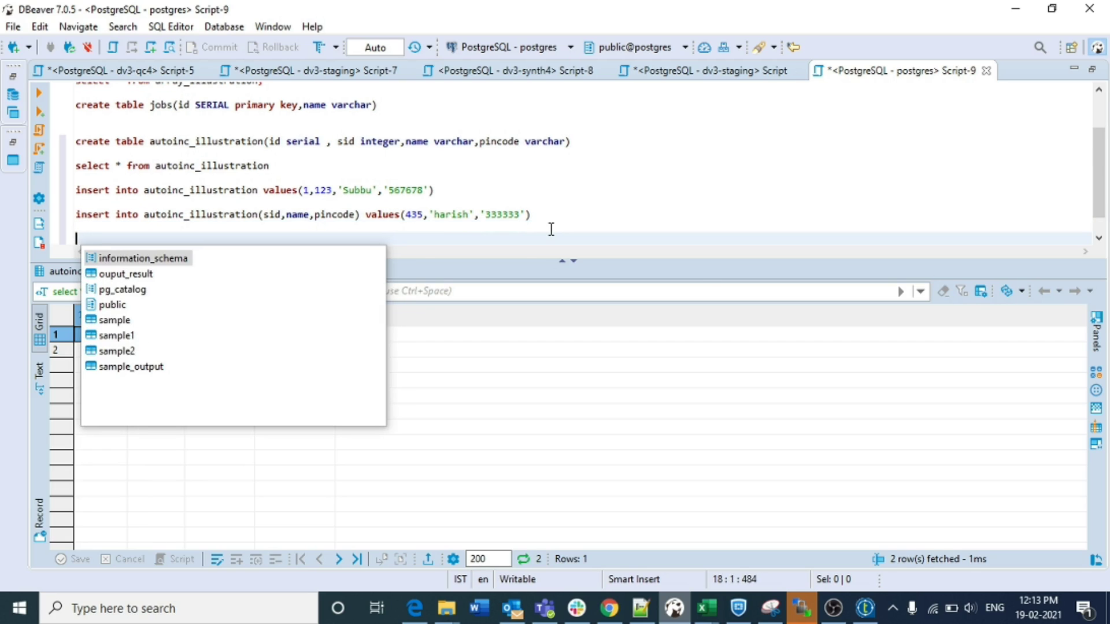
type("trunca")
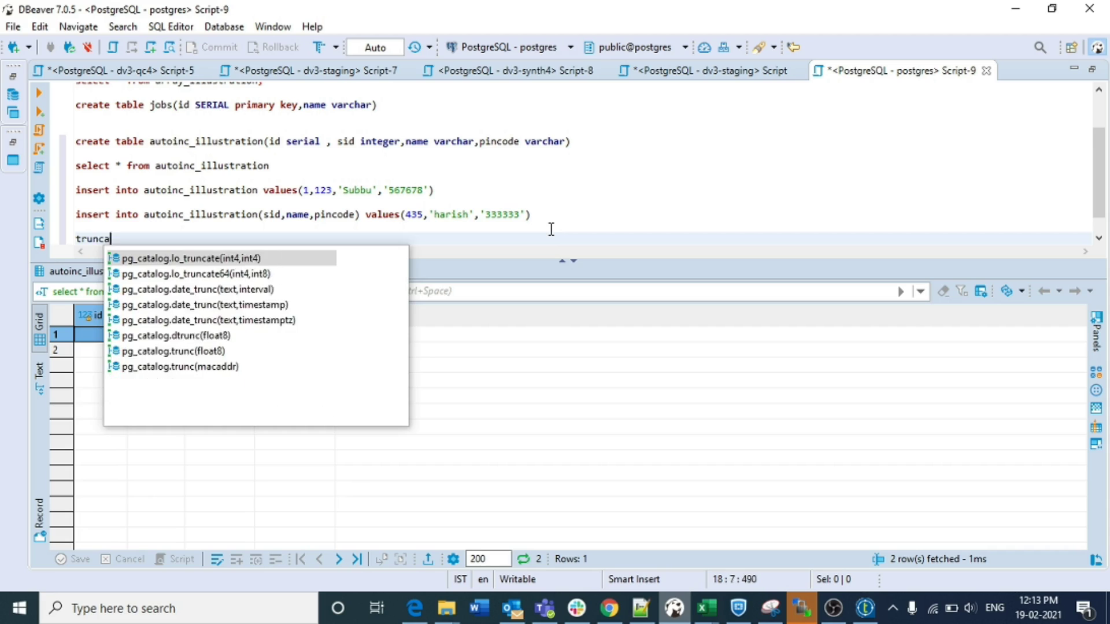
type("te tab")
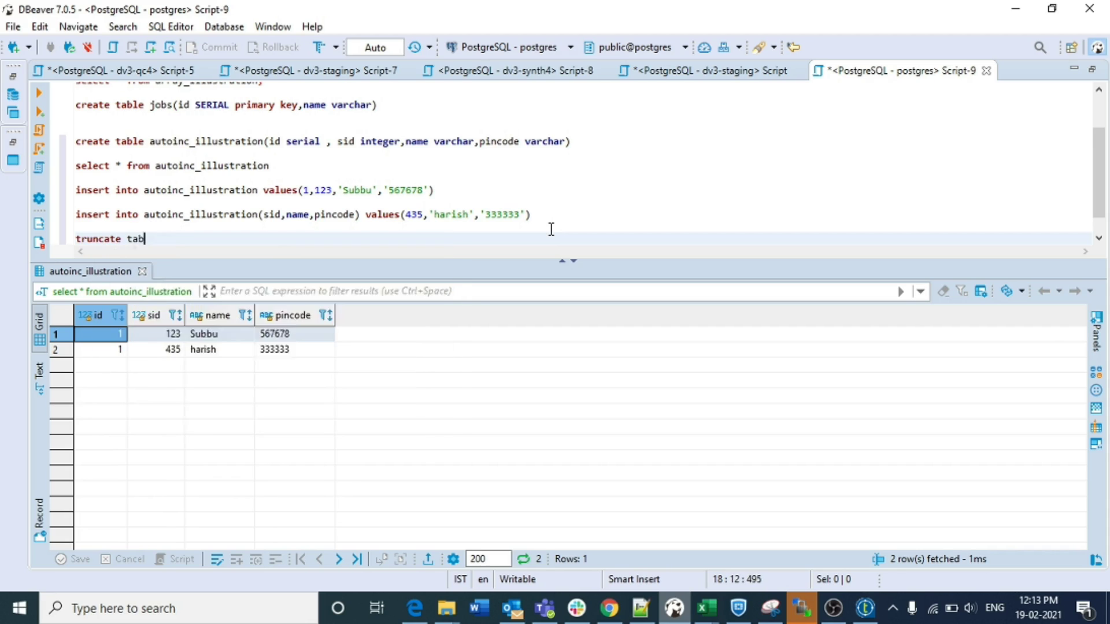
type("le auto")
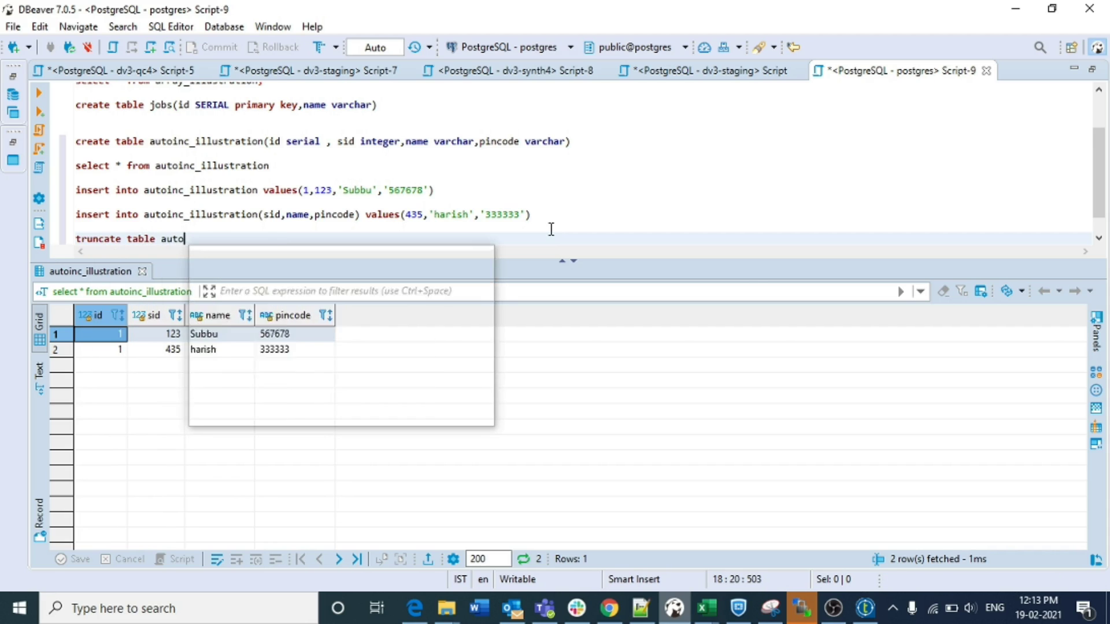
key("Return")
key("ctrl+Return")
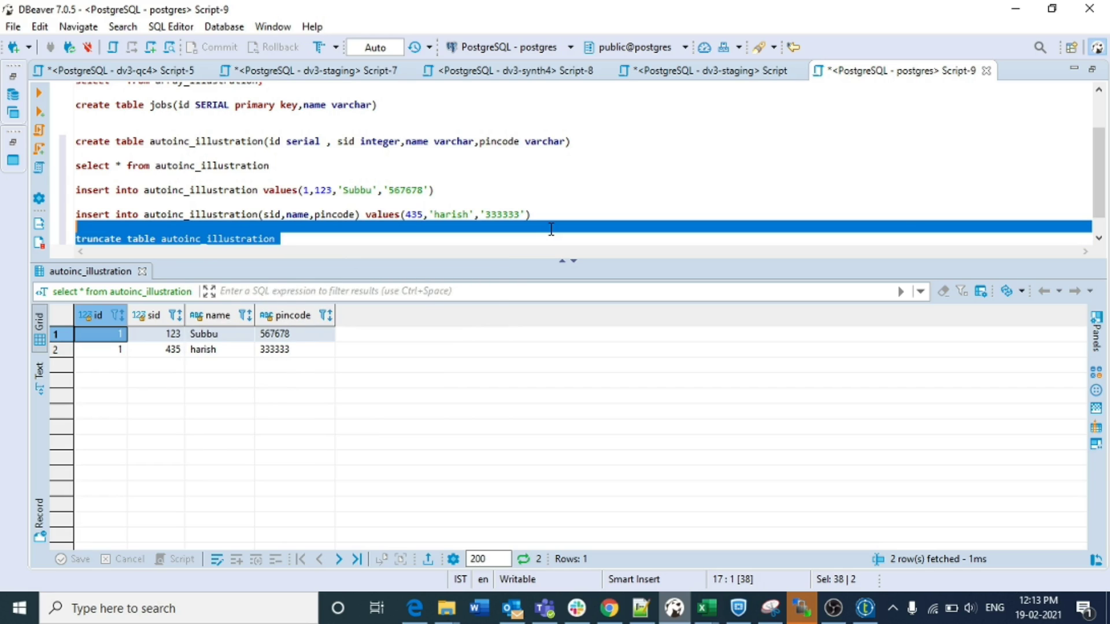
left_click(349, 240)
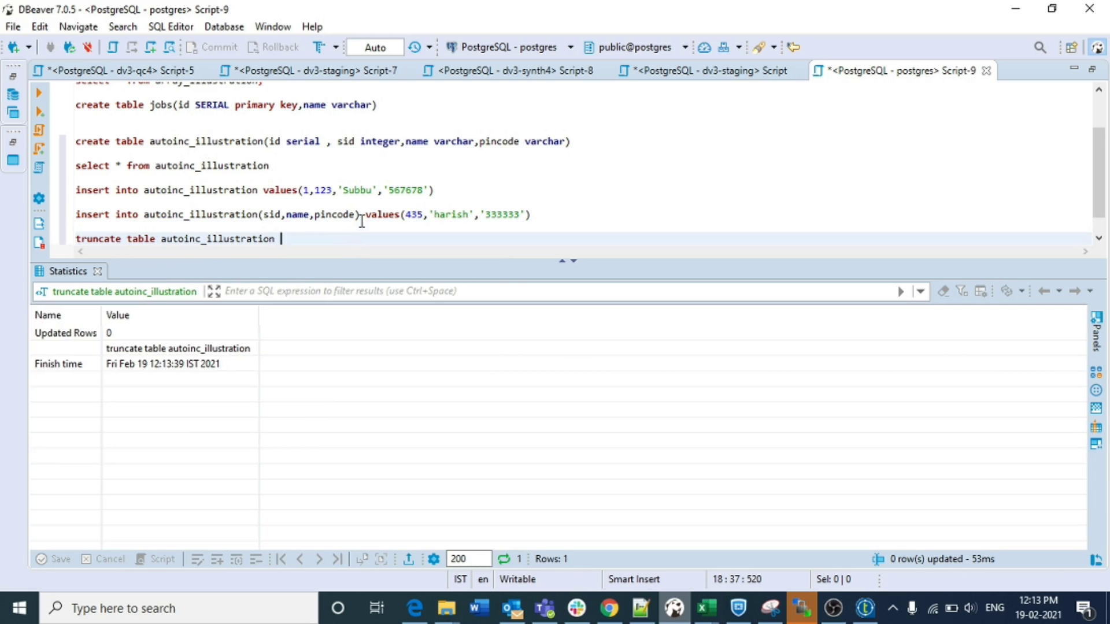
- Run the first insert statement with the explicit id 1 on the truncated table
left_click(445, 187)
key("shift+Up")
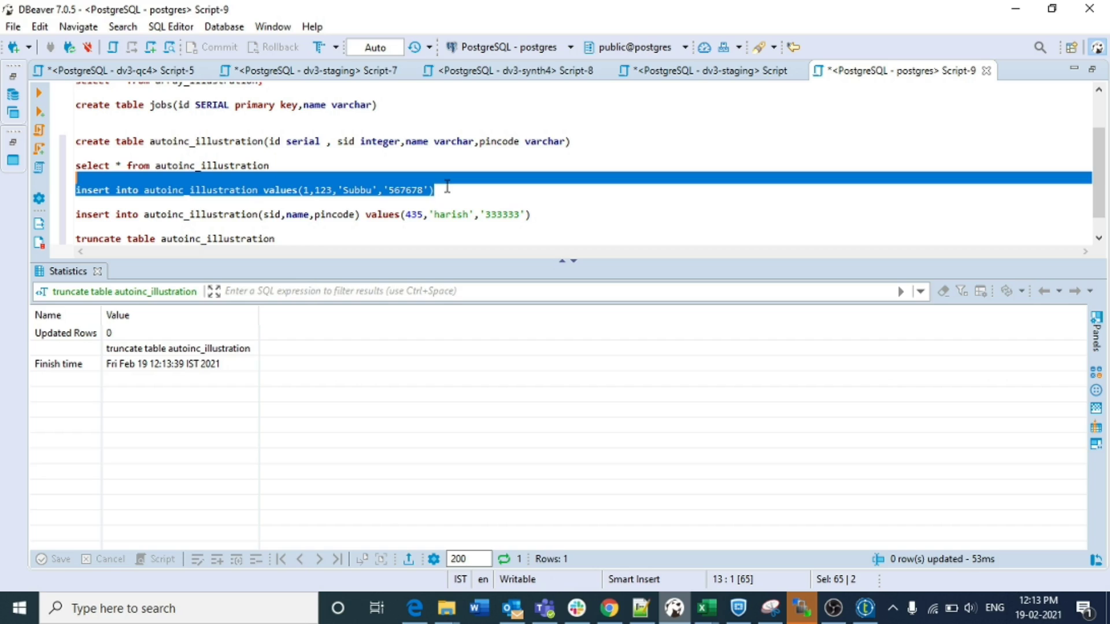
key("ctrl+Return")
left_click(446, 186)
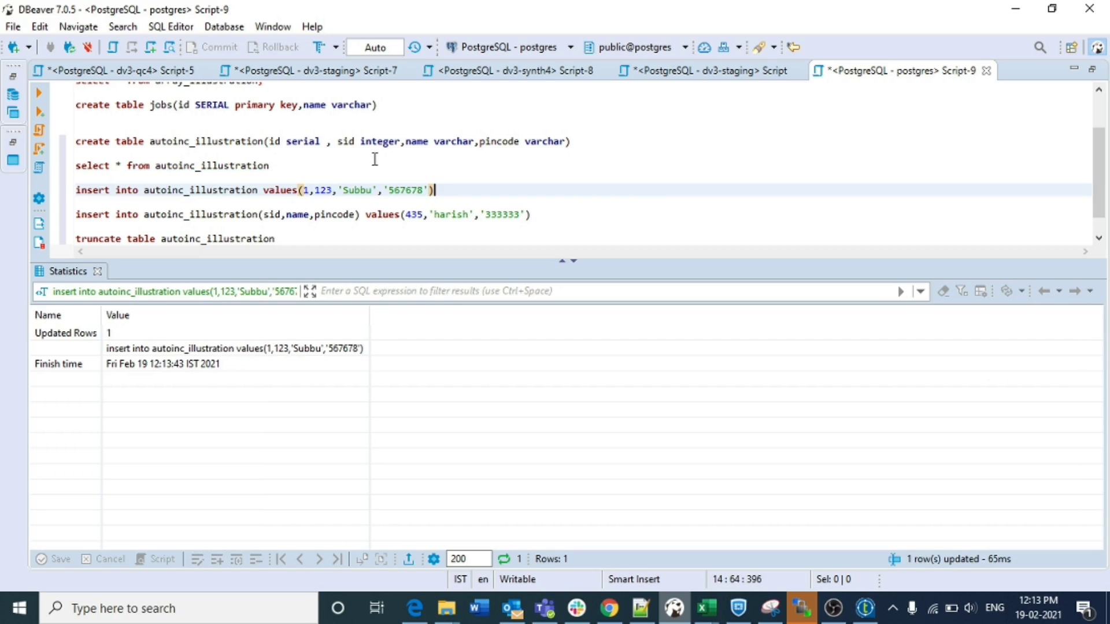
- Add primary key after serial on the id column in the create table autoinc_illustration statement
left_click(326, 141)
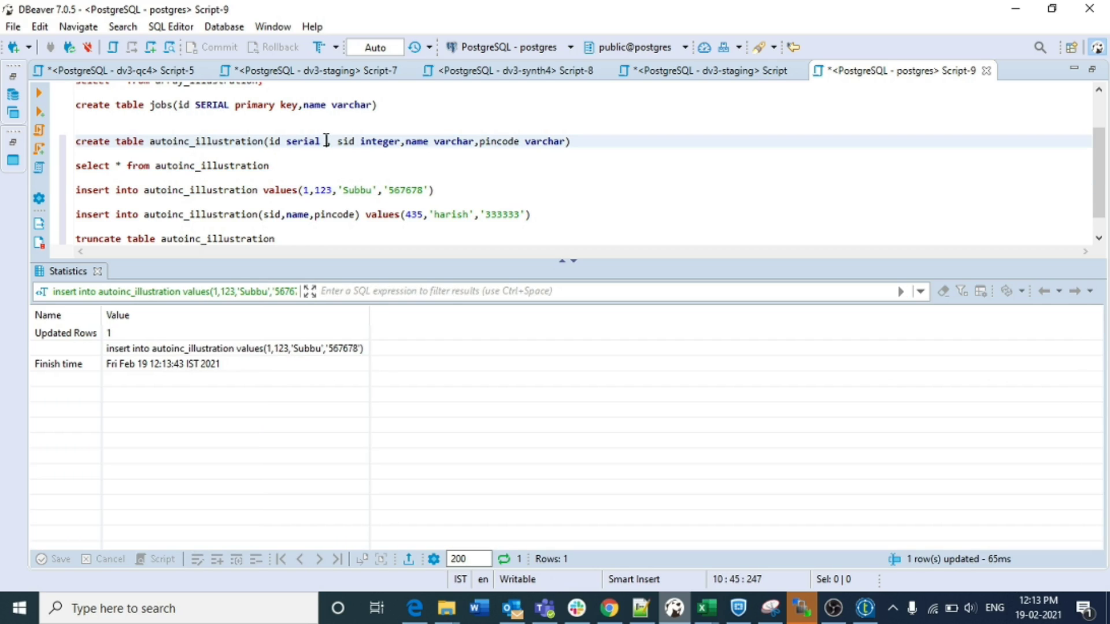
type("primary")
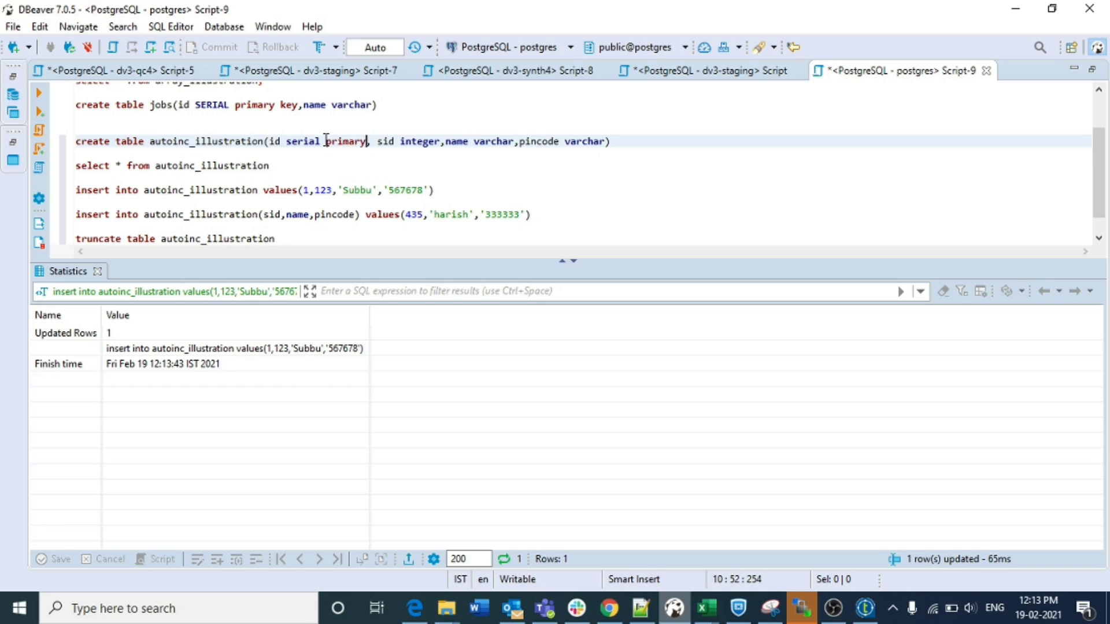
type(" key")
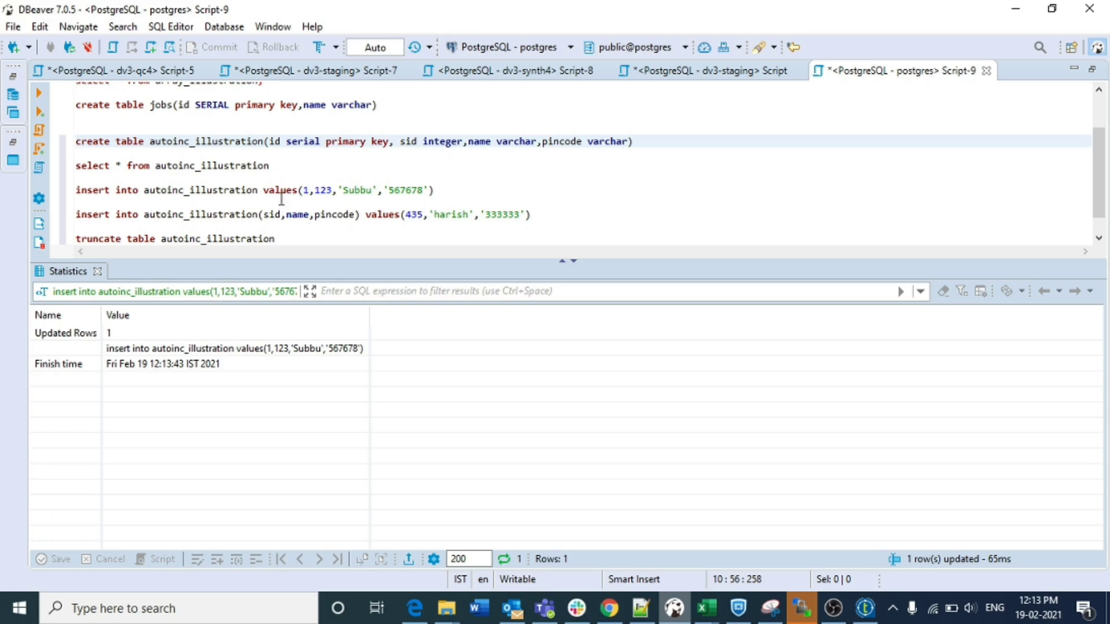
- Change the truncate keyword to drop in the last statement and run it to remove autoinc_illustration
left_click_drag(120, 239, 70, 241)
type("drop")
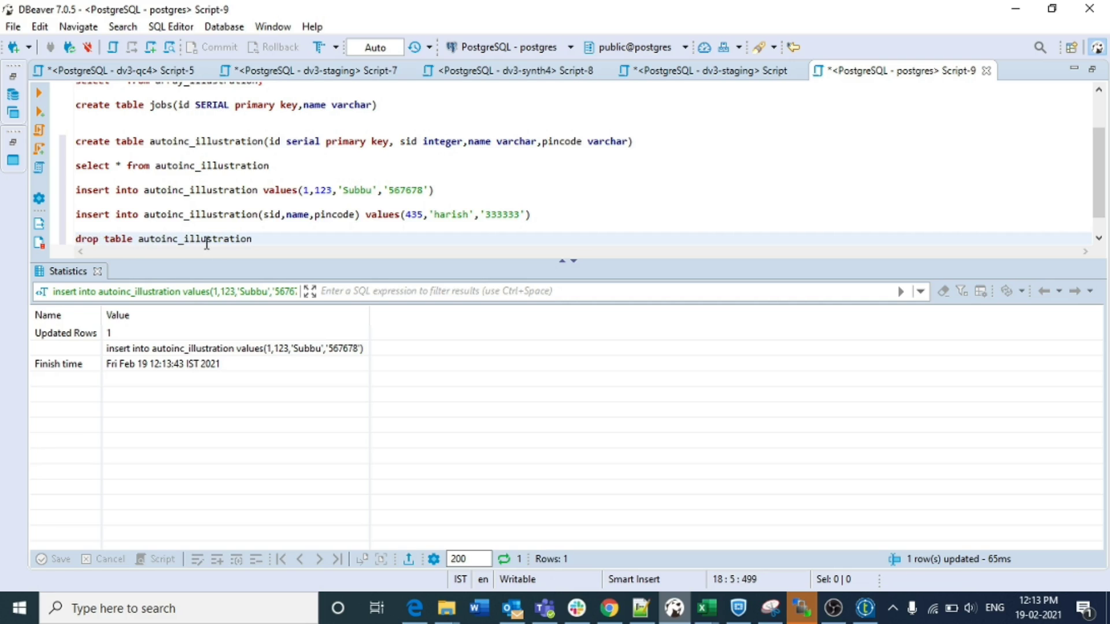
left_click(264, 238)
key("ctrl+Return")
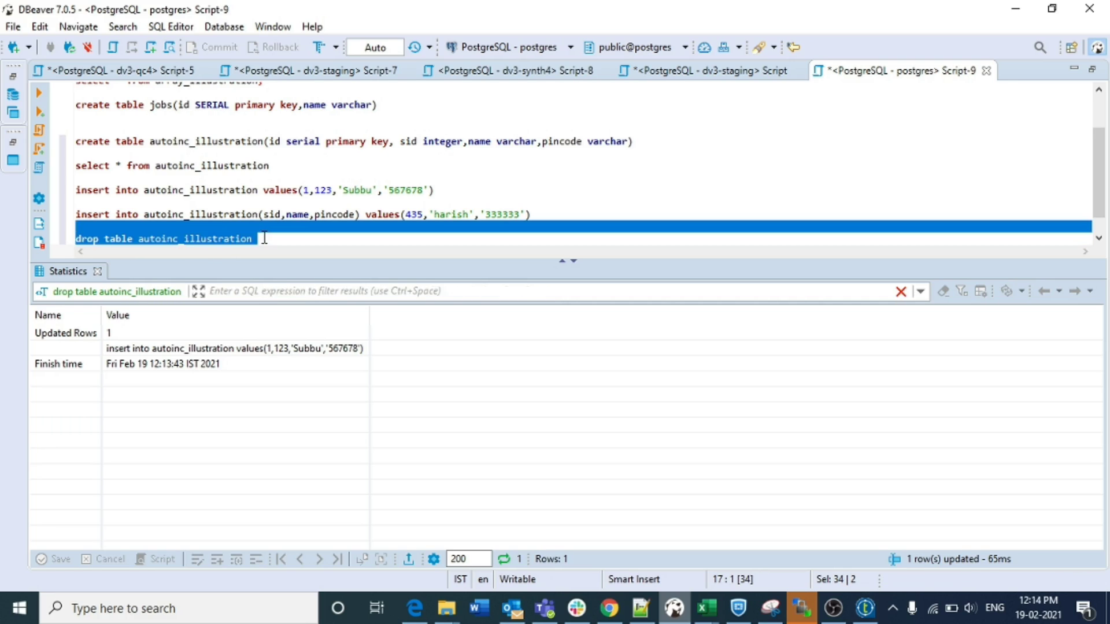
- Run the create table autoinc_illustration statement with id as serial primary key
left_click(652, 142)
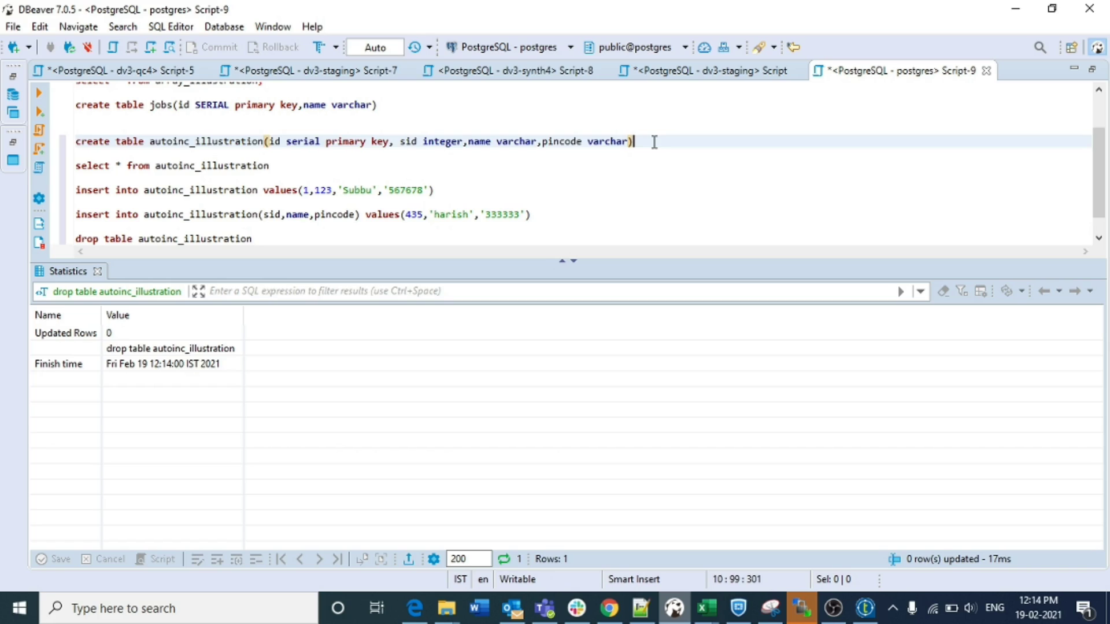
key("shift+Up")
key("ctrl+Return")
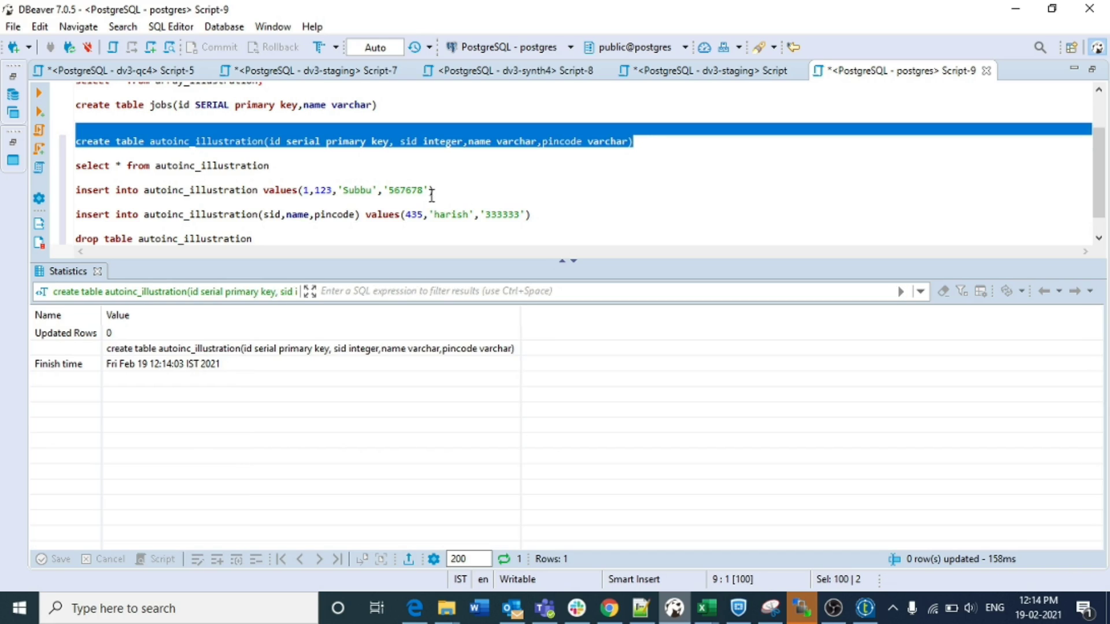
- Run the first insert with explicit id 1 and check the row by rerunning the select query
left_click(439, 193)
key("shift+Up")
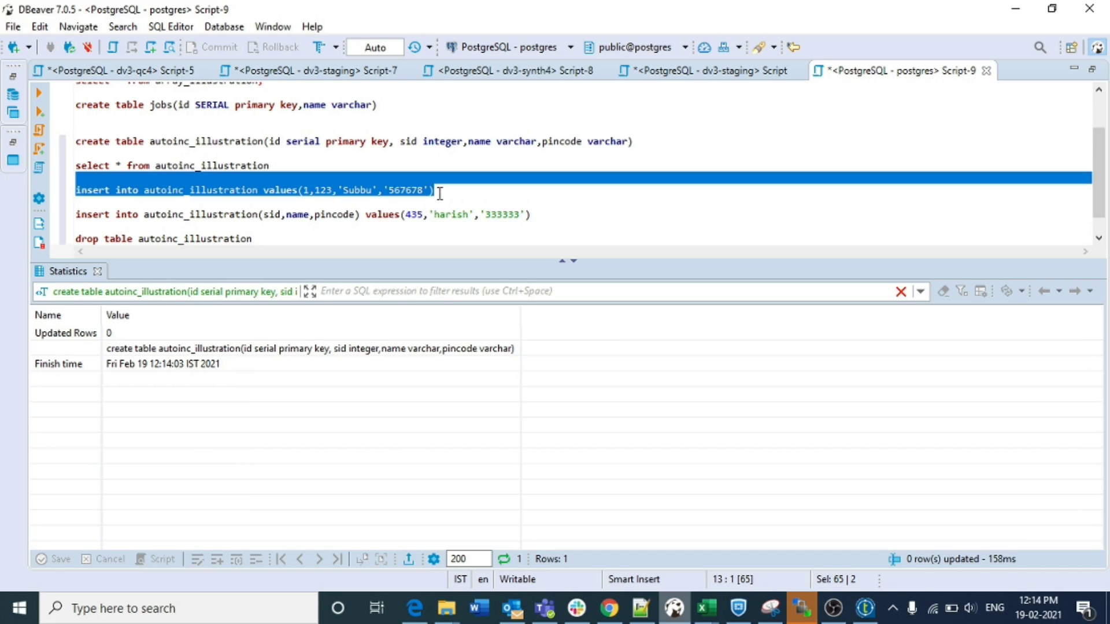
key("ctrl+Return")
left_click(288, 167)
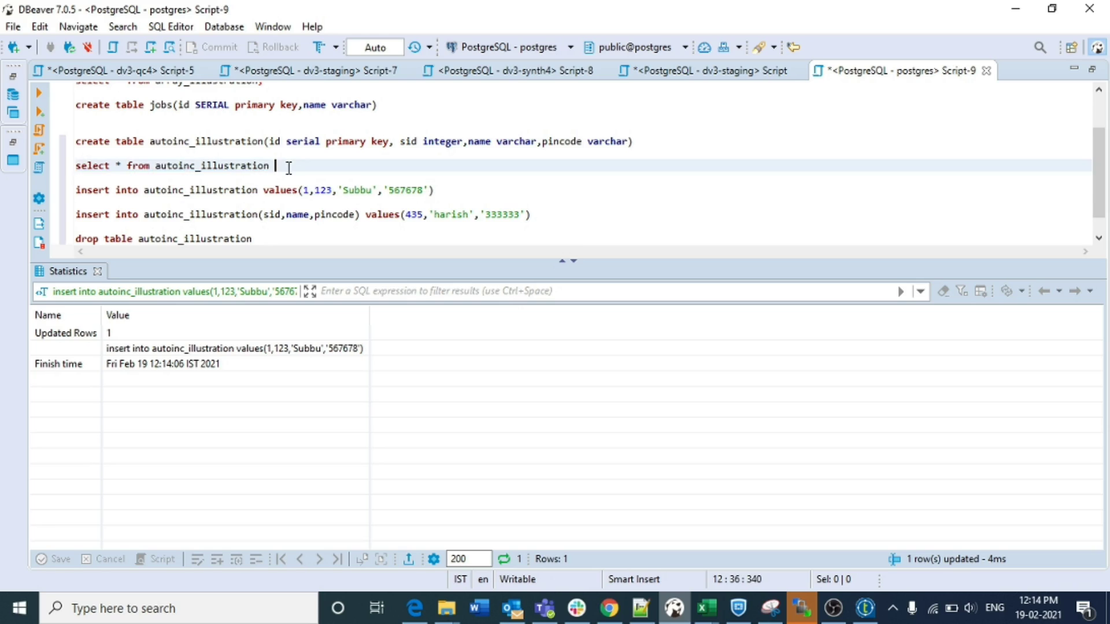
key("shift+Up")
key("ctrl+Return")
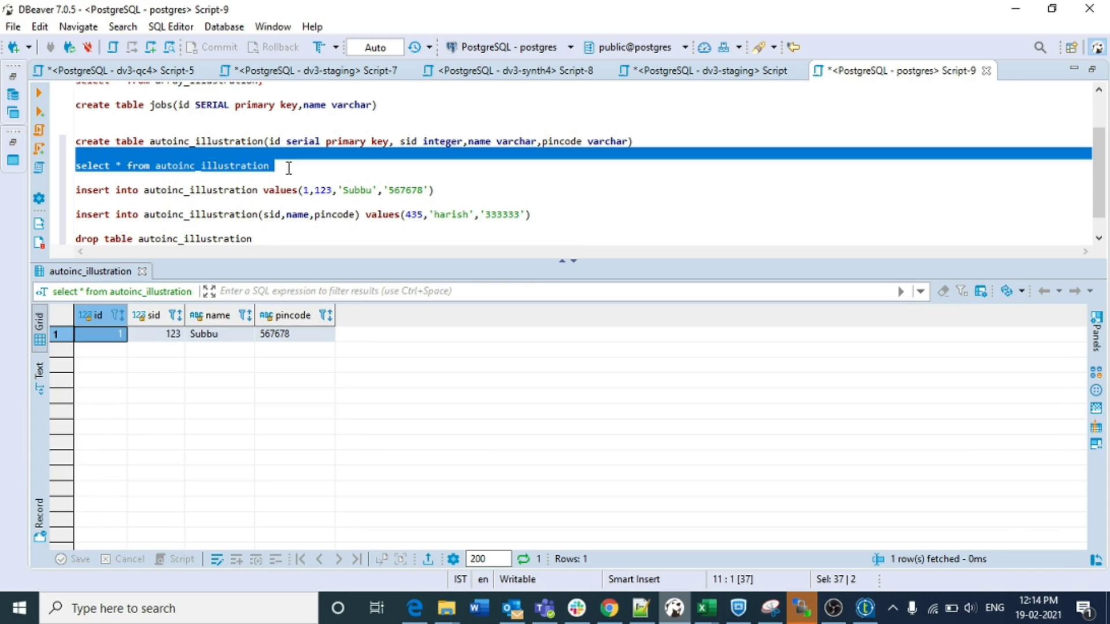
- Run the second insert, which omits the id, against the table with the primary key
left_click(537, 212)
key("shift+Up")
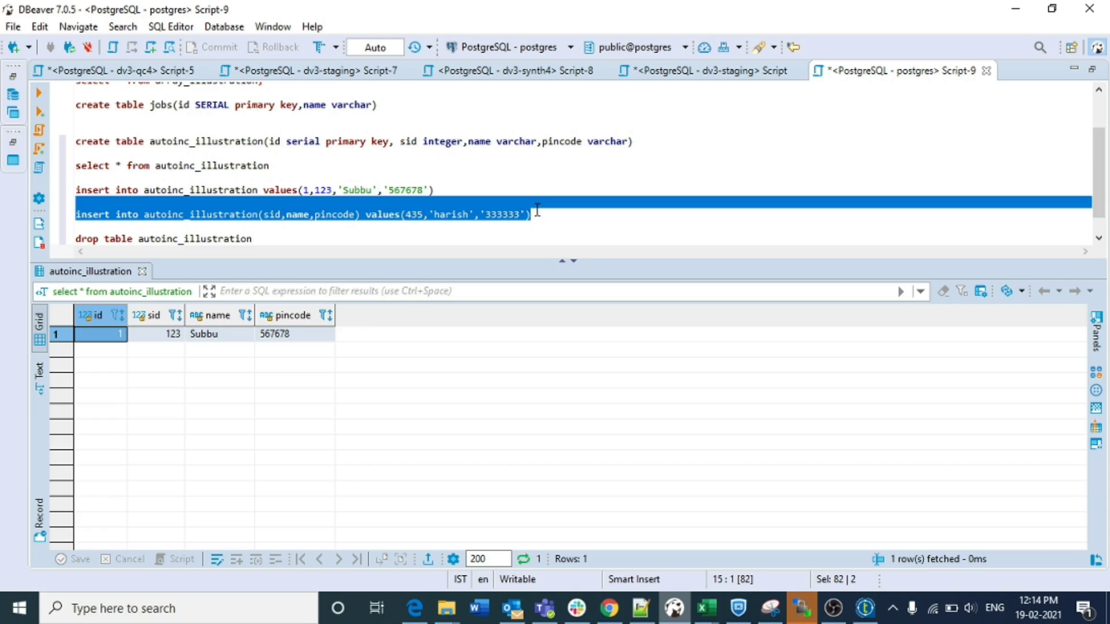
key("ctrl+Return")
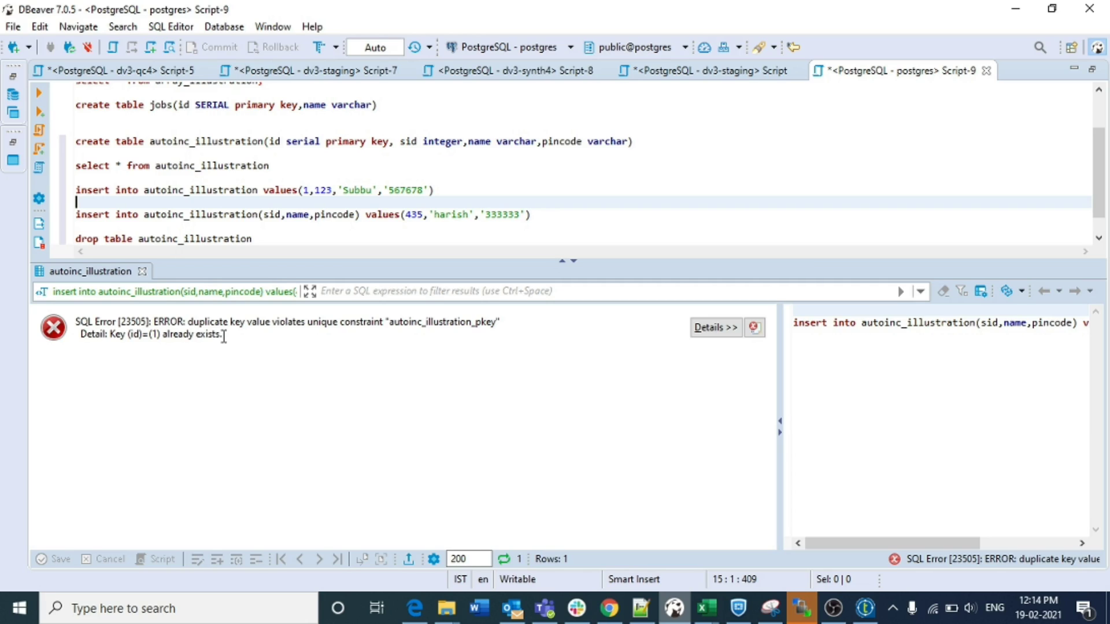
left_click(316, 190)
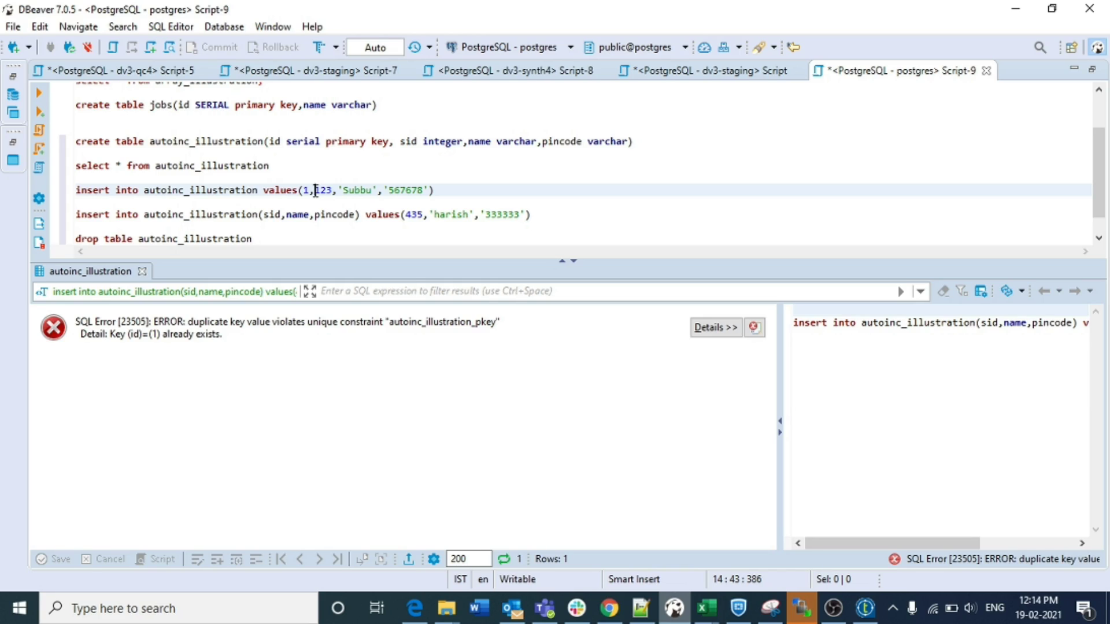
double_click(315, 190)
left_click_drag(316, 190, 403, 145)
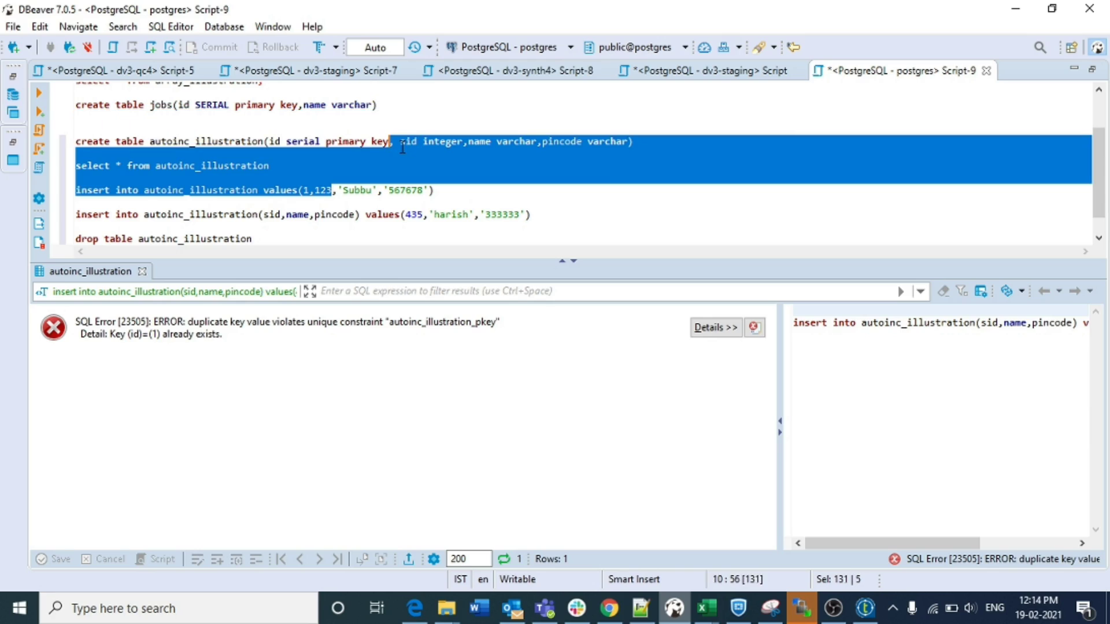
left_click(403, 146)
key("Left")
key("Left")
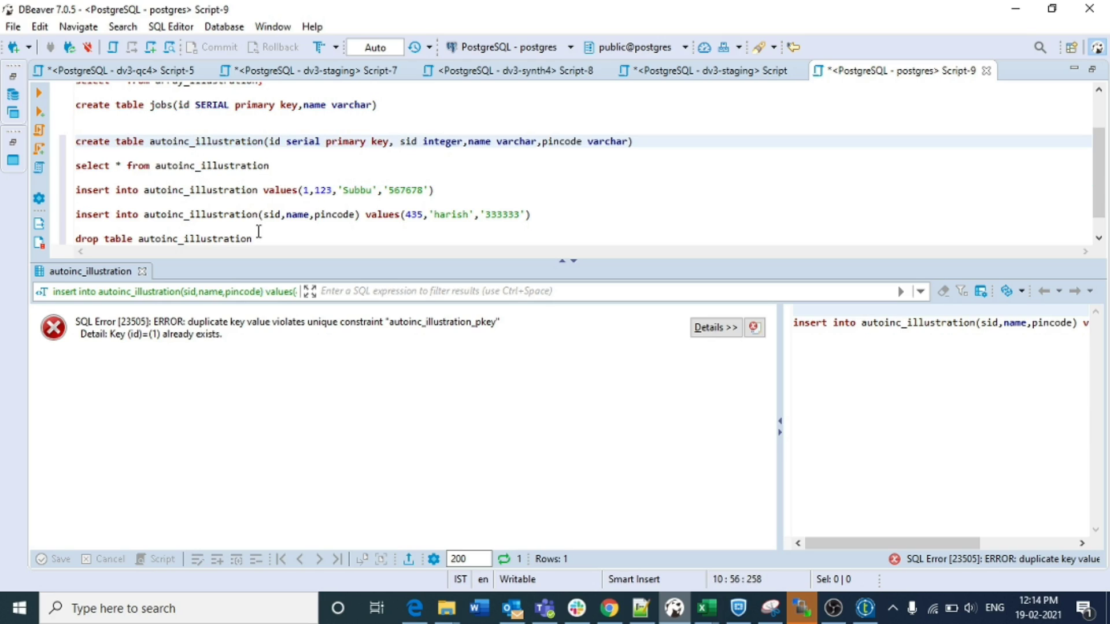
- Change the drop keyword to truncate in the last statement and run it to empty autoinc_illustration
left_click_drag(99, 238, 54, 246)
type("truncate")
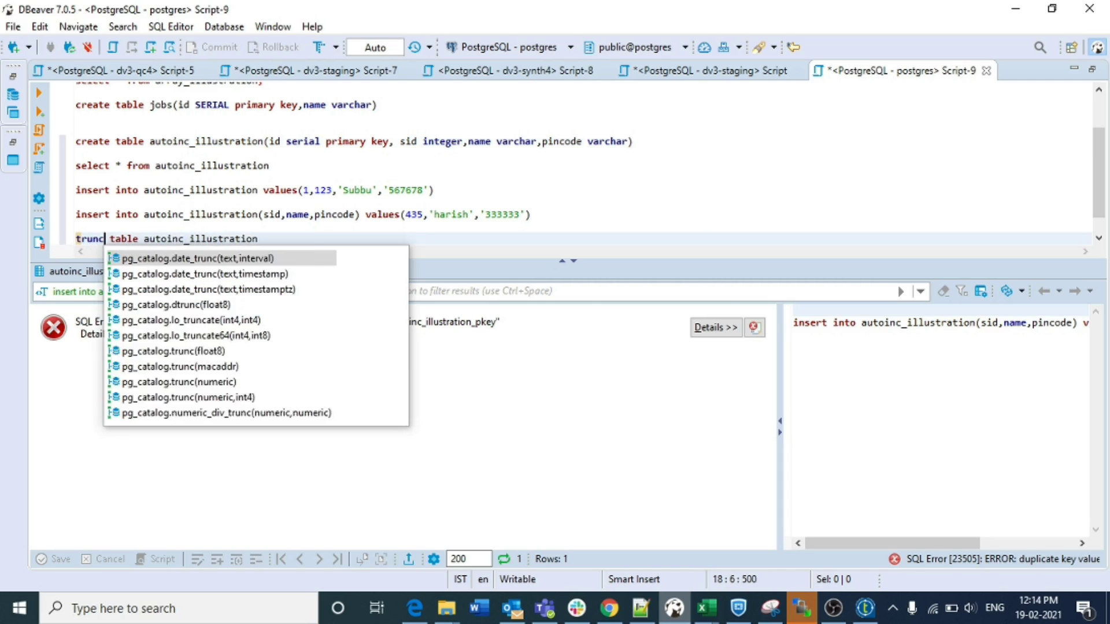
key("Return")
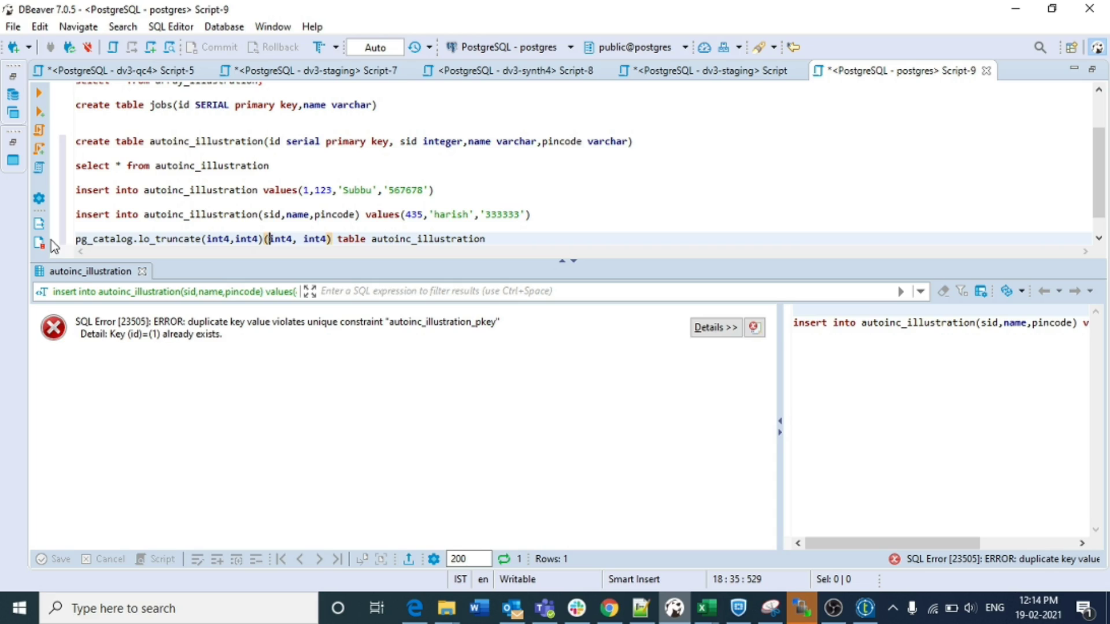
key("BackSpace")
key("BackSpace")
key("BackSpace")
key("BackSpace")
key("BackSpace")
key("BackSpace")
key("BackSpace")
key("BackSpace")
key("BackSpace")
key("BackSpace")
key("BackSpace")
key("BackSpace")
key("BackSpace")
key("BackSpace")
key("BackSpace")
key("BackSpace")
key("BackSpace")
key("BackSpace")
key("BackSpace")
key("BackSpace")
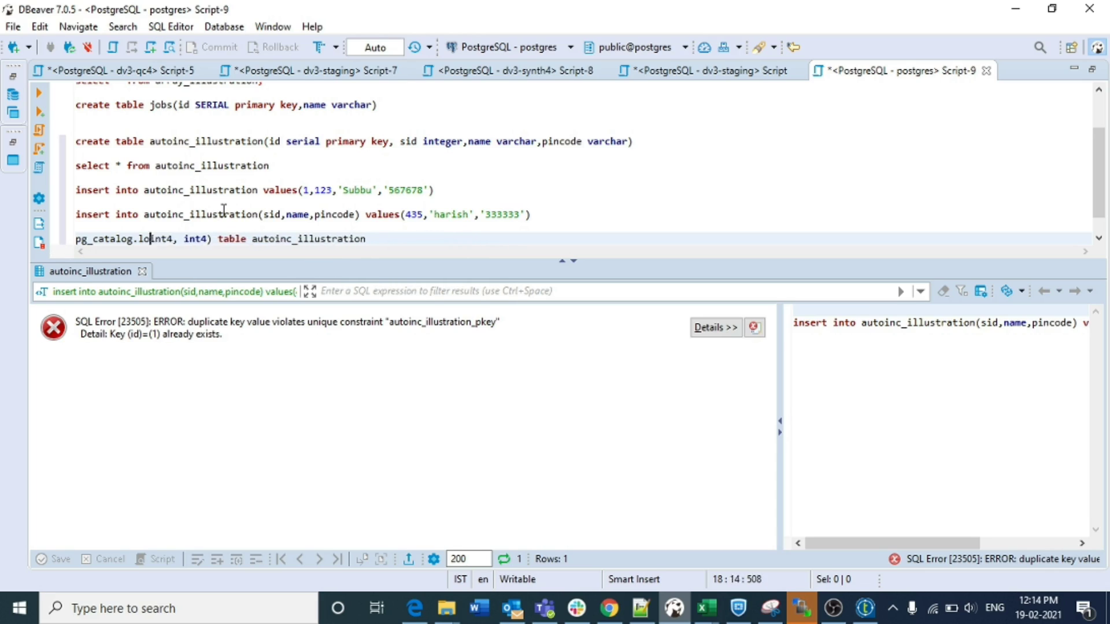
key("Delete")
key("Delete")
key("Delete")
key("Delete")
key("Delete")
key("Delete")
key("Delete")
key("Delete")
key("Delete")
key("Delete")
key("Delete")
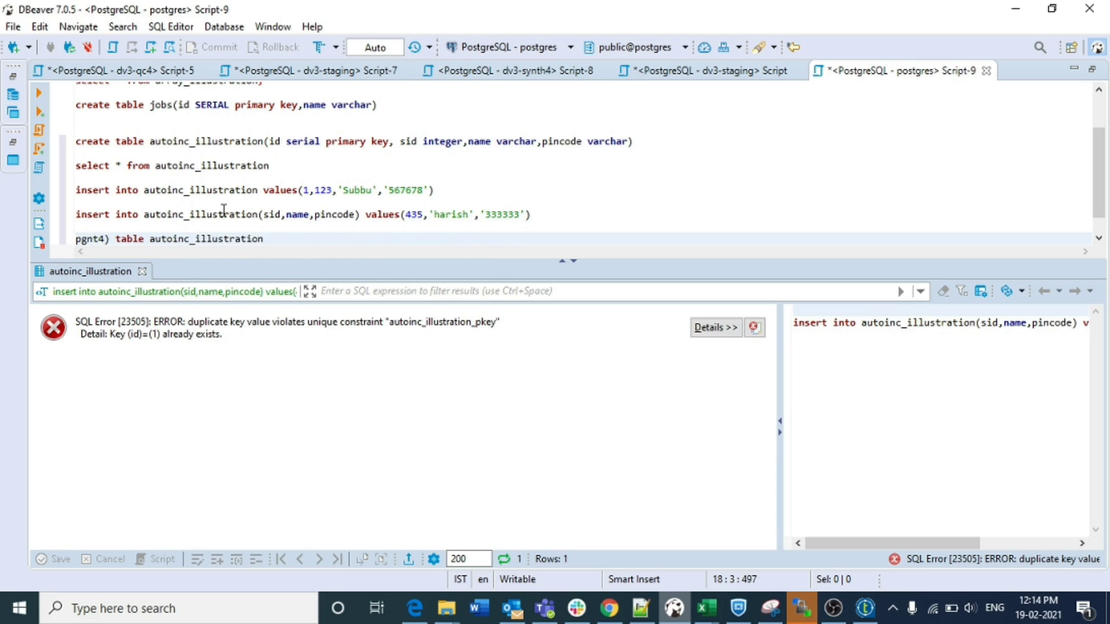
key("BackSpace")
key("BackSpace")
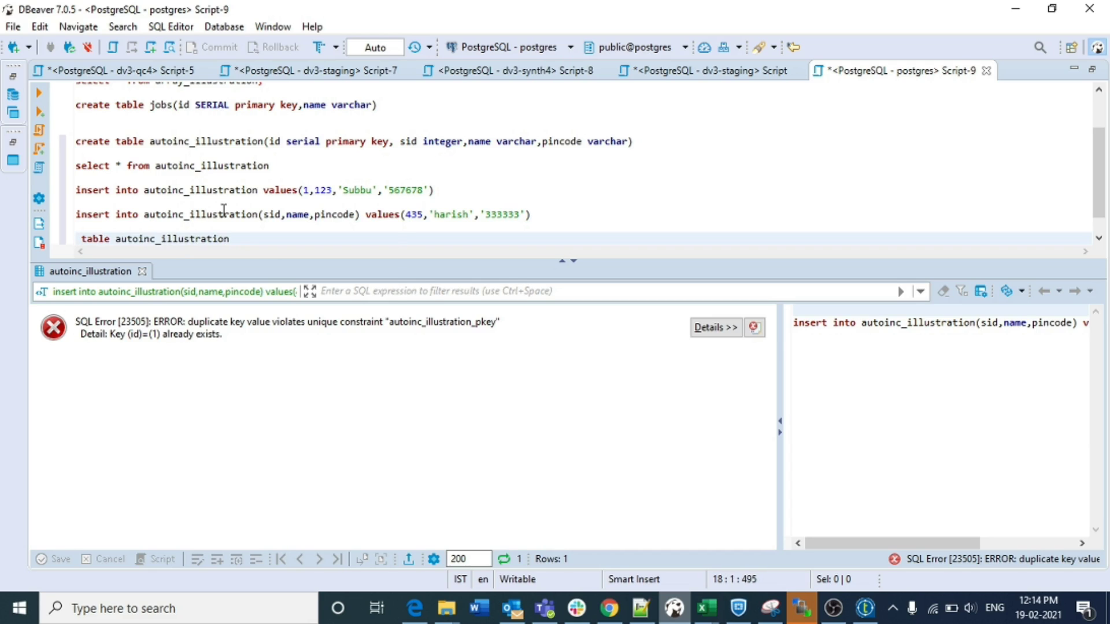
type("truncate")
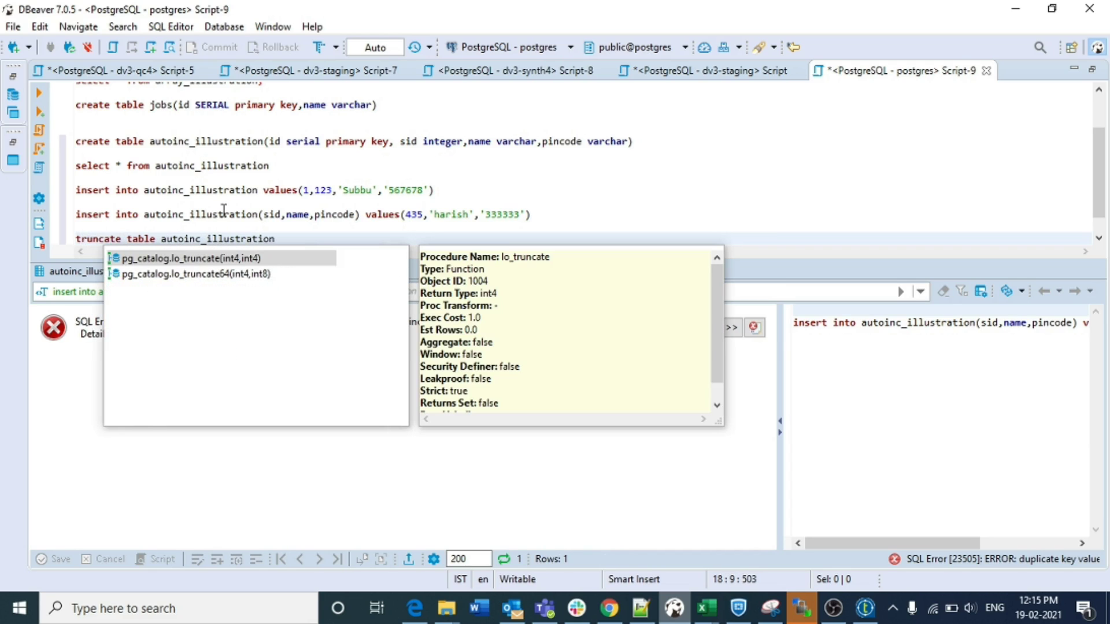
key("Escape")
key("ctrl+Return")
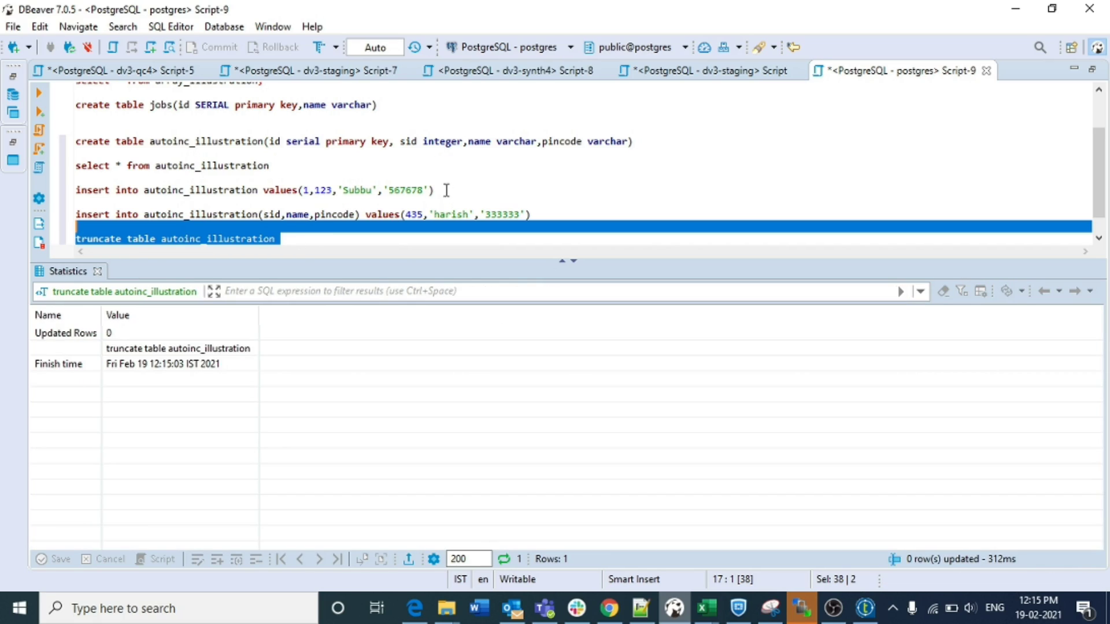
- Run the second insert statement, which supplies only sid, name and pincode, against the emptied table
left_click(533, 215)
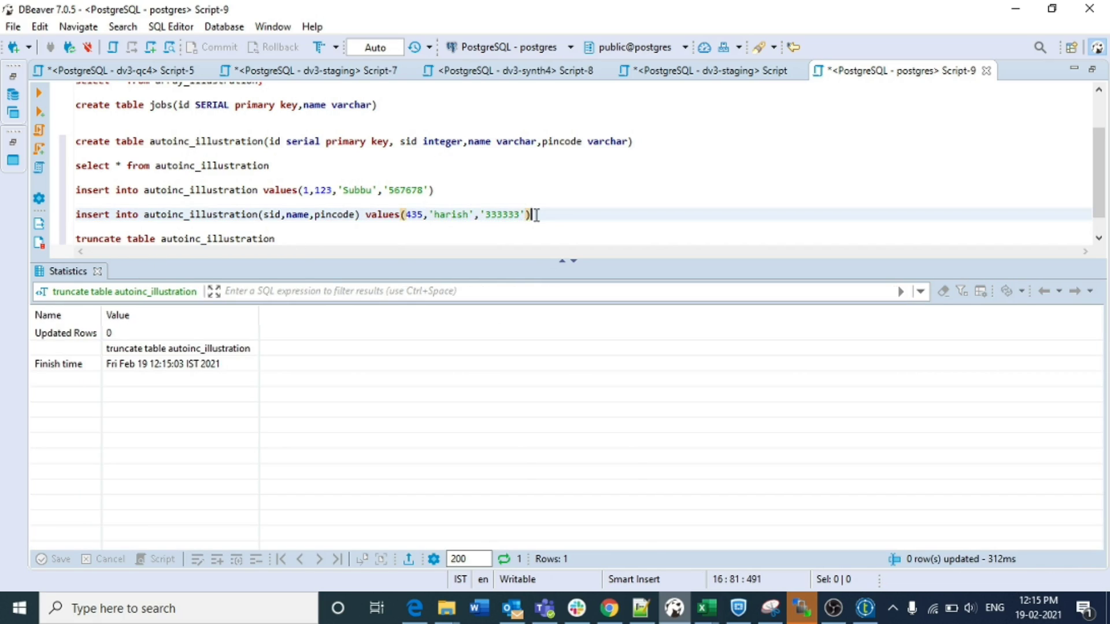
key("ctrl+Return")
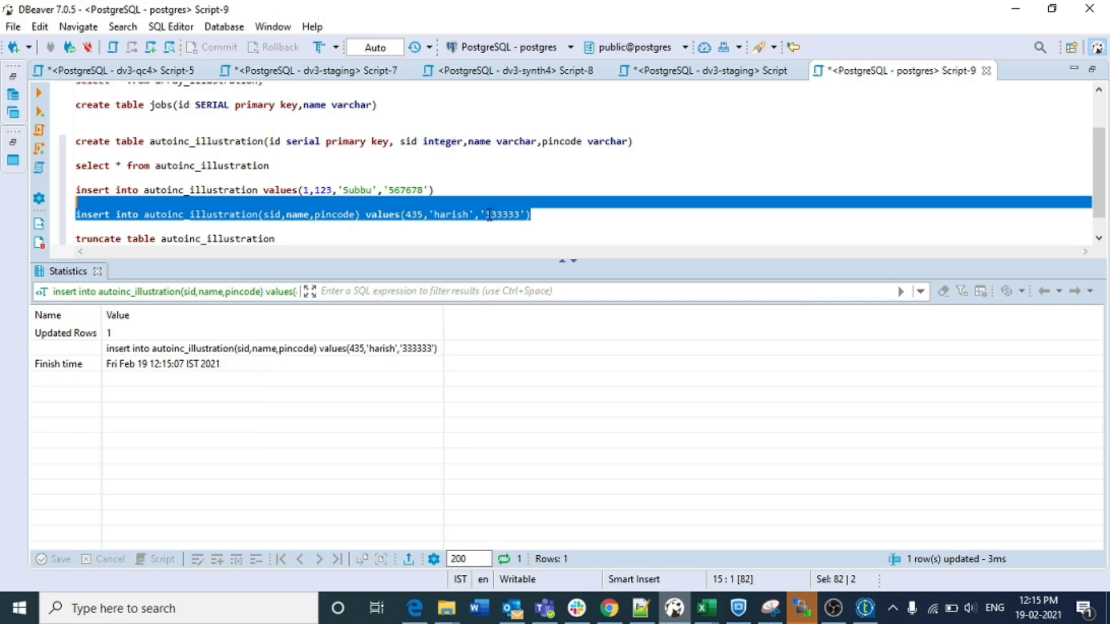
left_click(544, 212)
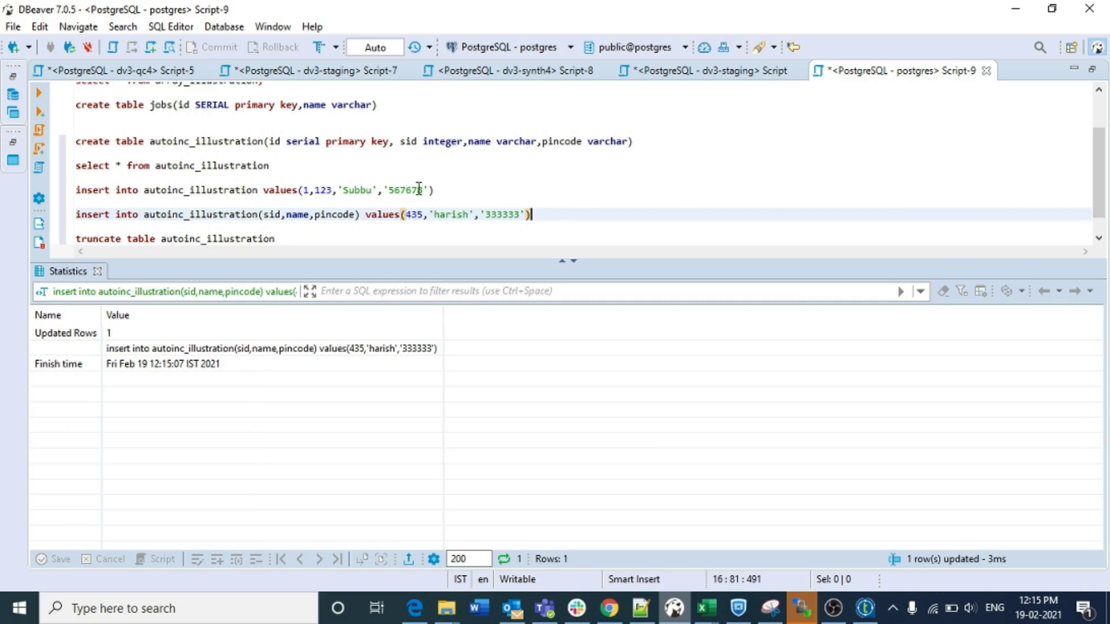
- Replace the second insert's values with the sid, name and pincode values of the first insert, and run it
left_click_drag(429, 191, 317, 192)
key("ctrl+c")
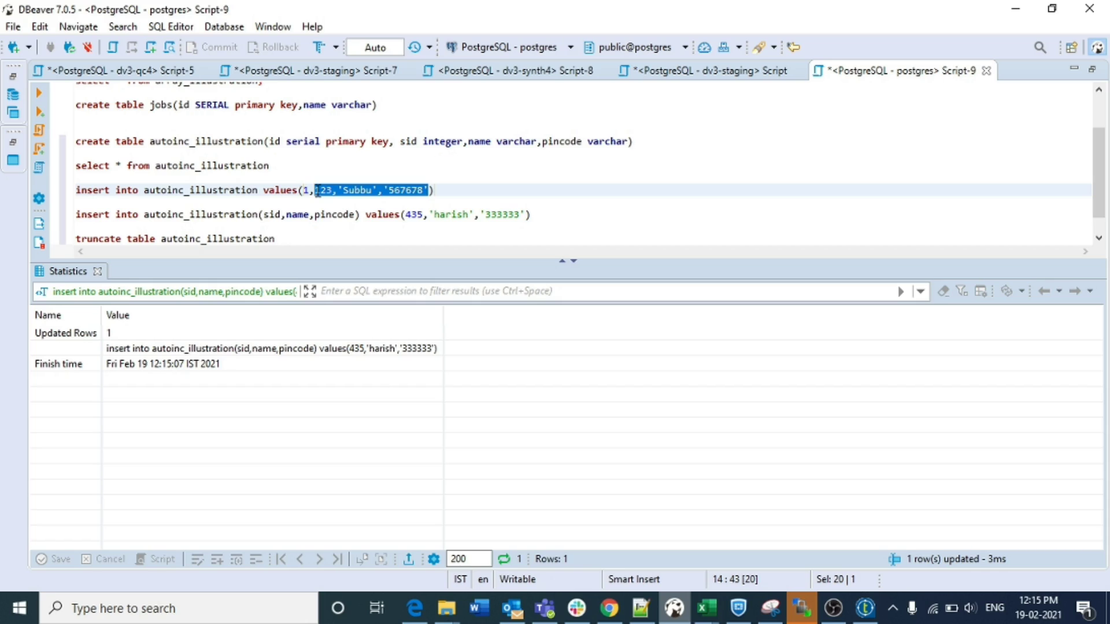
left_click_drag(526, 214, 406, 214)
key("ctrl+v")
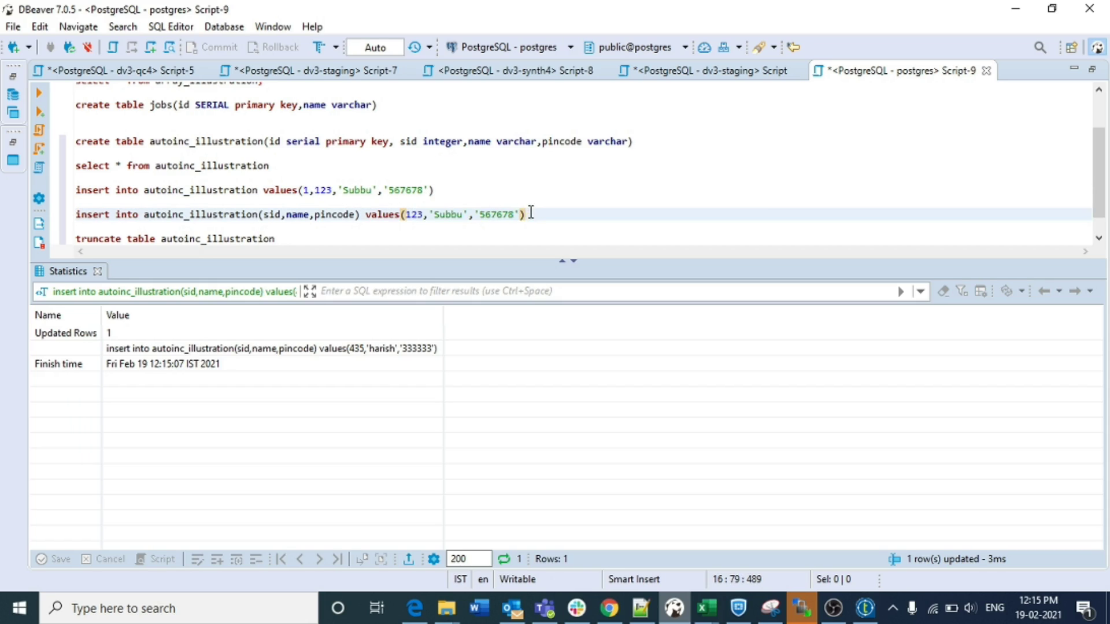
key("ctrl+Return")
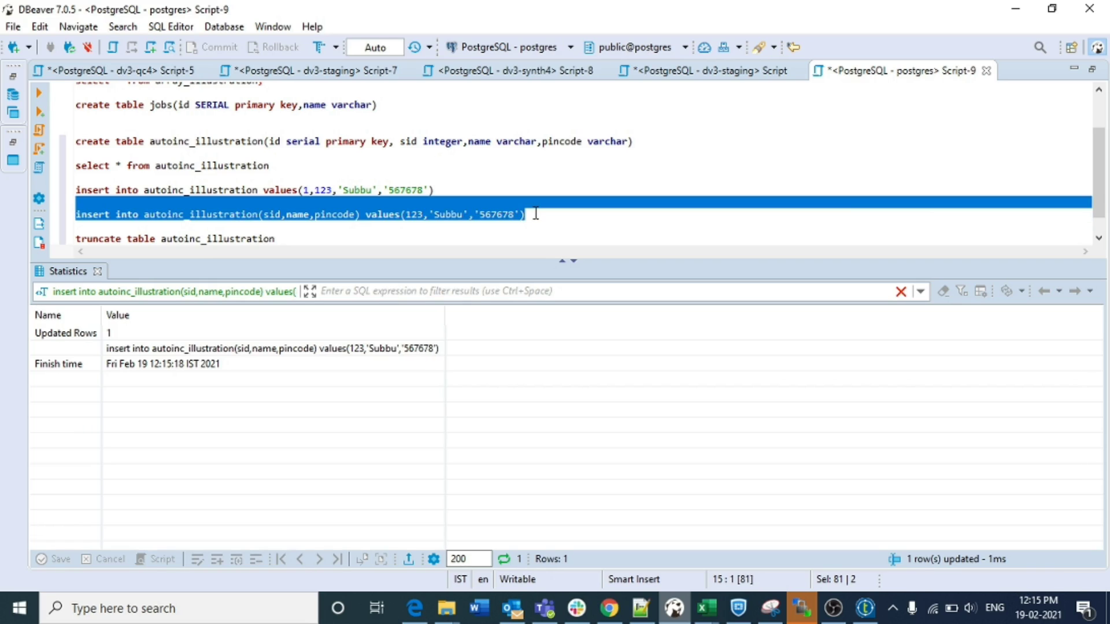
- Run the select query on autoinc_illustration and examine the generated ids of the inserted rows
left_click(292, 167)
key("Up")
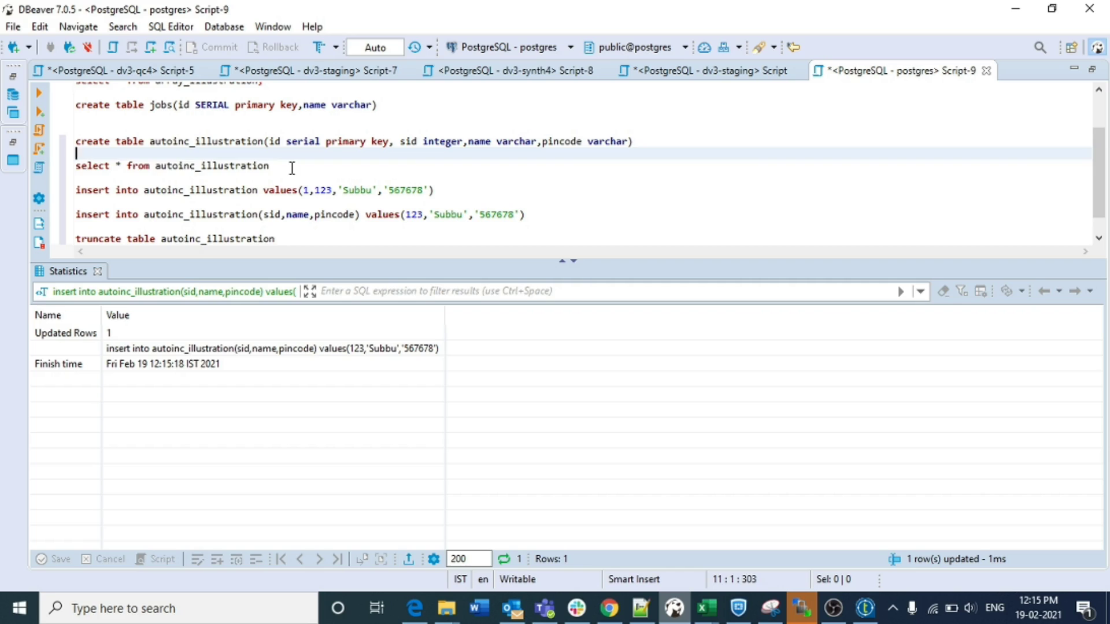
key("shift+Down")
key("shift+Down")
key("ctrl+Return")
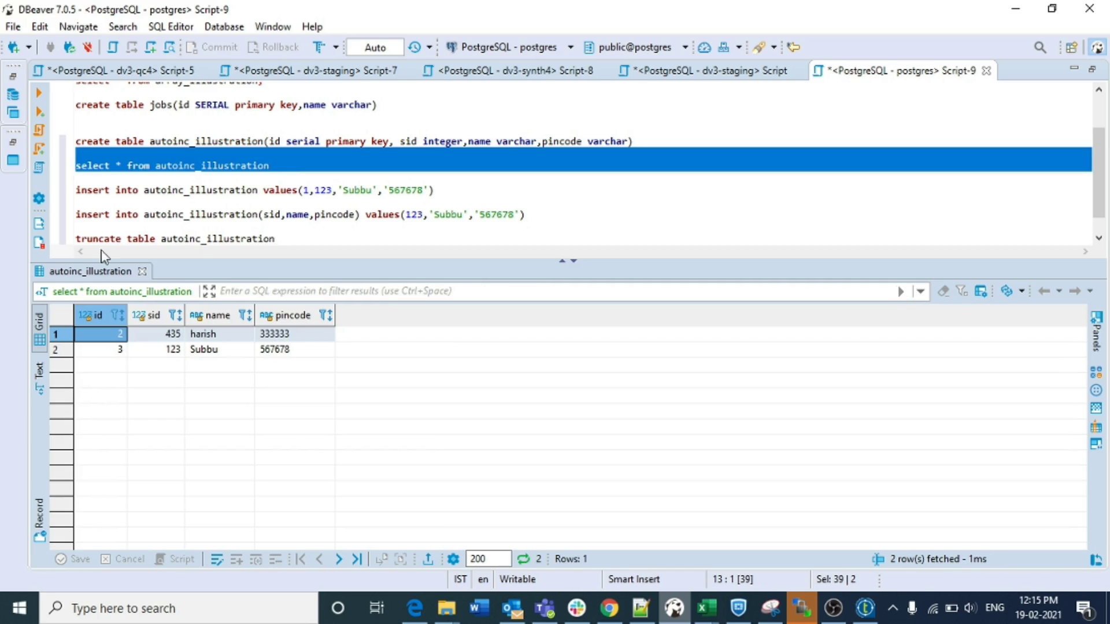
left_click(152, 342)
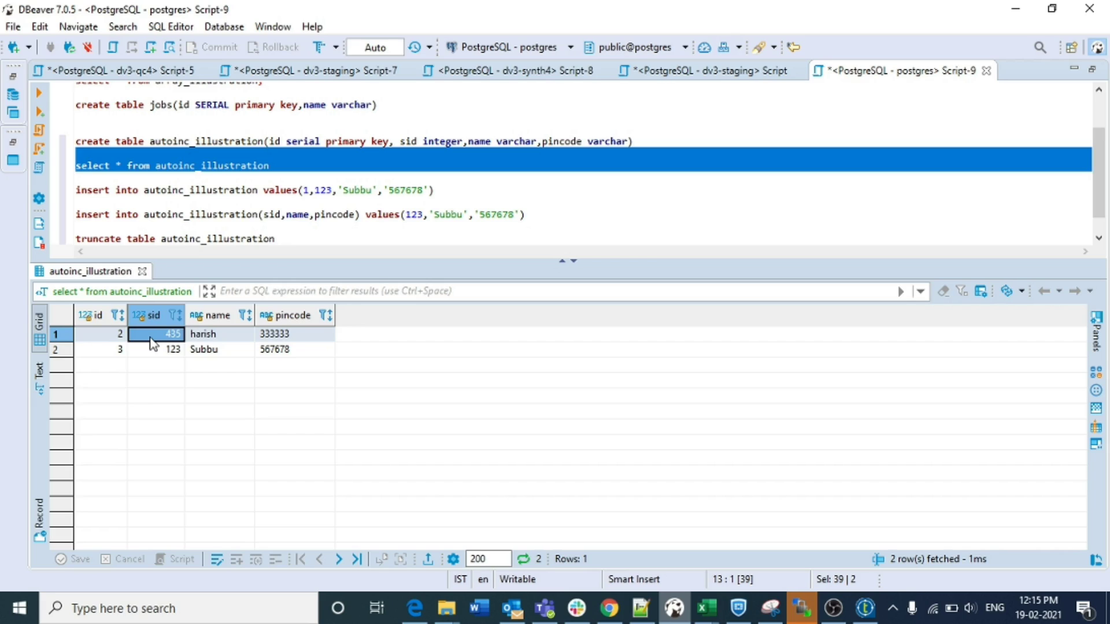
left_click(241, 343)
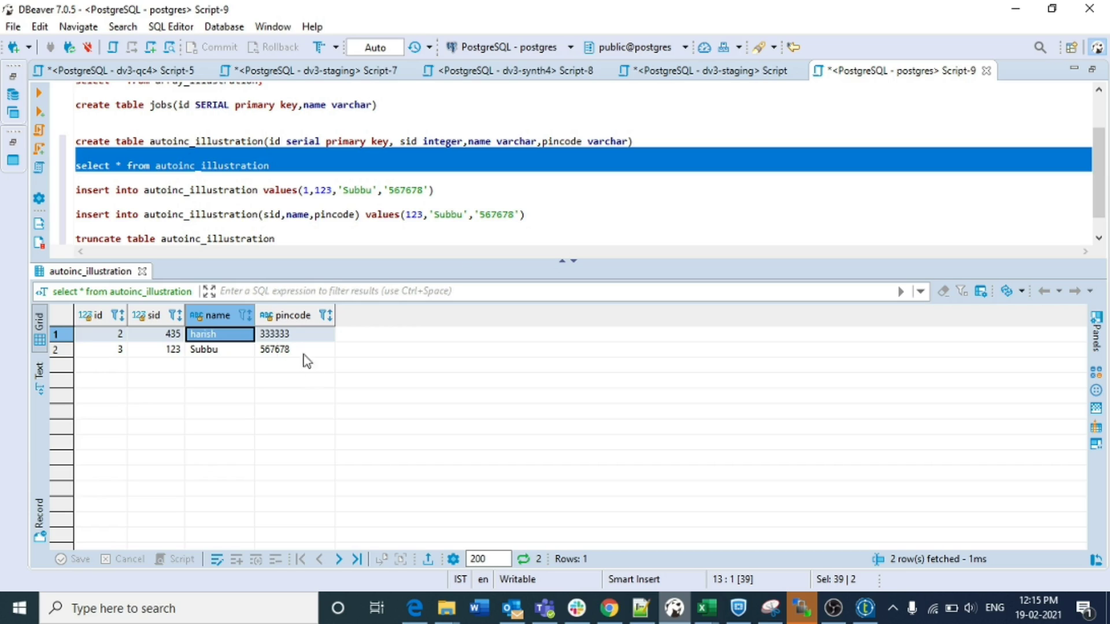
left_click(534, 215)
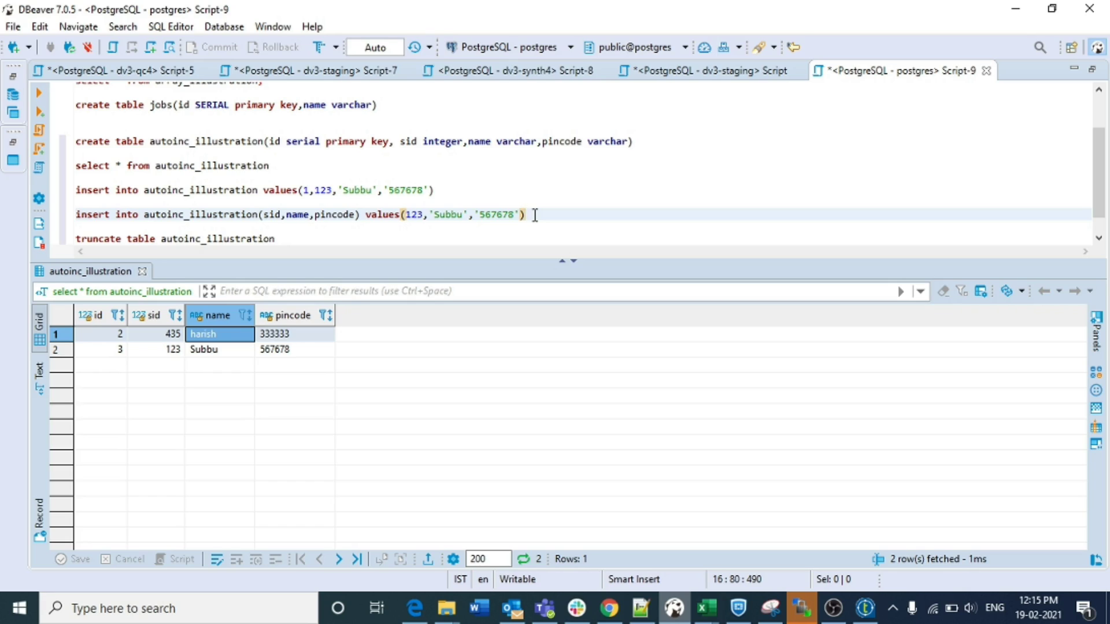
- Switch to Talend and expand the postgres_DB connection under Db Connections in the repository metadata
left_click(866, 608)
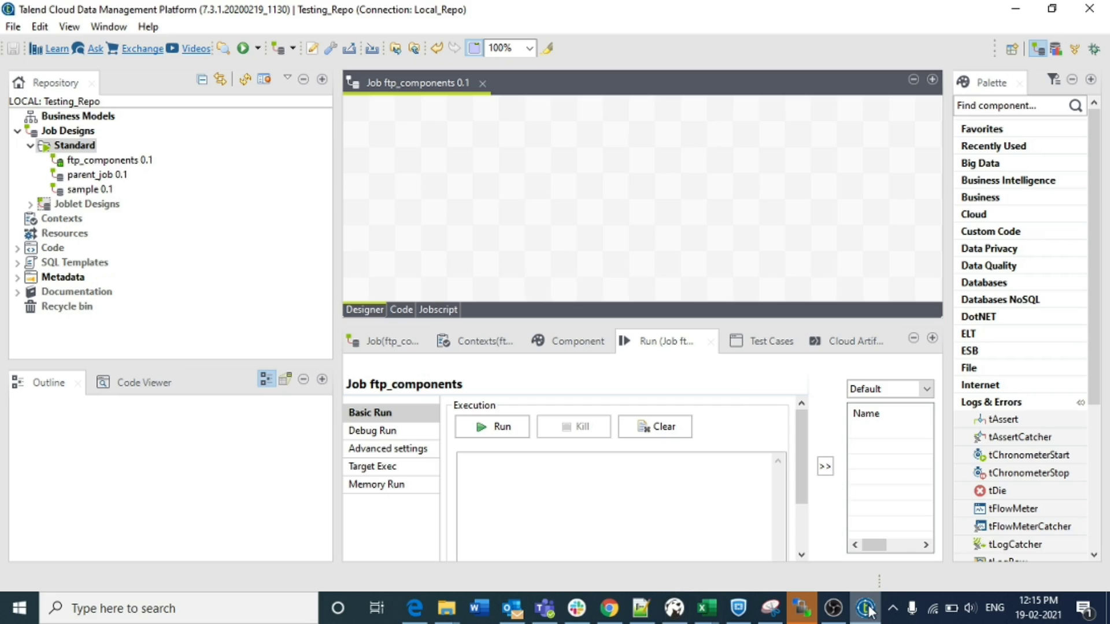
left_click(18, 280)
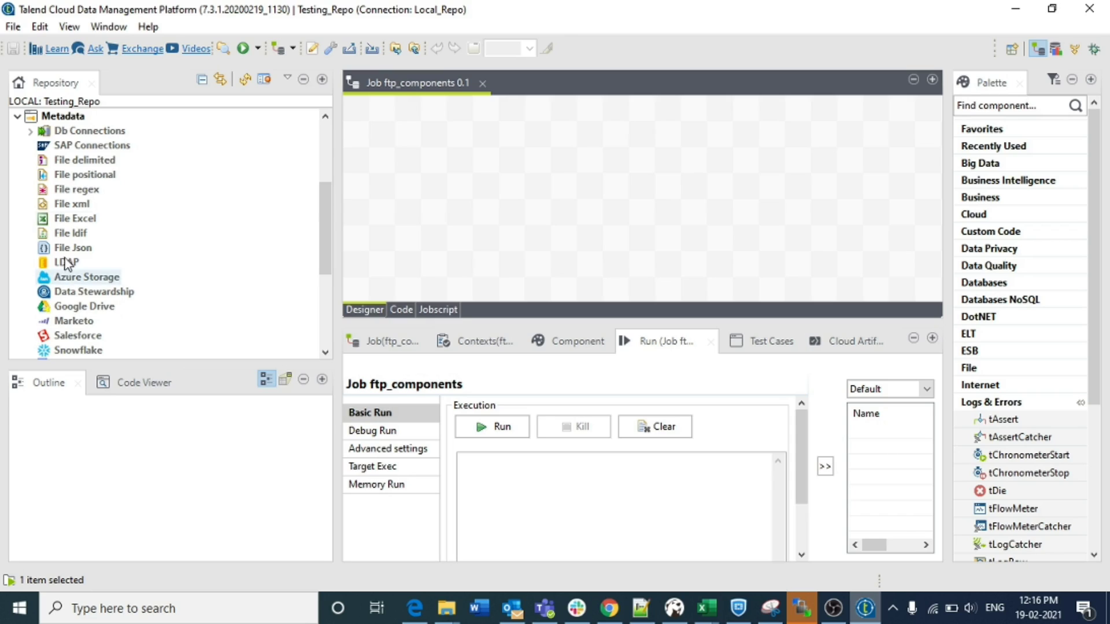
left_click(30, 131)
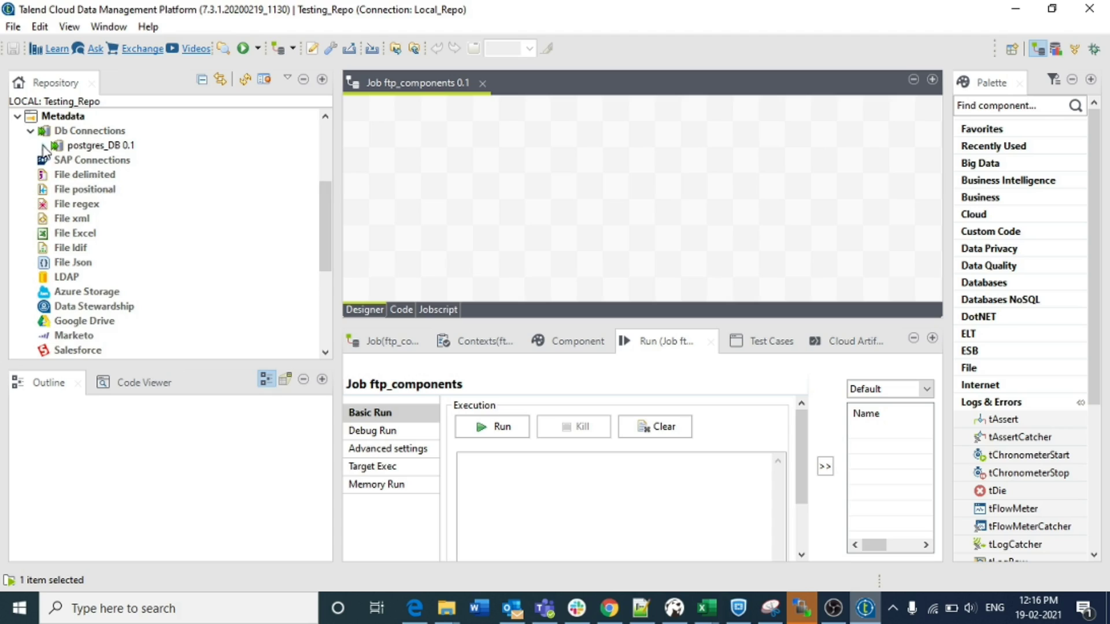
left_click(44, 147)
left_click(56, 205)
left_click(57, 205)
left_click(97, 146)
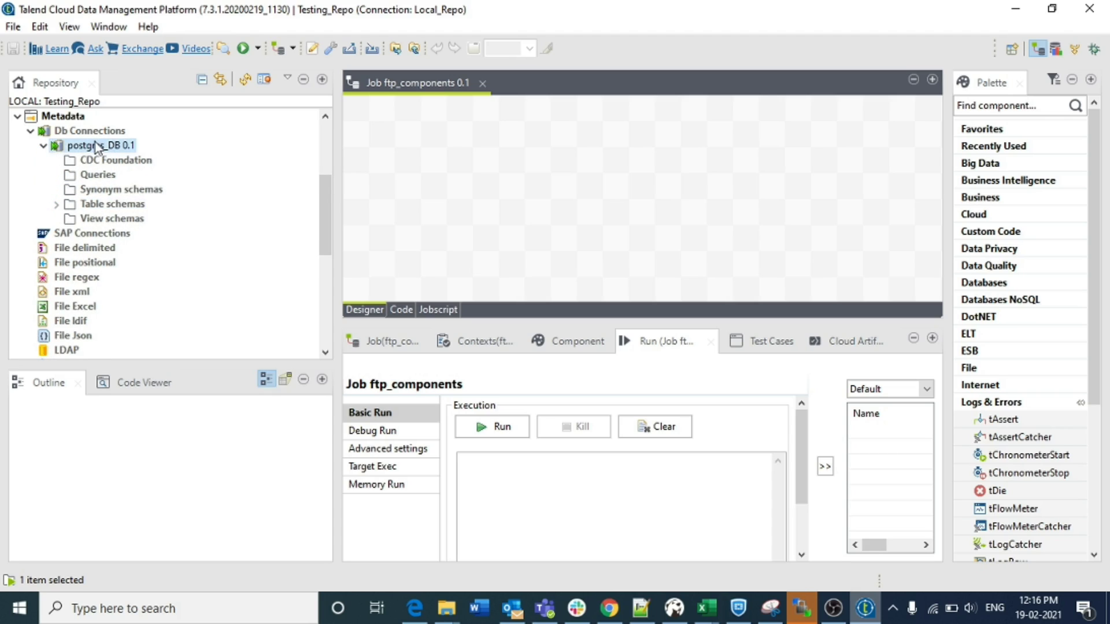
- Start Retrieve Schema for postgres_DB with the default name filter and select the autoinc_illustration table in the public schema
right_click(96, 146)
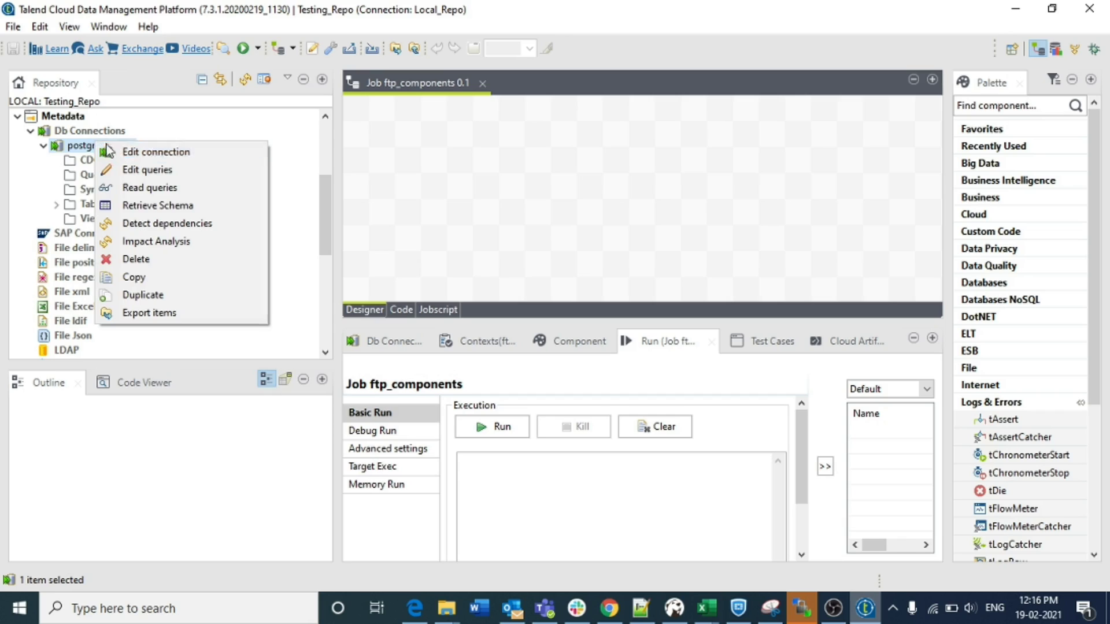
left_click(148, 206)
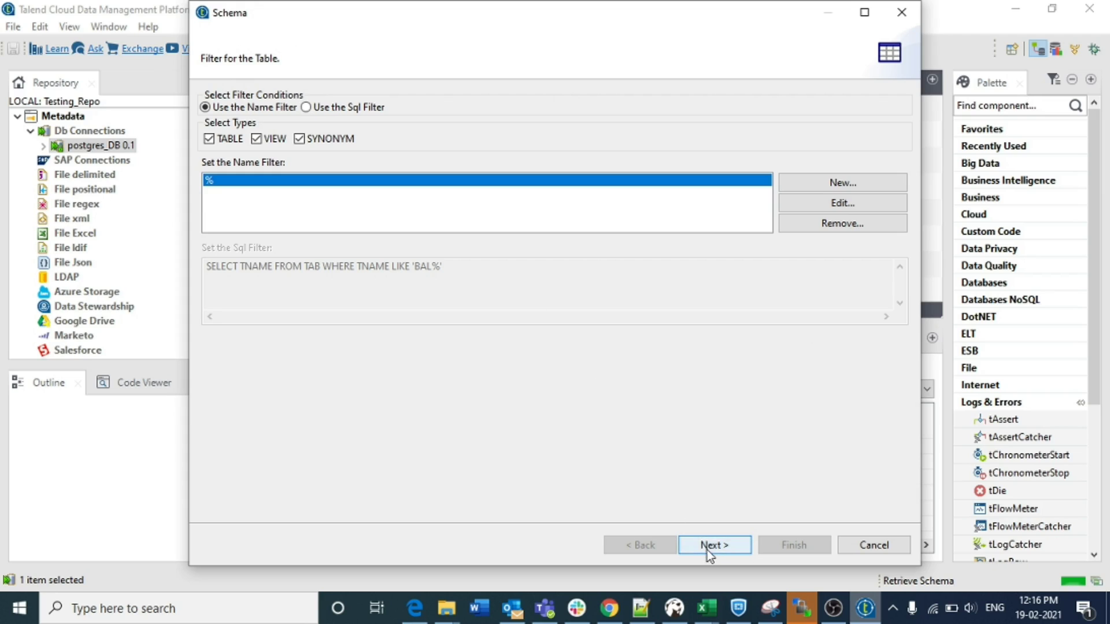
left_click(706, 546)
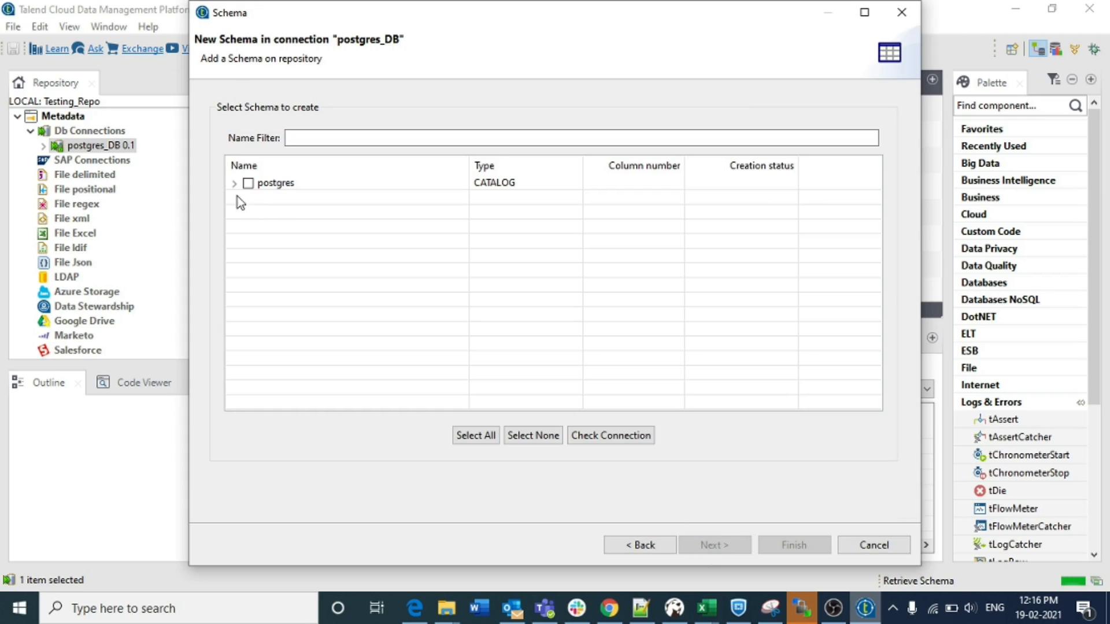
left_click(236, 185)
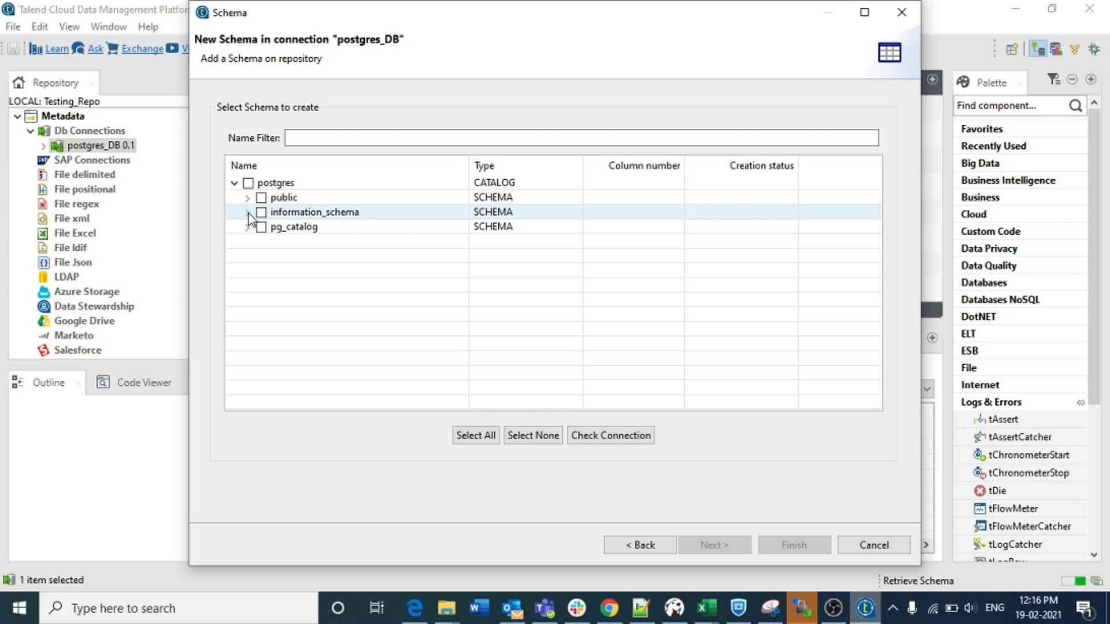
left_click(248, 198)
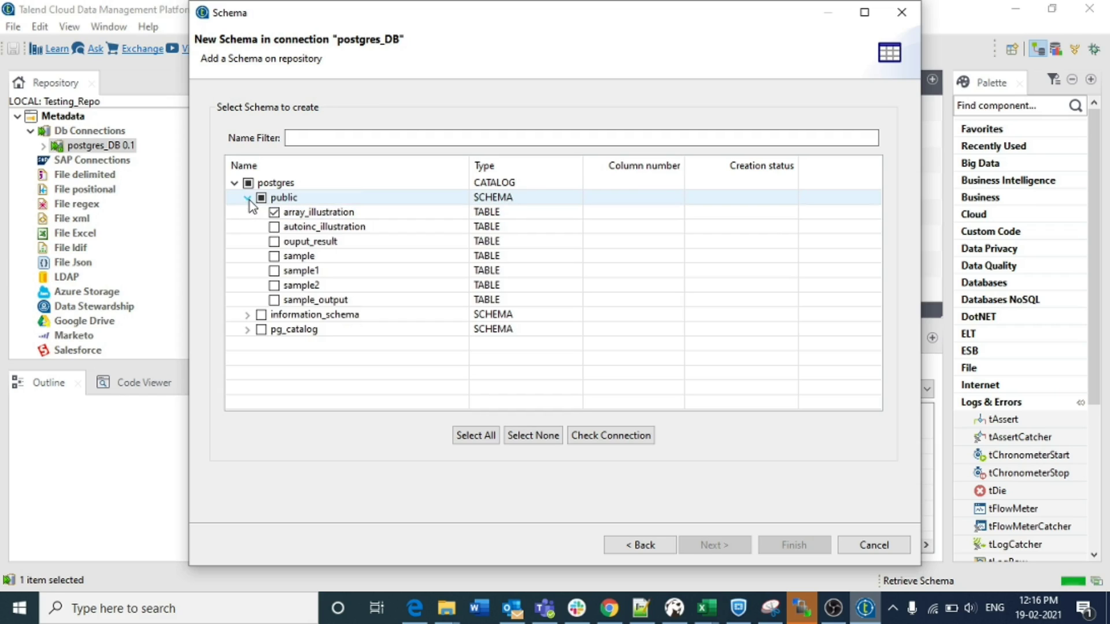
left_click(274, 227)
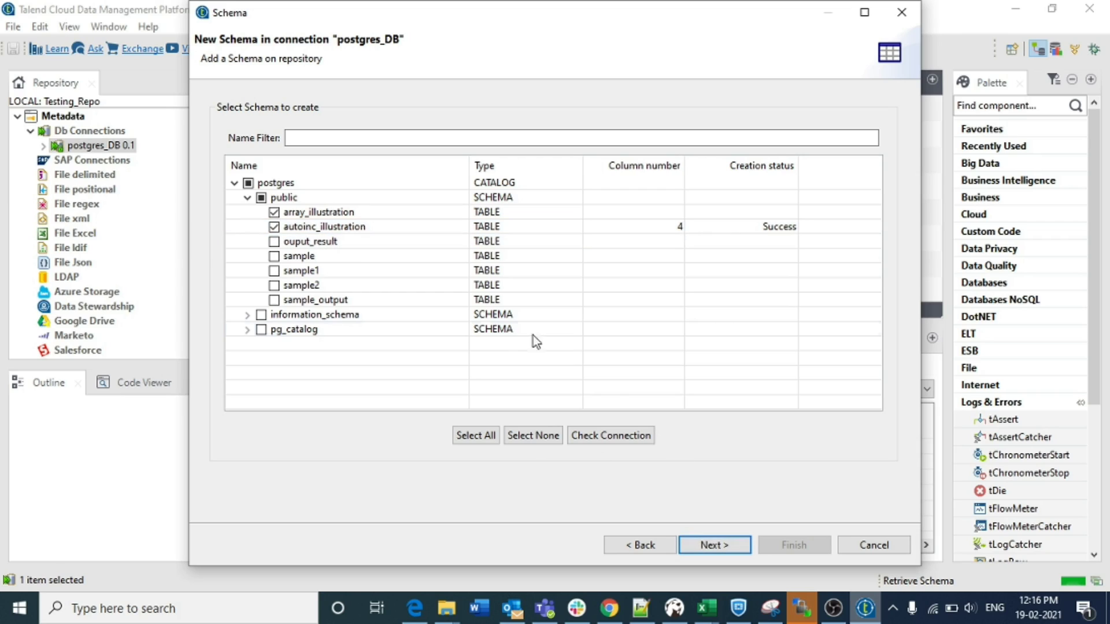
- Accept the default-value notice, finish the schema retrieval and expand the connection's table schemas
left_click(712, 544)
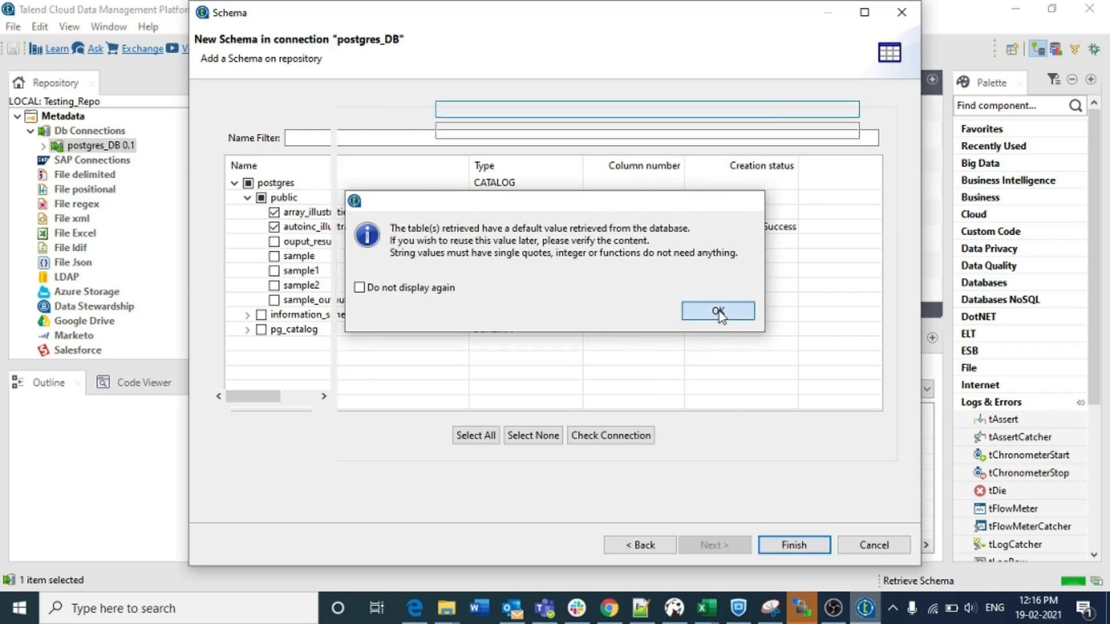
left_click(719, 311)
left_click(792, 544)
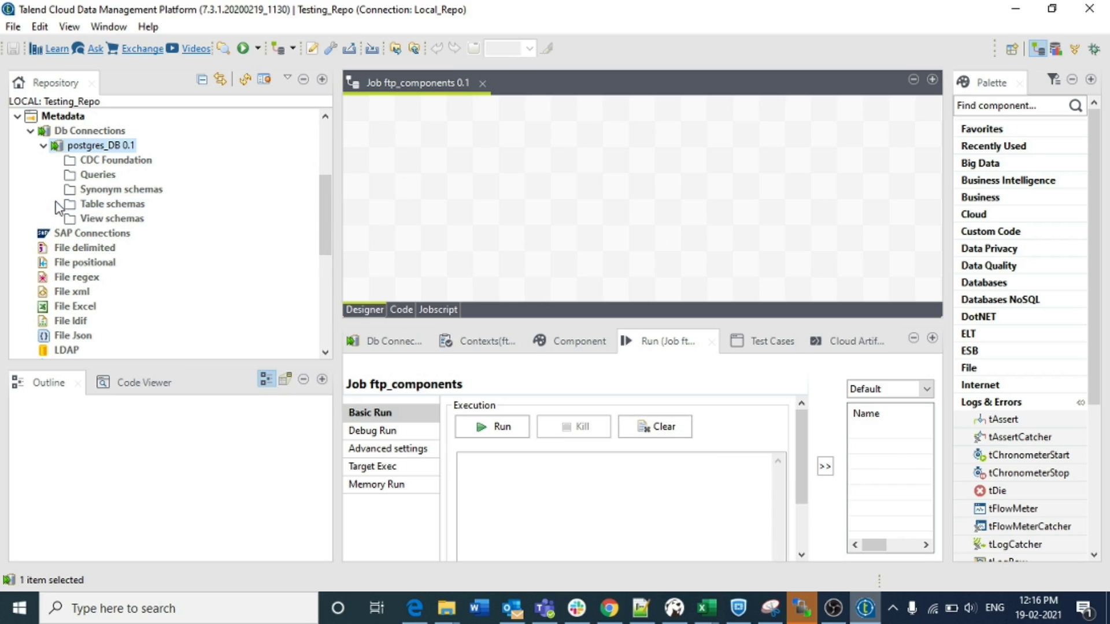
left_click(56, 204)
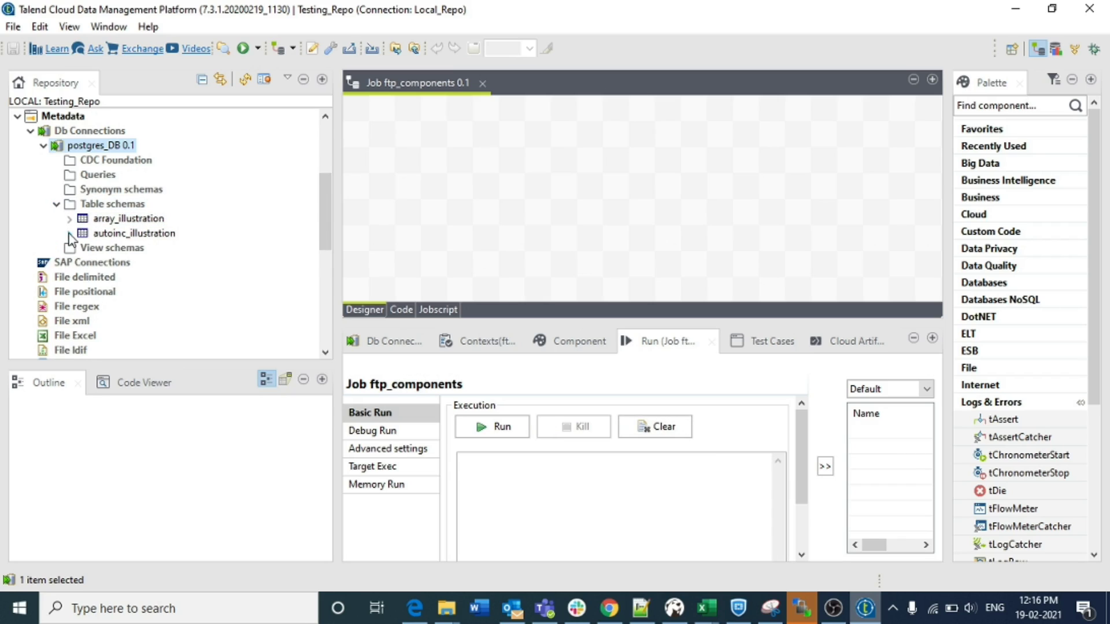
left_click(546, 153)
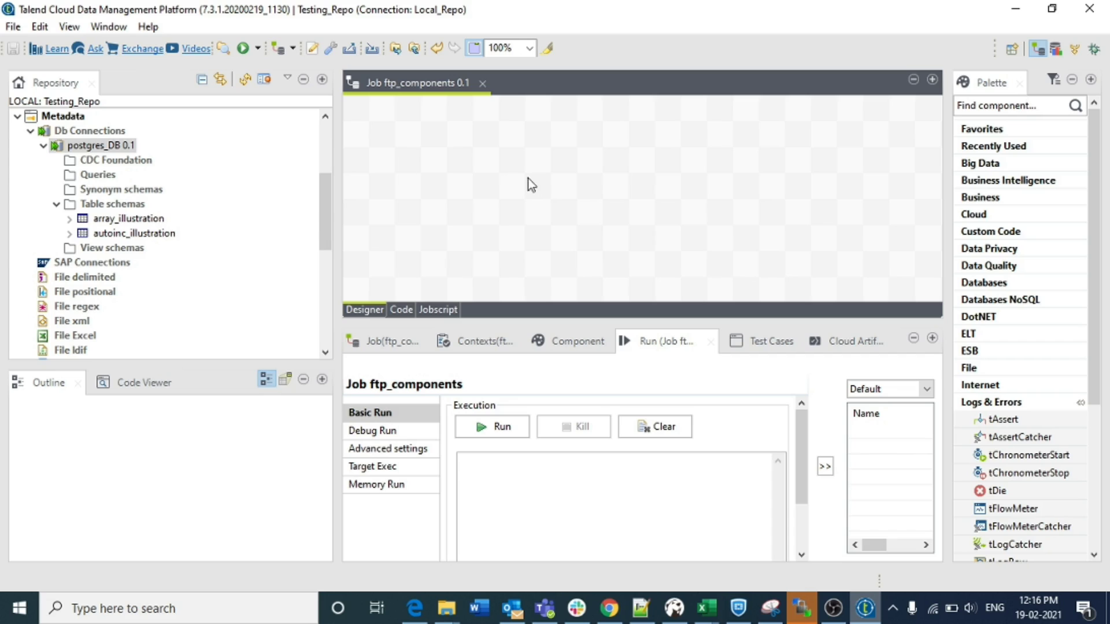
- Switch to Notepad++ and examine the sid, name and pincode records in auto_increment.txt
left_click(640, 608)
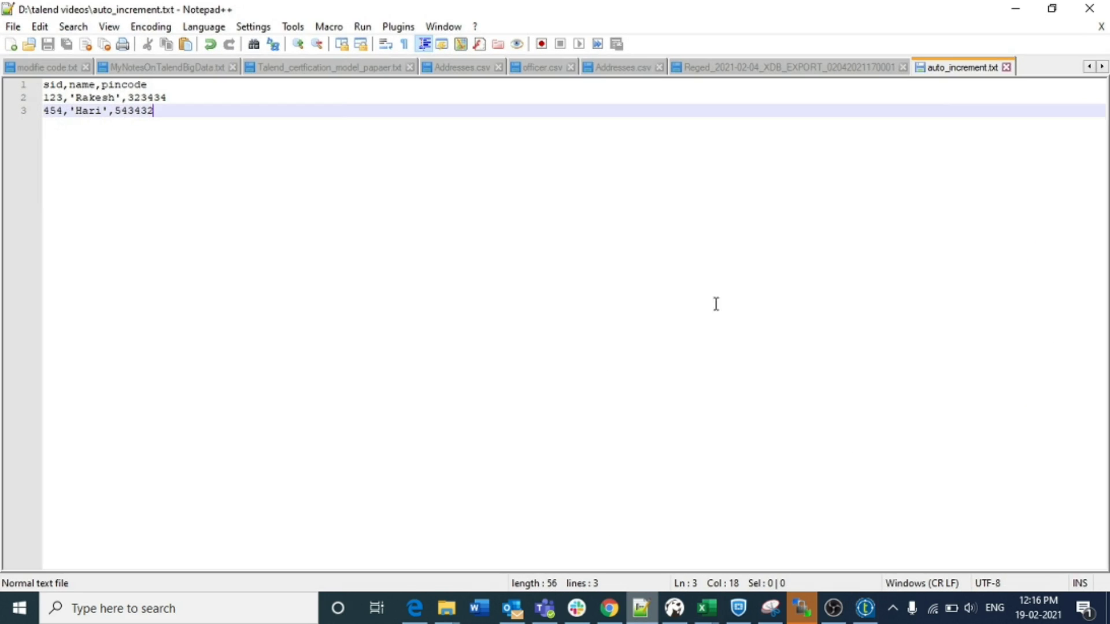
left_click_drag(166, 108, 50, 97)
left_click(185, 109)
double_click(56, 97)
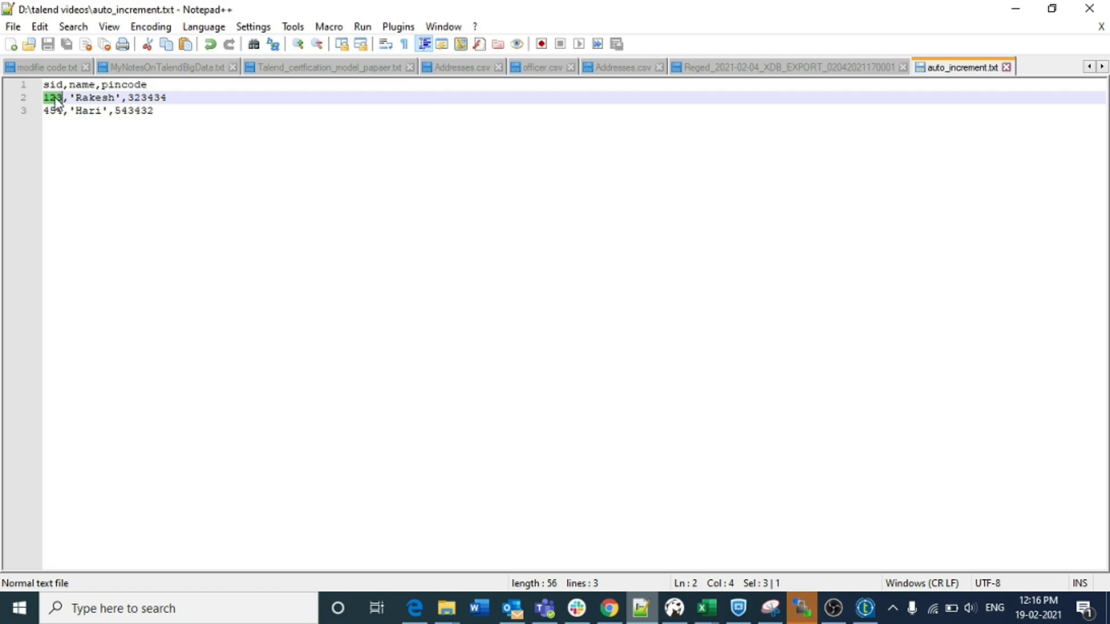
left_click(56, 110)
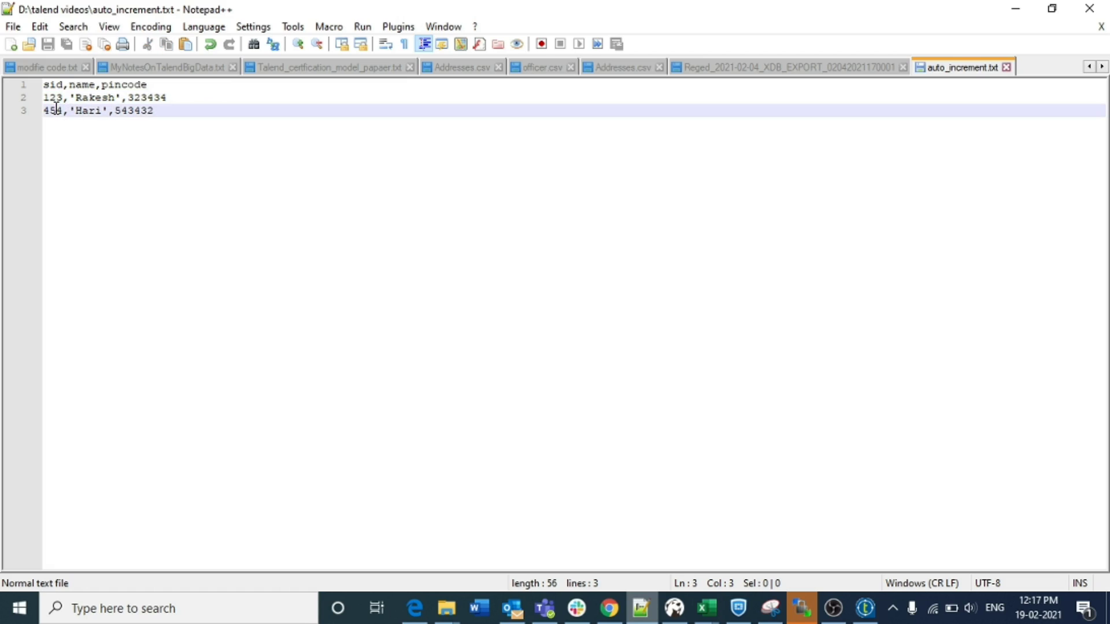
- Switch from Notepad++ to Talend and add a tFileInputDelimited component to the ftp_components job
left_click_drag(160, 110, 29, 118)
left_click(219, 116)
left_click(642, 608)
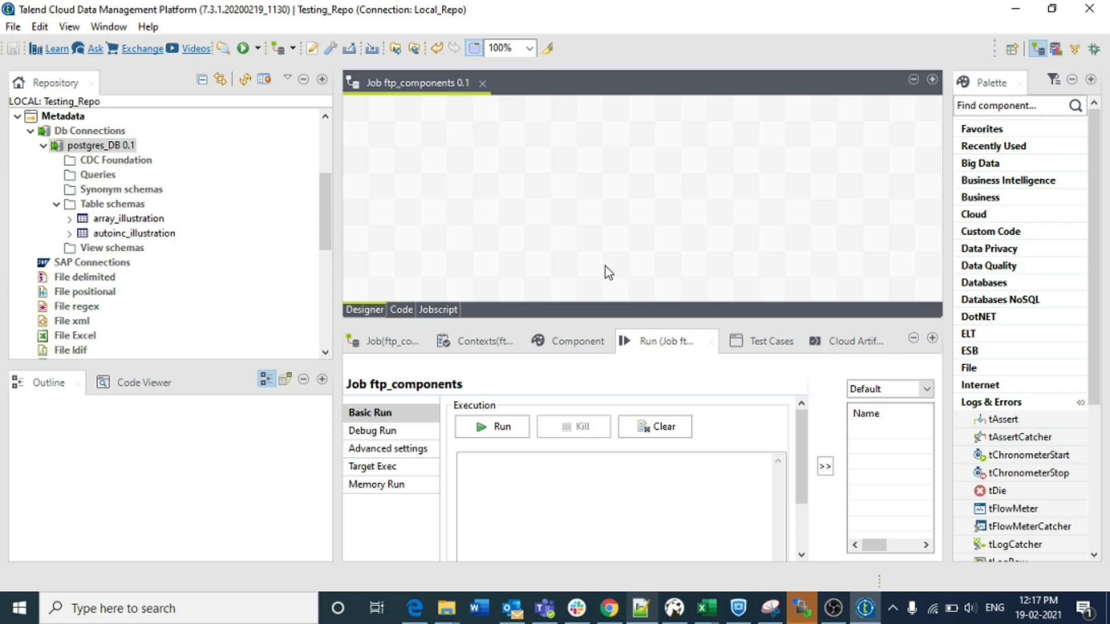
type("tfile")
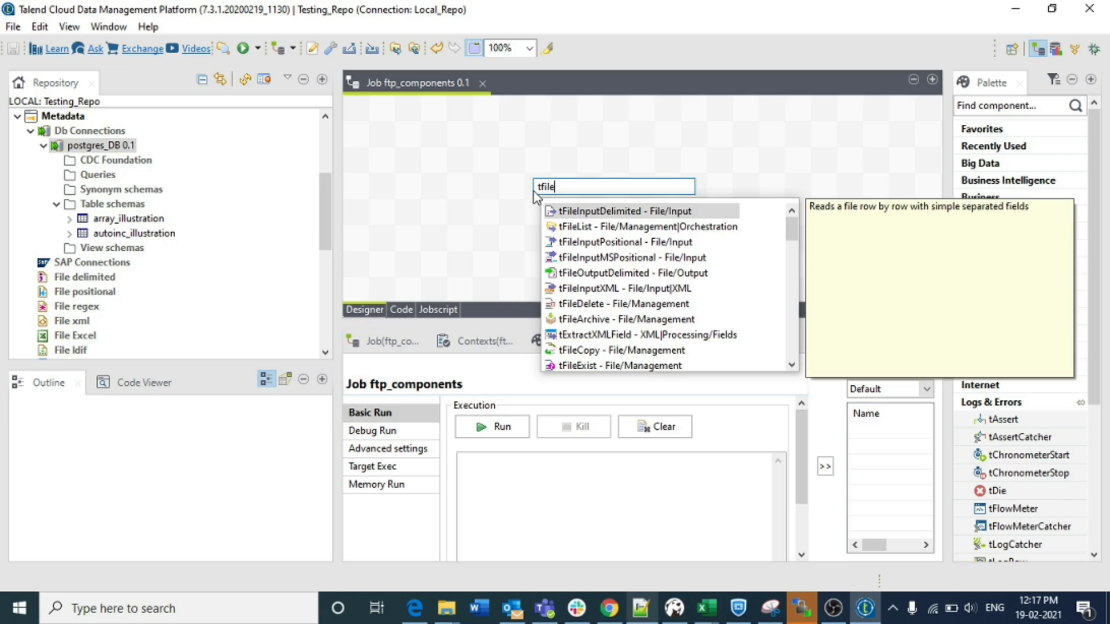
key("Return")
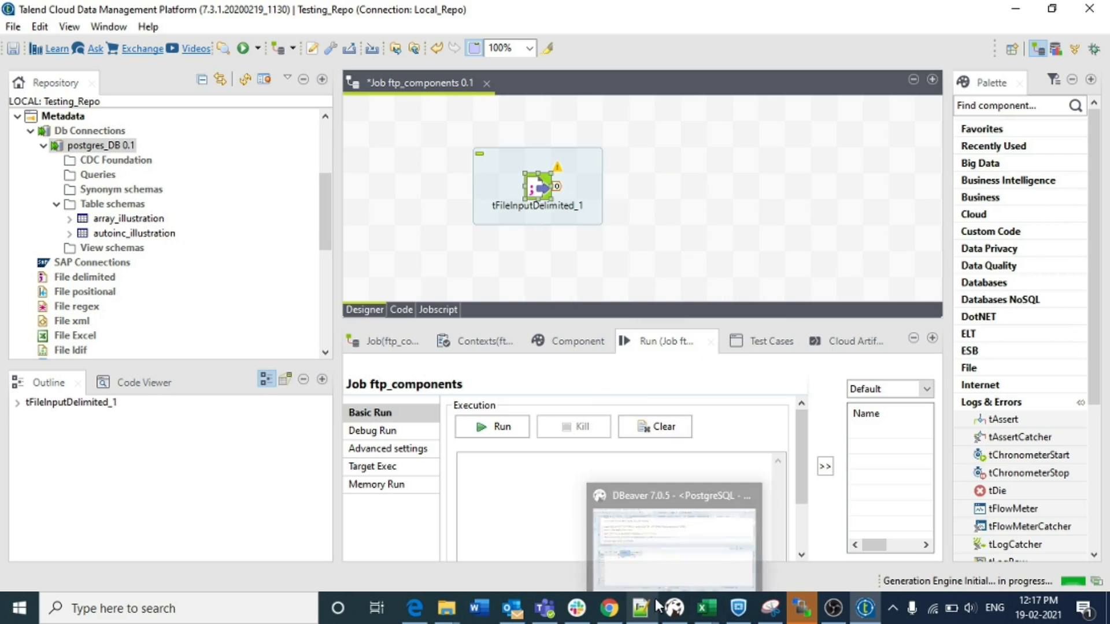
- Check the columns in auto_increment.txt in Notepad++, then open the tFileInputDelimited_1 schema in Talend and add three columns
left_click(650, 608)
left_click(650, 609)
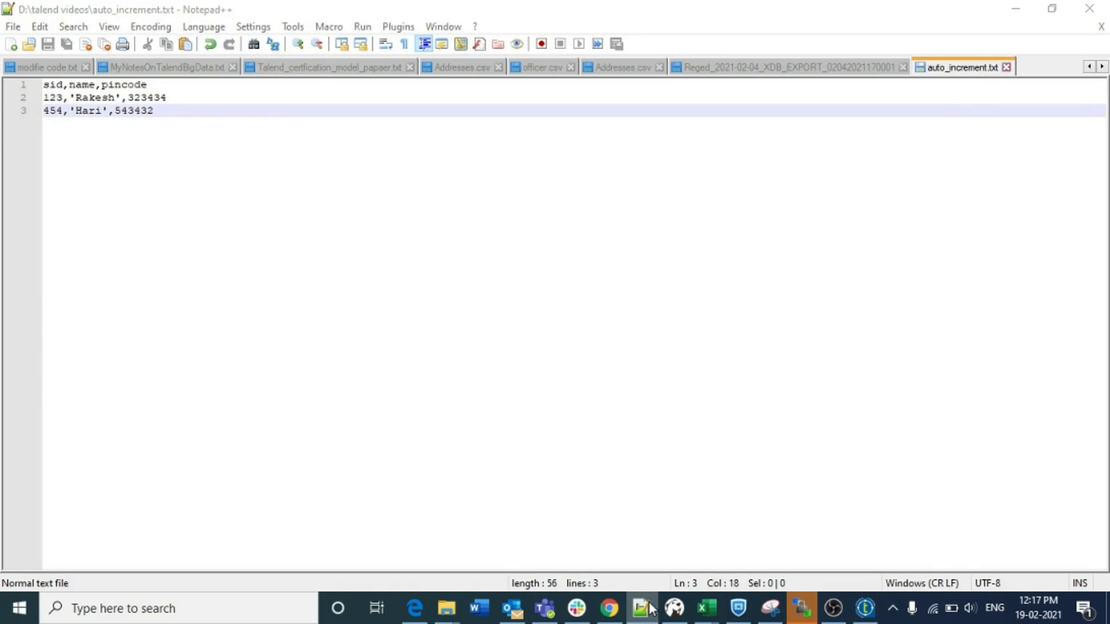
double_click(540, 188)
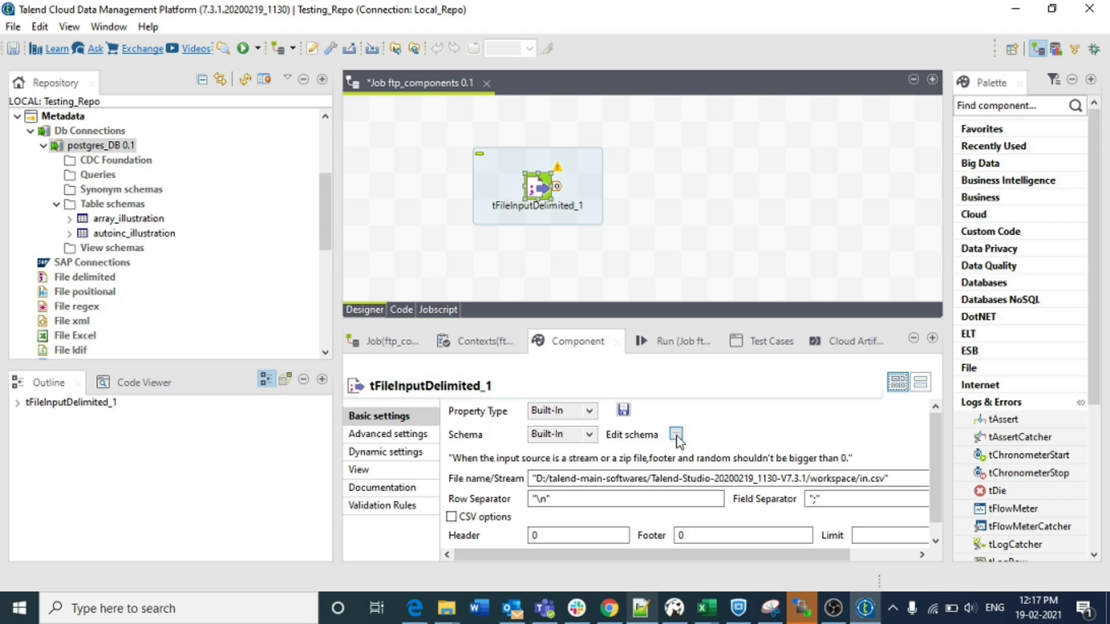
left_click(675, 434)
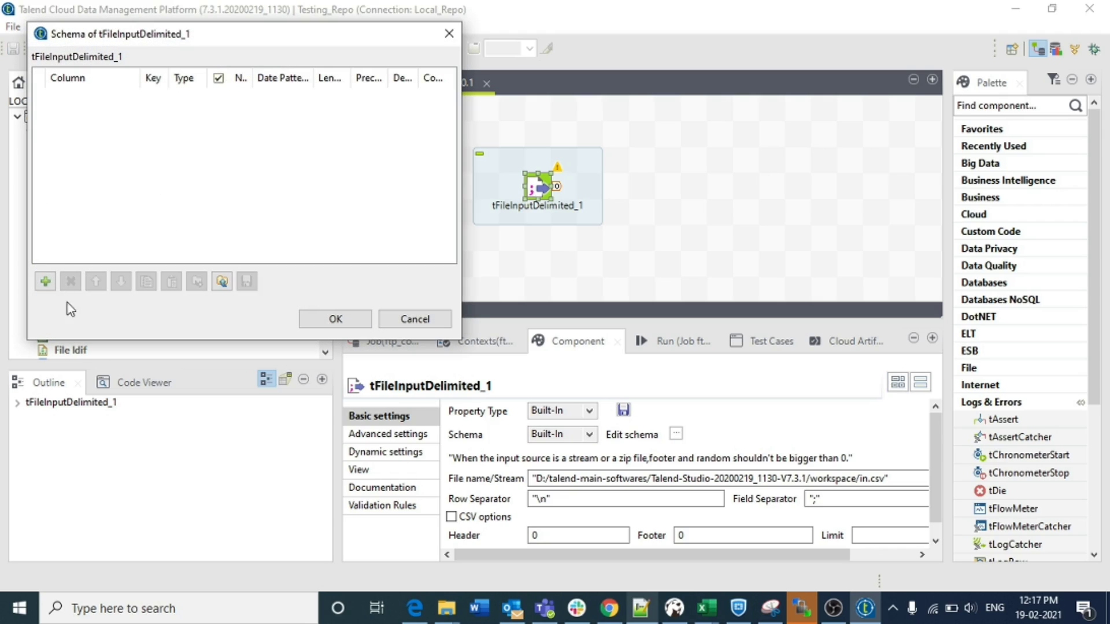
left_click(40, 290)
left_click(39, 290)
left_click(39, 290)
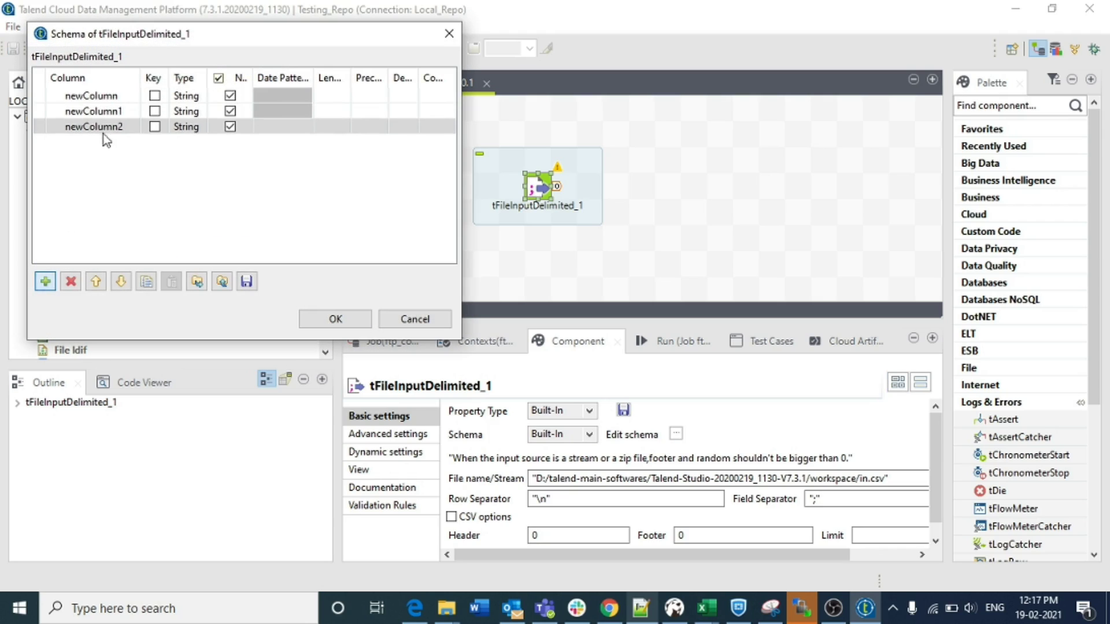
- Name the first schema column sid and set its type to Integer
double_click(79, 97)
type("sid")
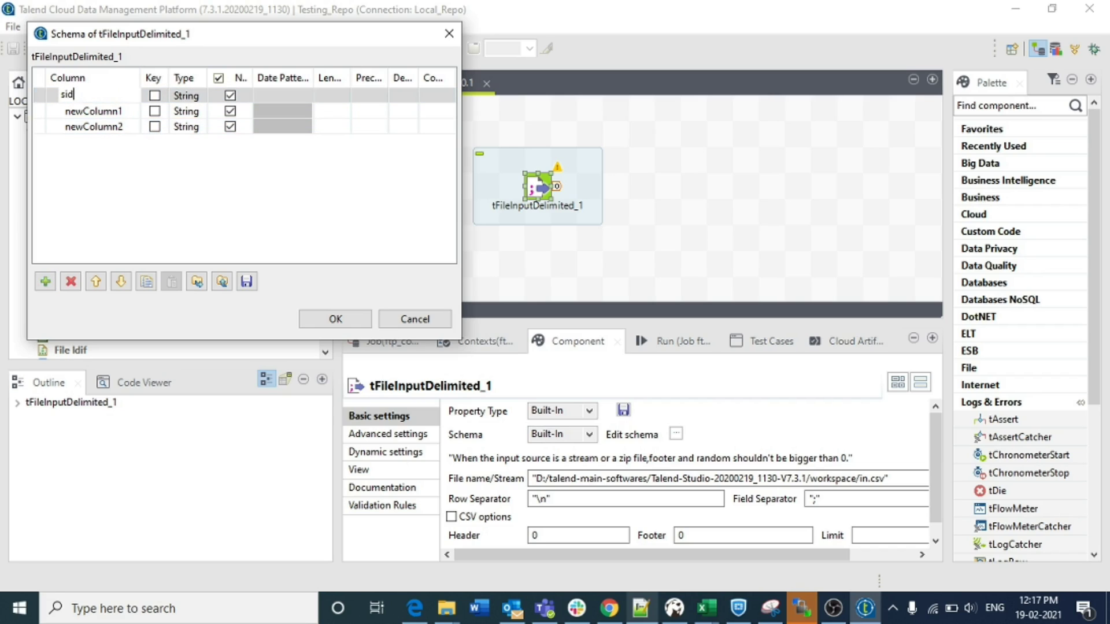
left_click(187, 95)
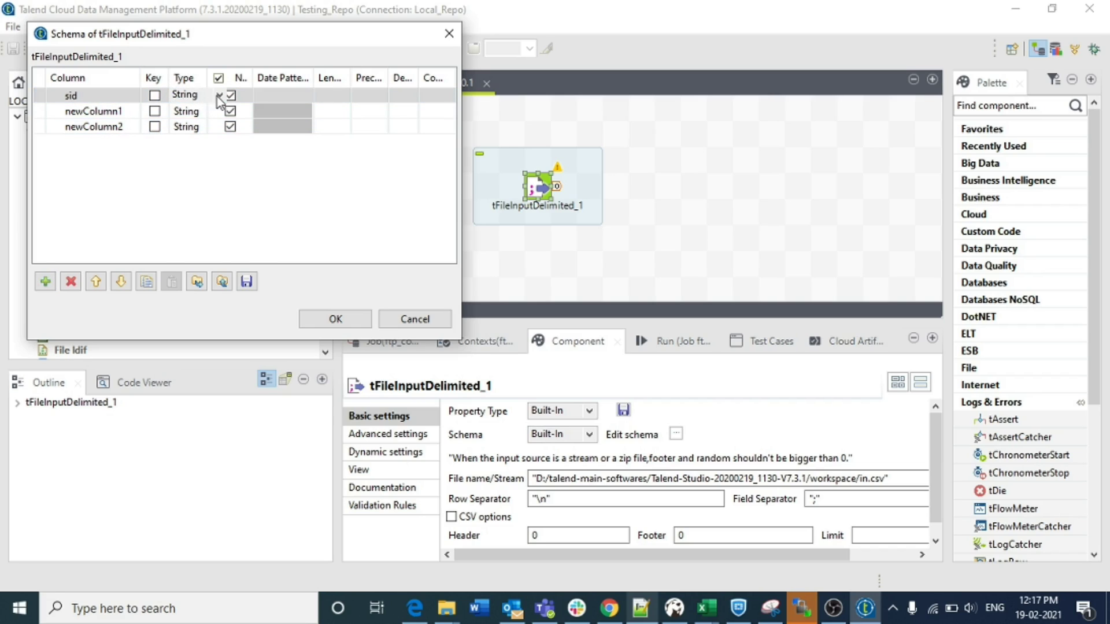
left_click(219, 96)
key("i")
key("Return")
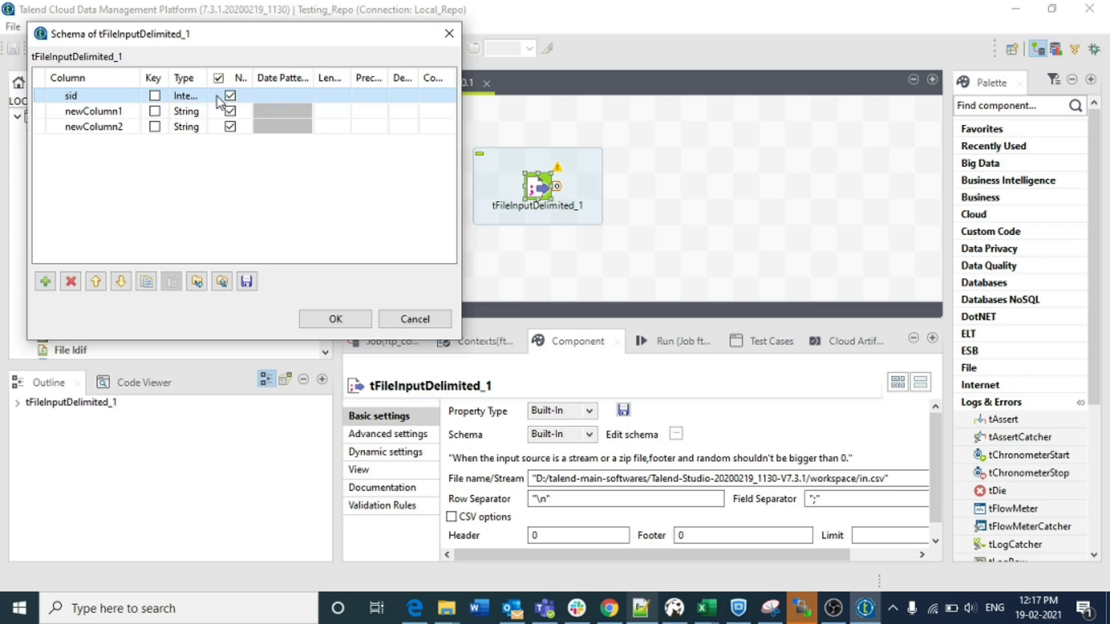
- Name the second and third schema columns name and pin, and accept the schema
double_click(85, 110)
type("name")
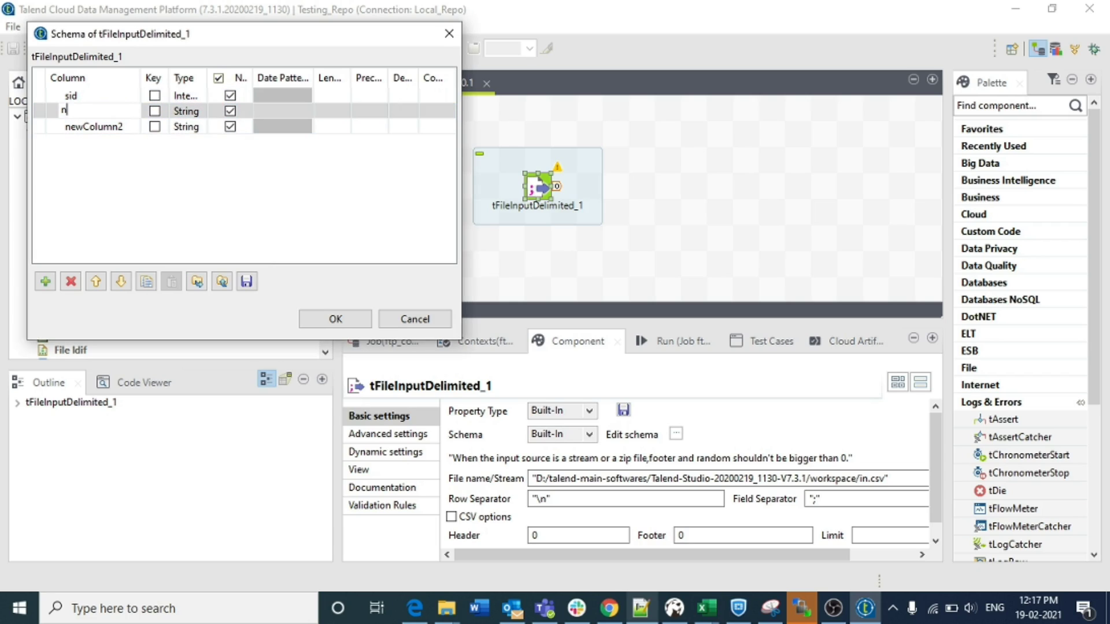
left_click(99, 128)
left_click(98, 128)
type("pin")
key("Return")
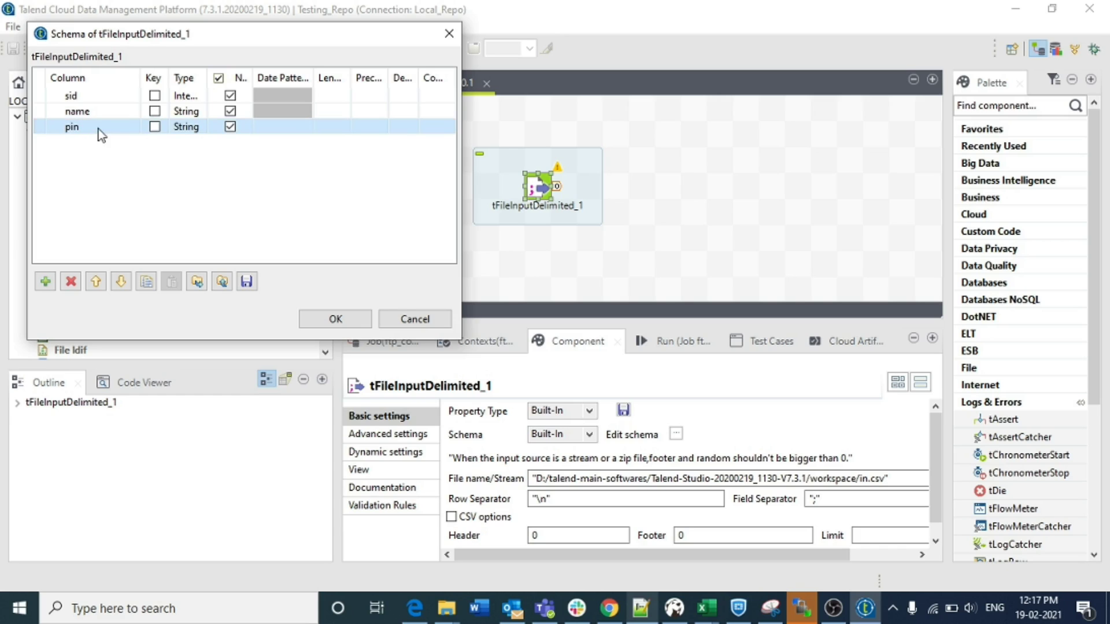
left_click(358, 317)
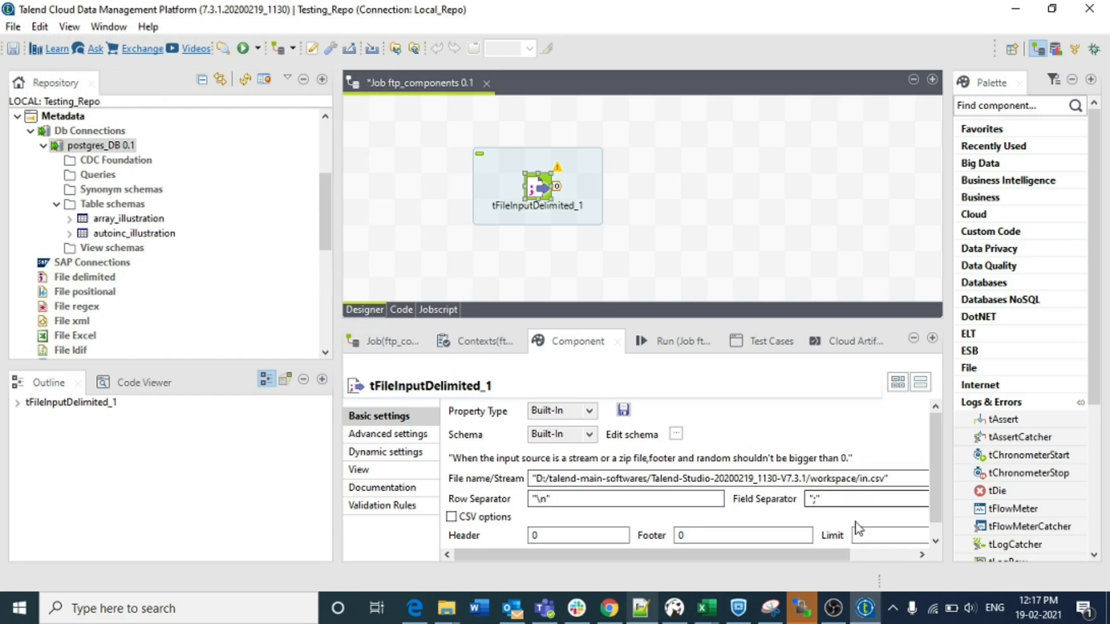
- Set the input file of tFileInputDelimited_1 to auto_increment.txt in the talend videos folder on drive D
left_click(880, 555)
left_click(912, 478)
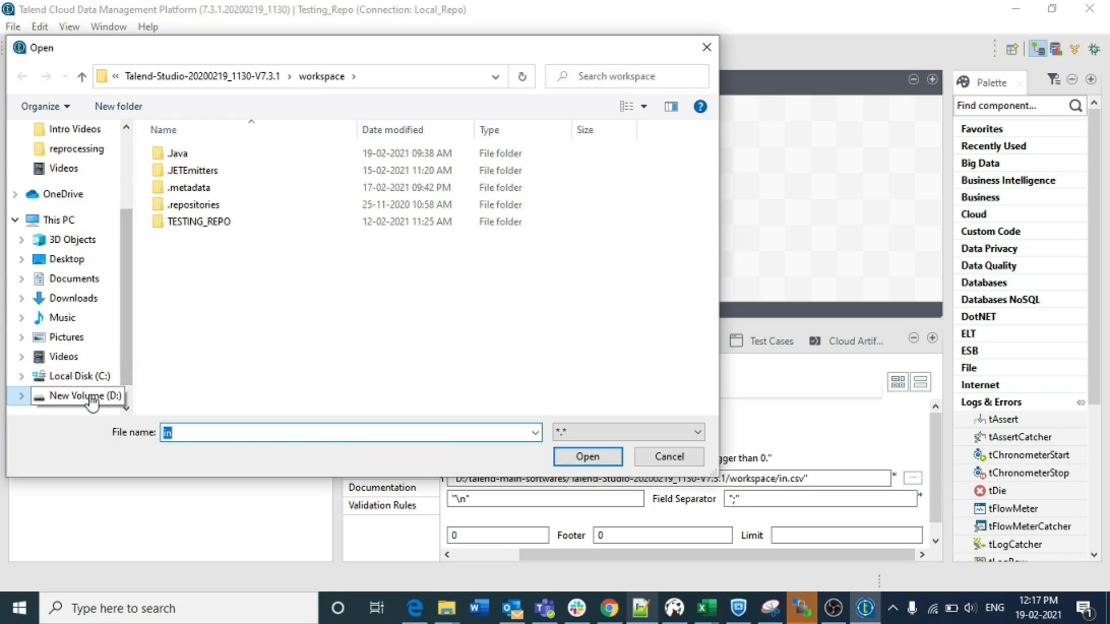
left_click(91, 397)
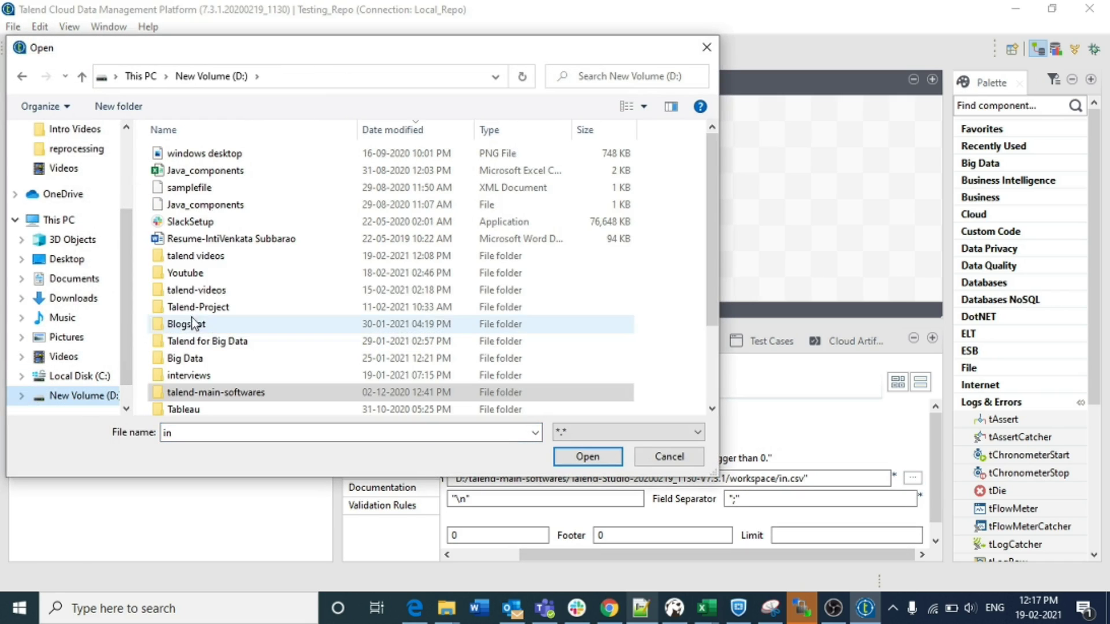
double_click(203, 290)
key("alt+Left")
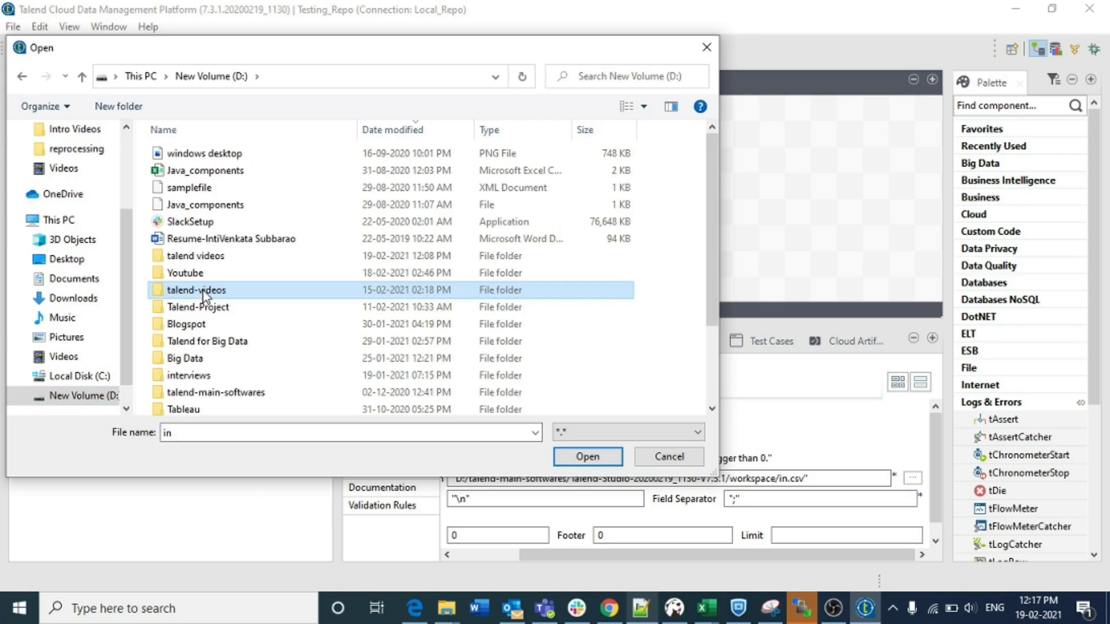
double_click(198, 257)
left_click(206, 172)
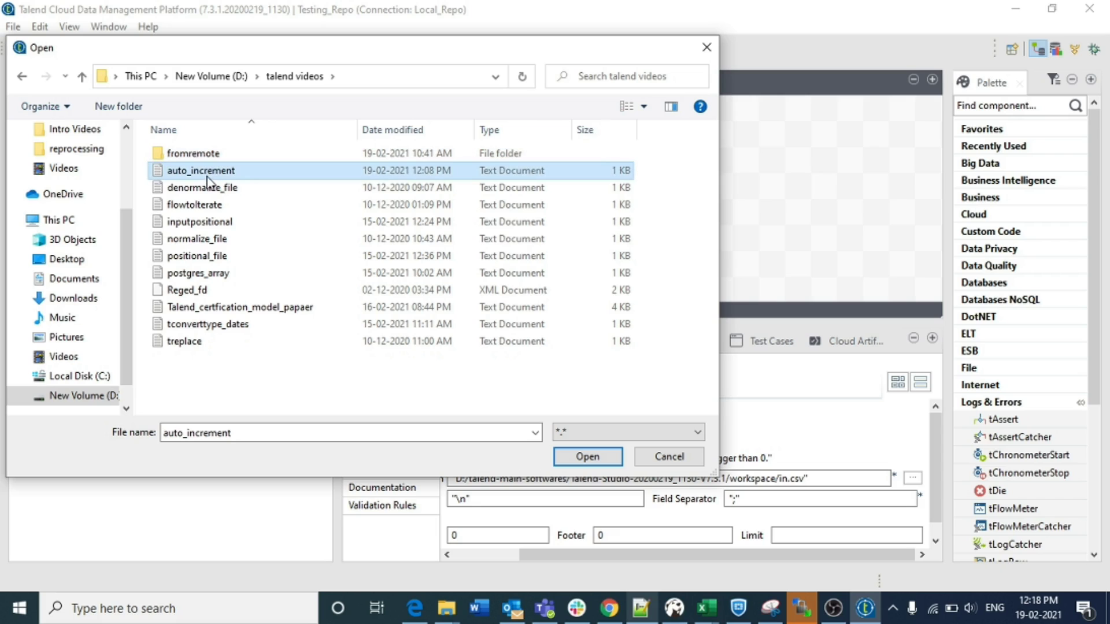
left_click(600, 457)
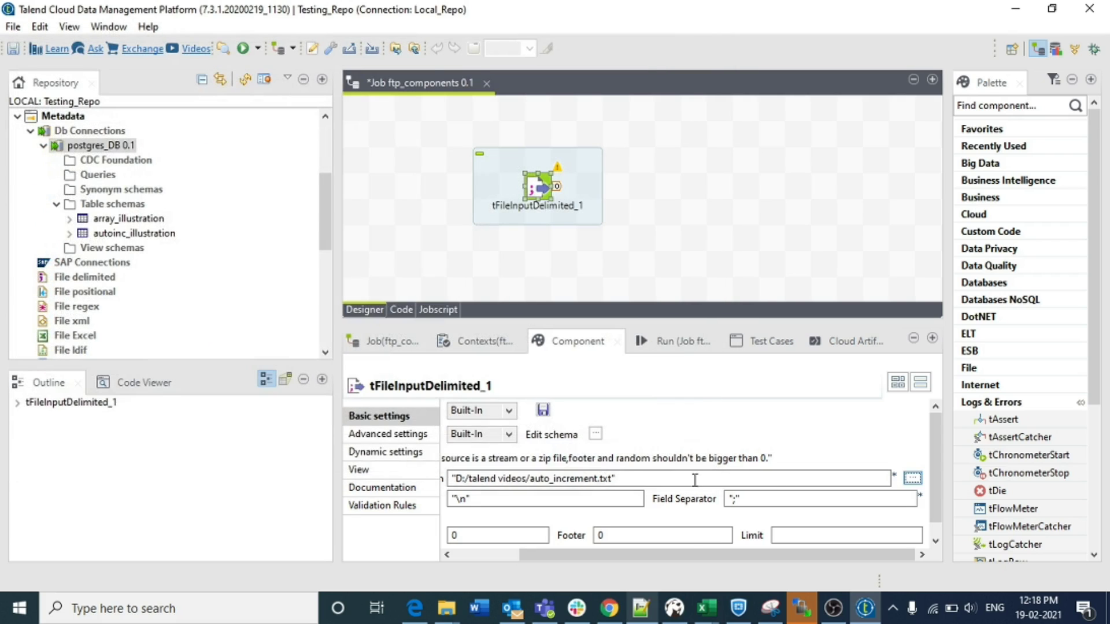
- Set the field separator to a comma and the header to 1 for the delimited input, and save the job
left_click(815, 498)
key("BackSpace")
type(",")
double_click(534, 535)
type("1")
key("ctrl+s")
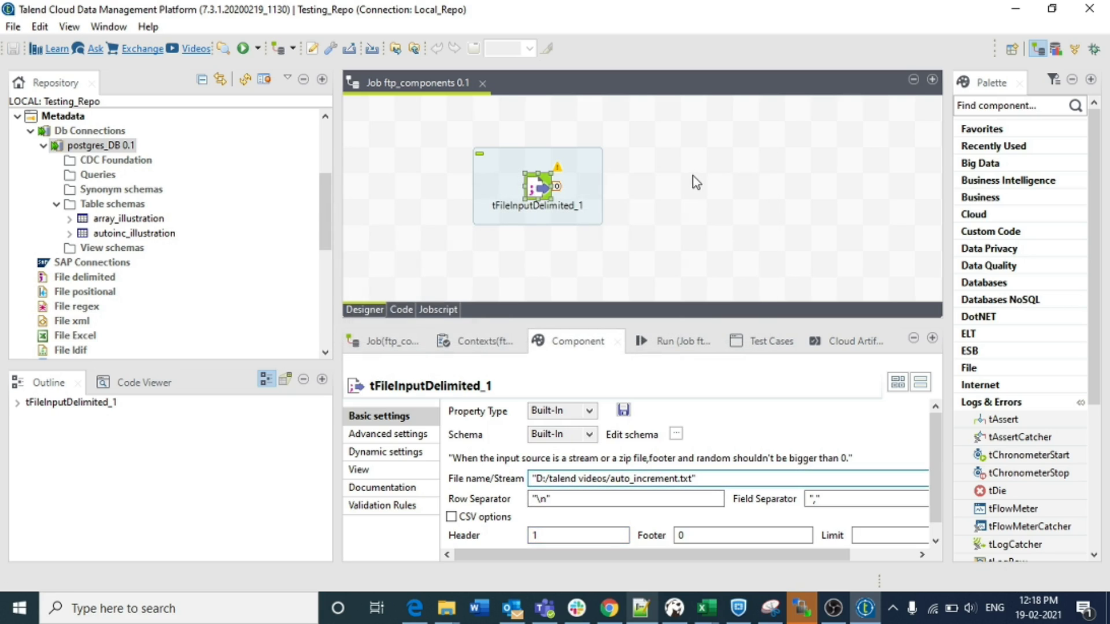
- Add a tMap component to the job and align it with tFileInputDelimited_1
left_click(689, 172)
type("tma")
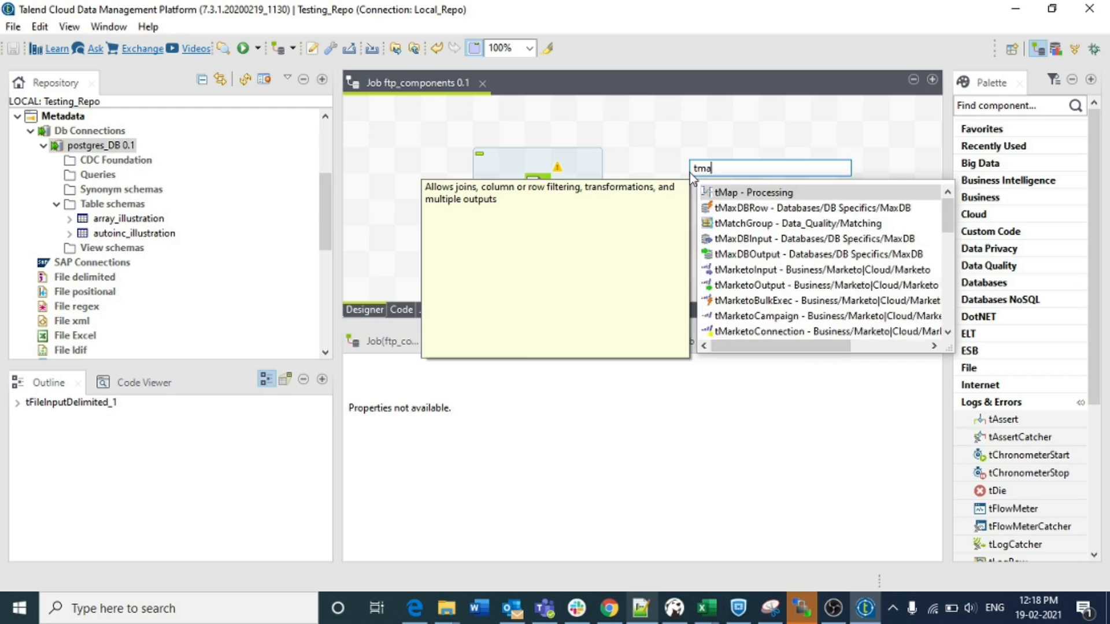
key("Return")
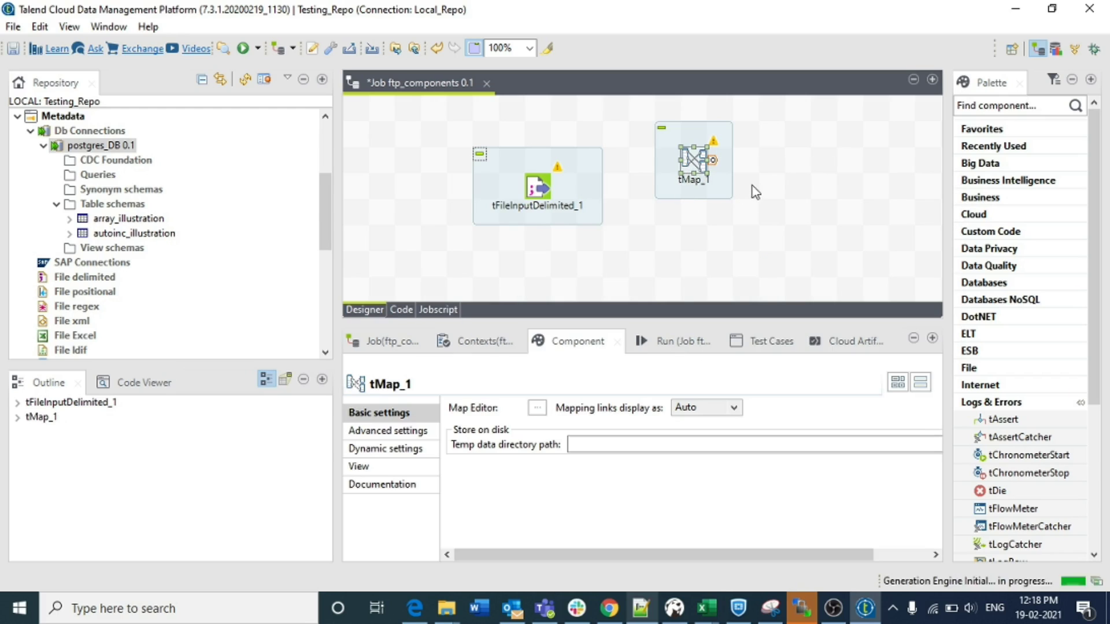
left_click_drag(692, 165, 693, 188)
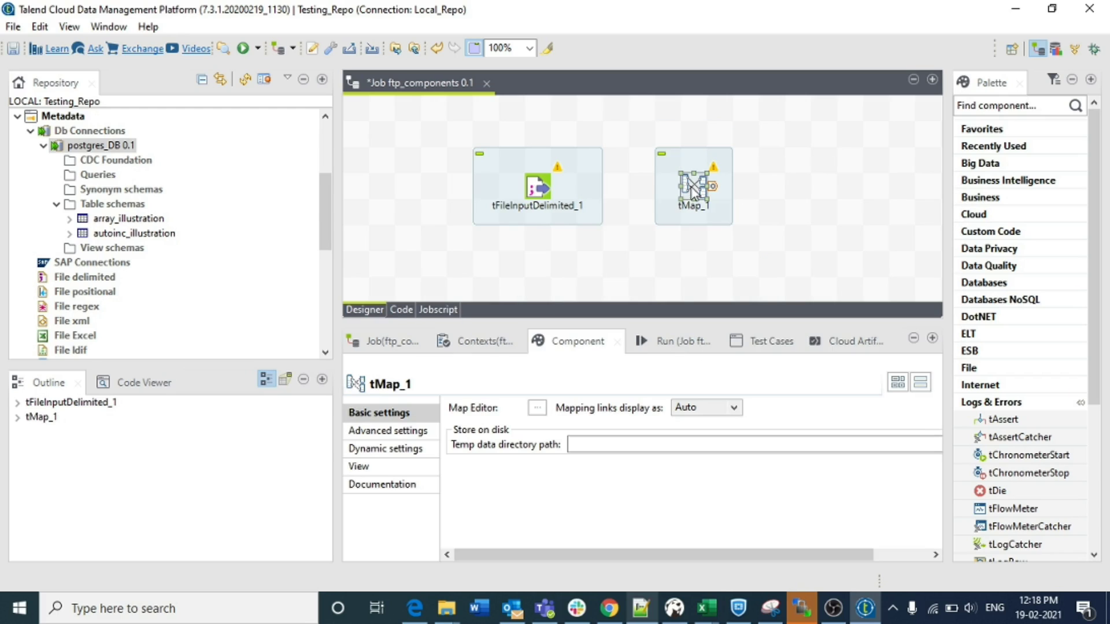
- Connect tFileInputDelimited_1 to tMap_1 with a Main row and save the job
left_click(543, 191)
right_click(543, 191)
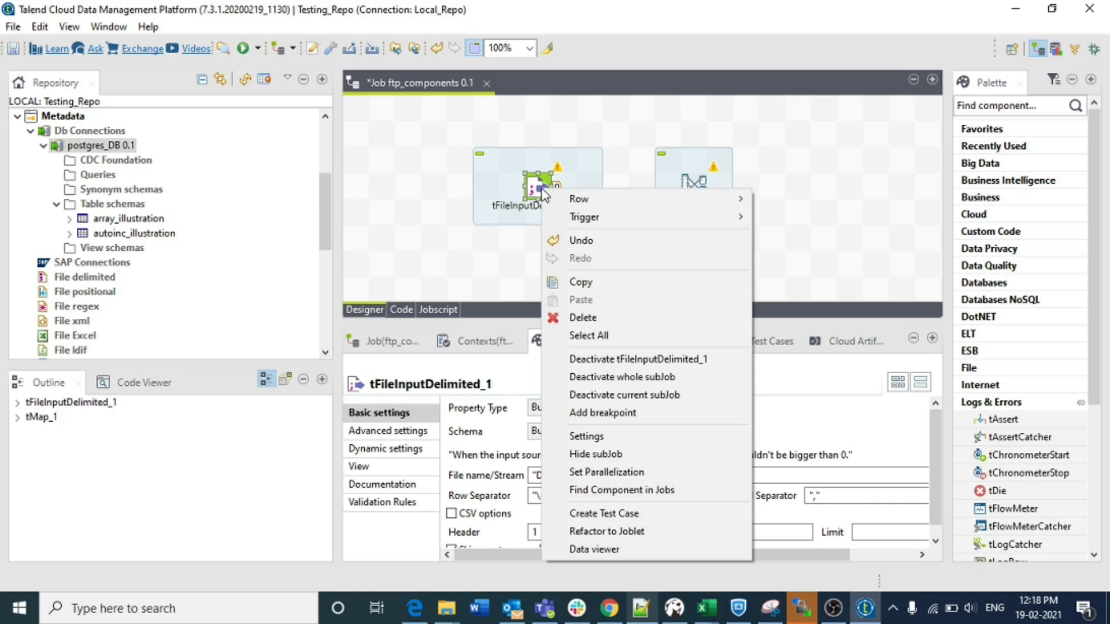
mouse_move(578, 201)
left_click(815, 207)
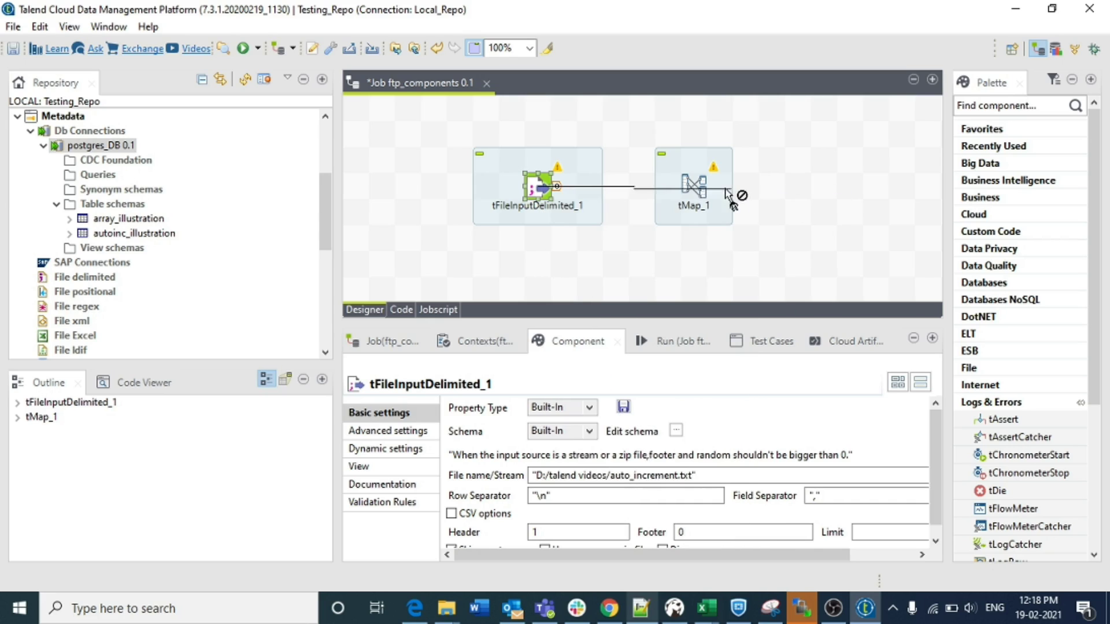
left_click(698, 189)
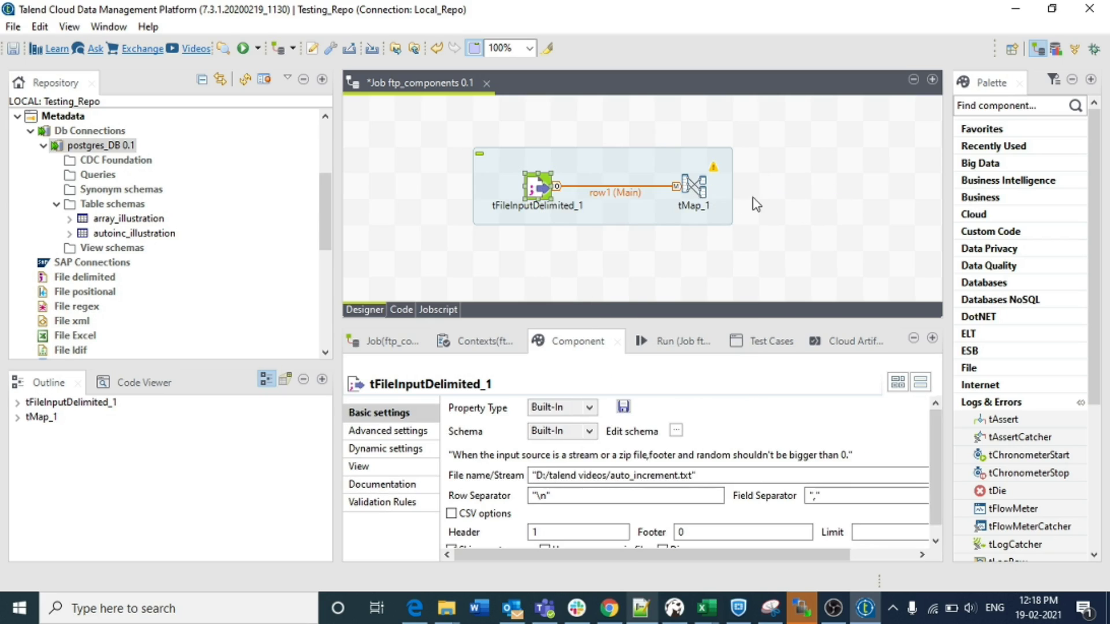
key("ctrl+s")
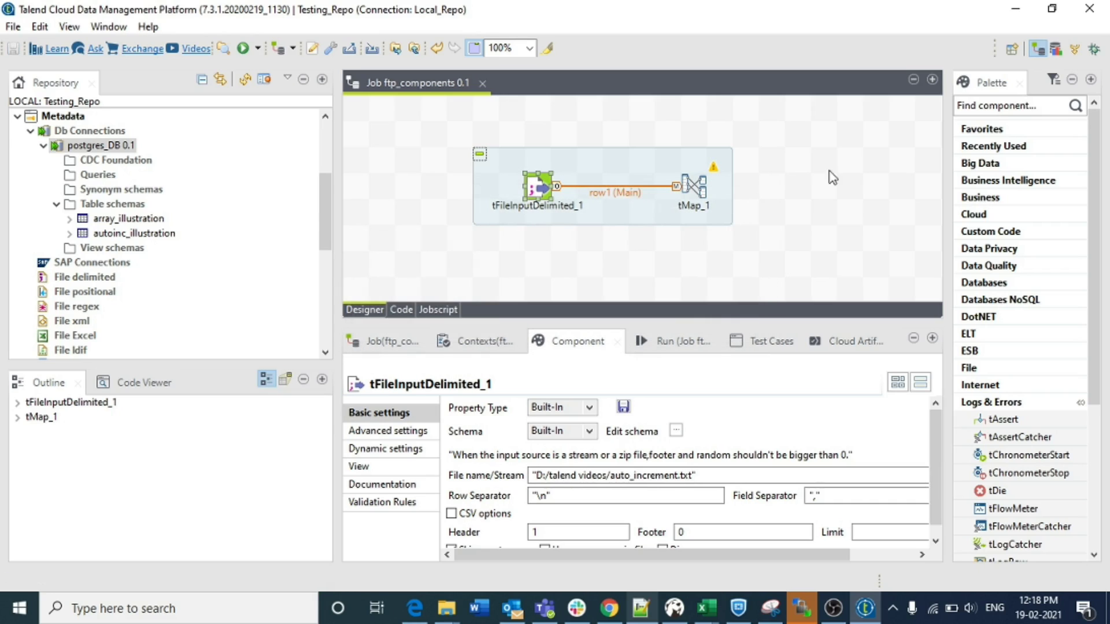
- Add the autoinc_illustration table schema to the job as a tDBInput(PostgreSQL) and a tDBOutput(PostgreSQL) component
left_click(112, 233)
left_click_drag(112, 233, 903, 143)
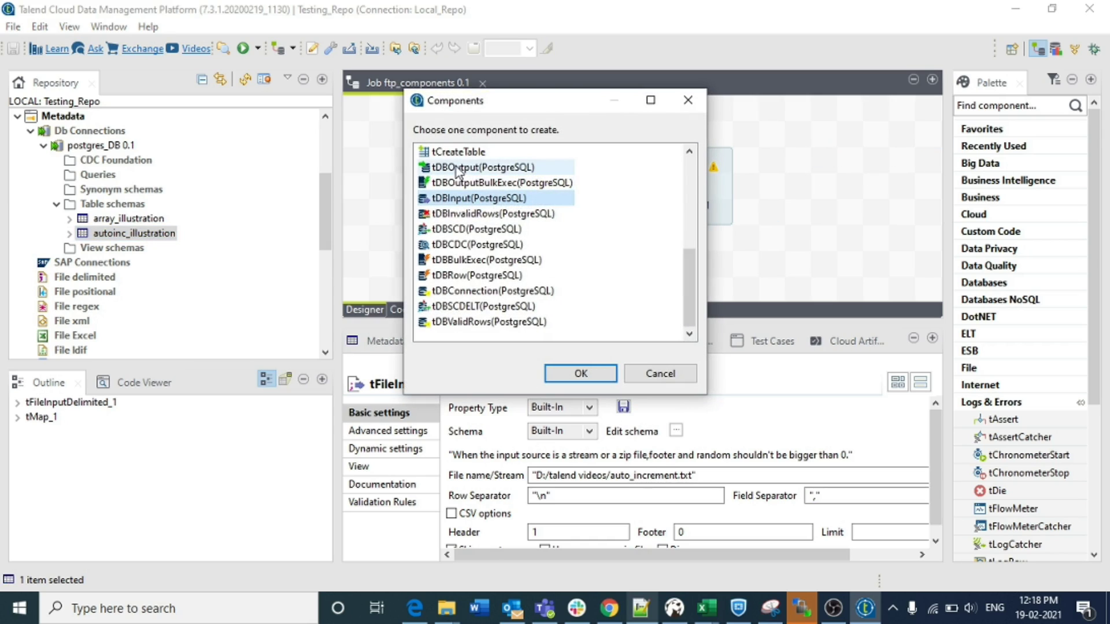
double_click(467, 200)
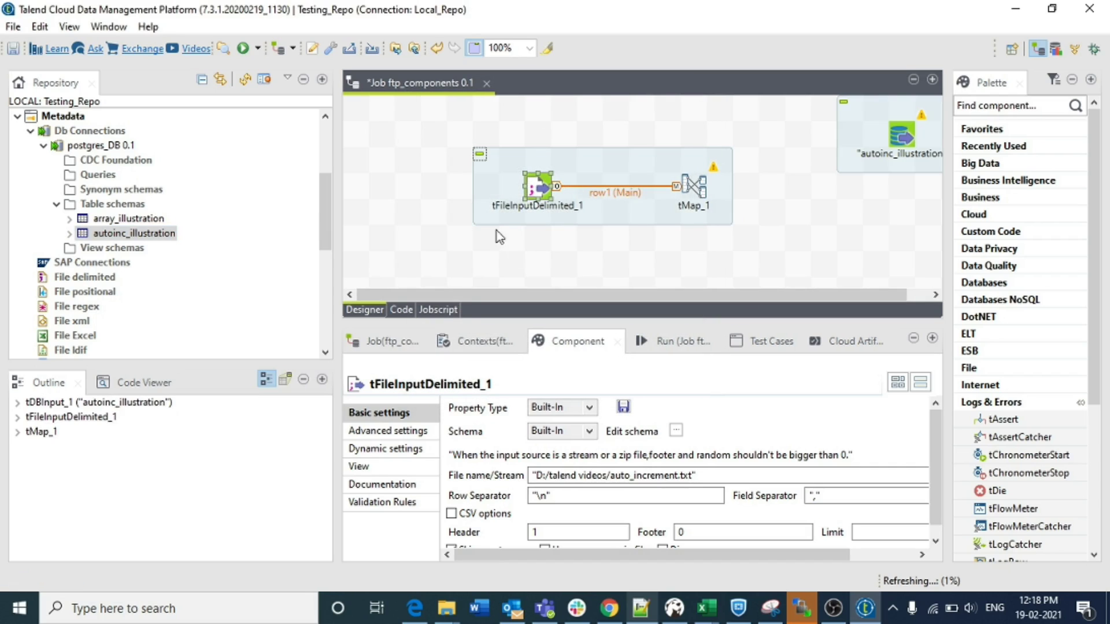
left_click_drag(97, 233, 852, 211)
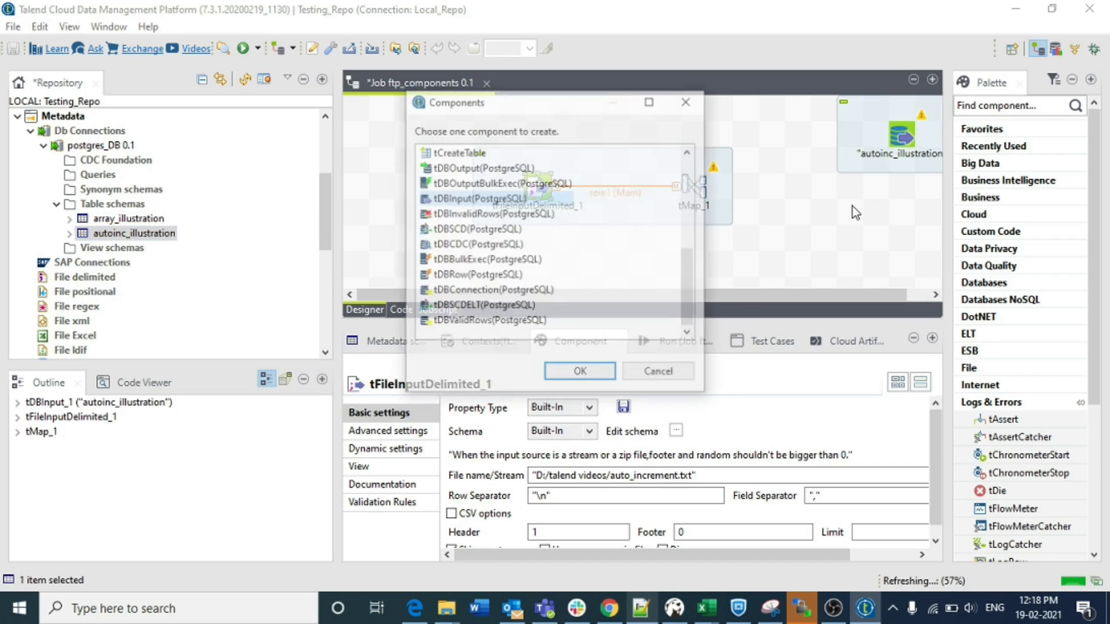
double_click(455, 167)
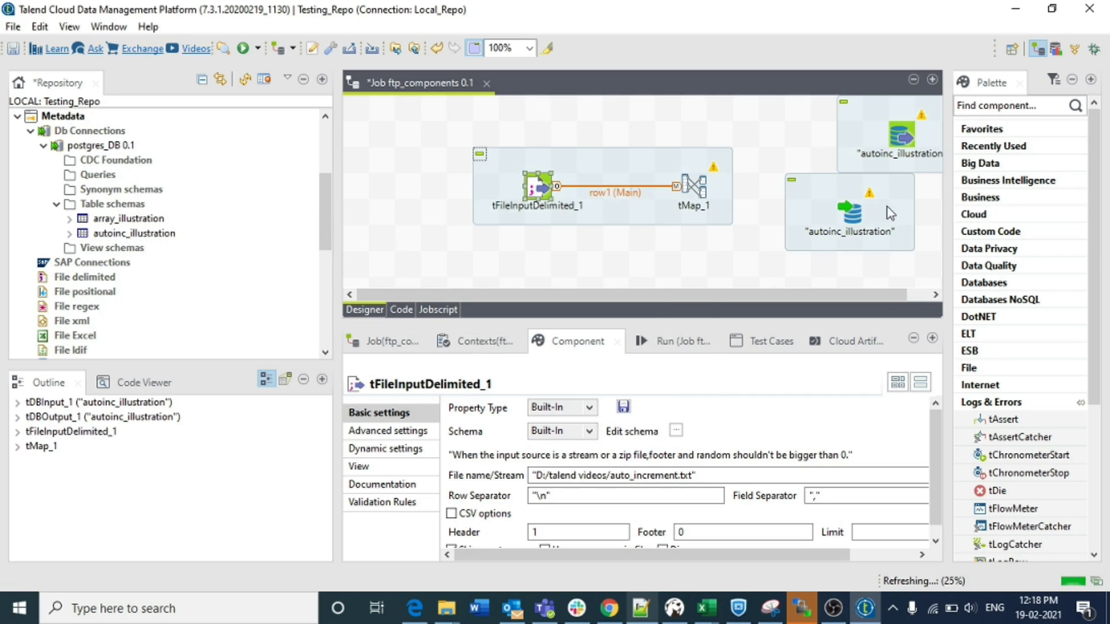
- Place the autoinc_illustration database input above tMap_1 and connect it to tMap_1 with a Main row
left_click(908, 139)
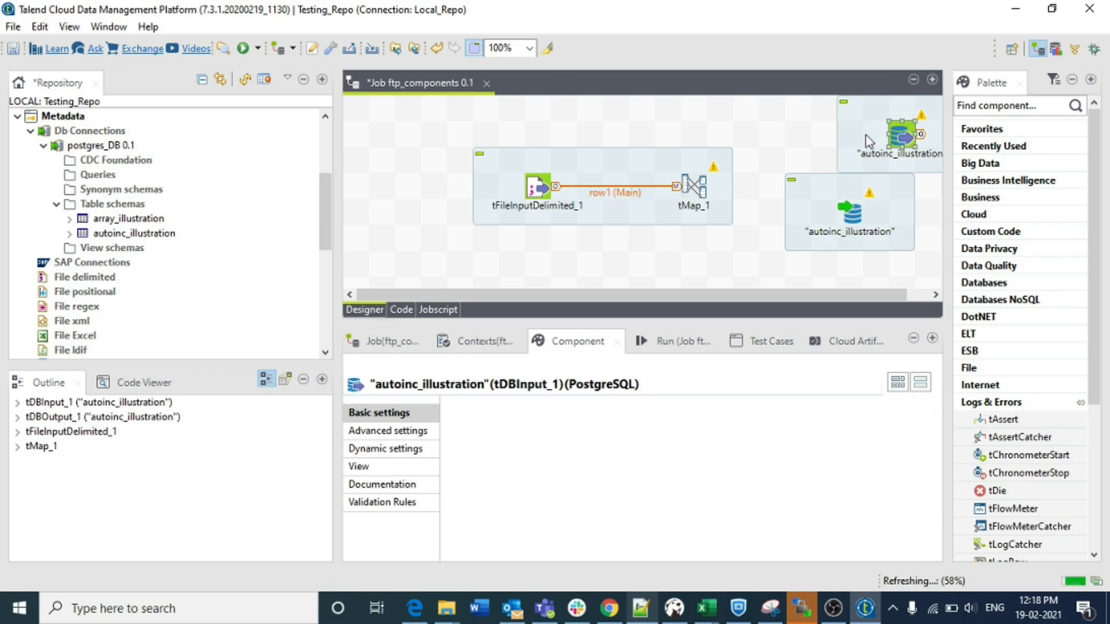
left_click_drag(699, 108, 693, 110)
right_click(691, 108)
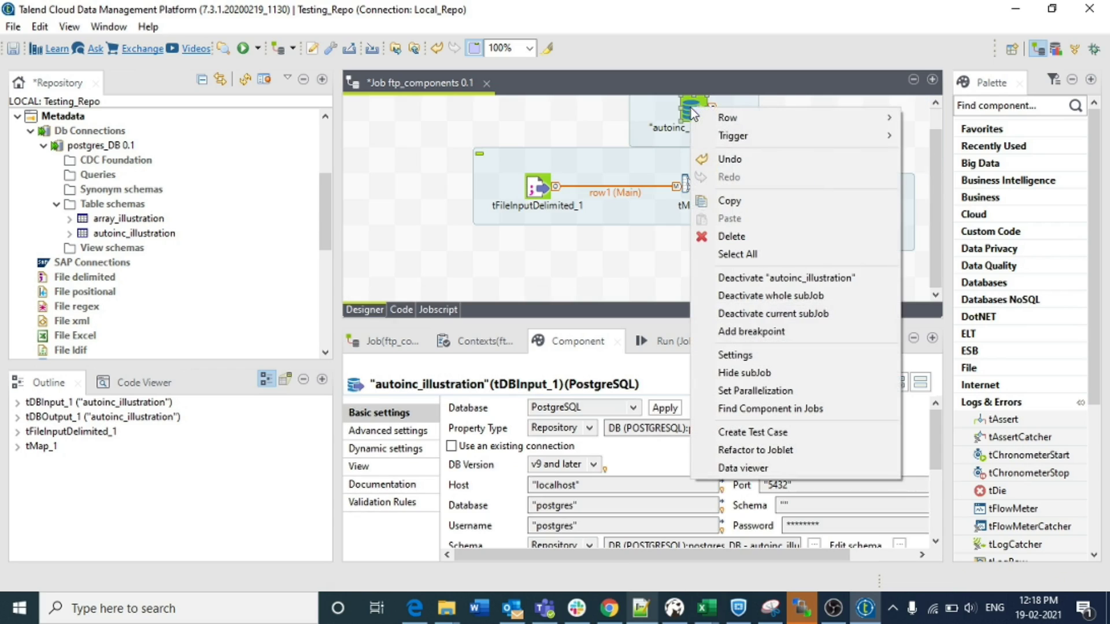
mouse_move(751, 117)
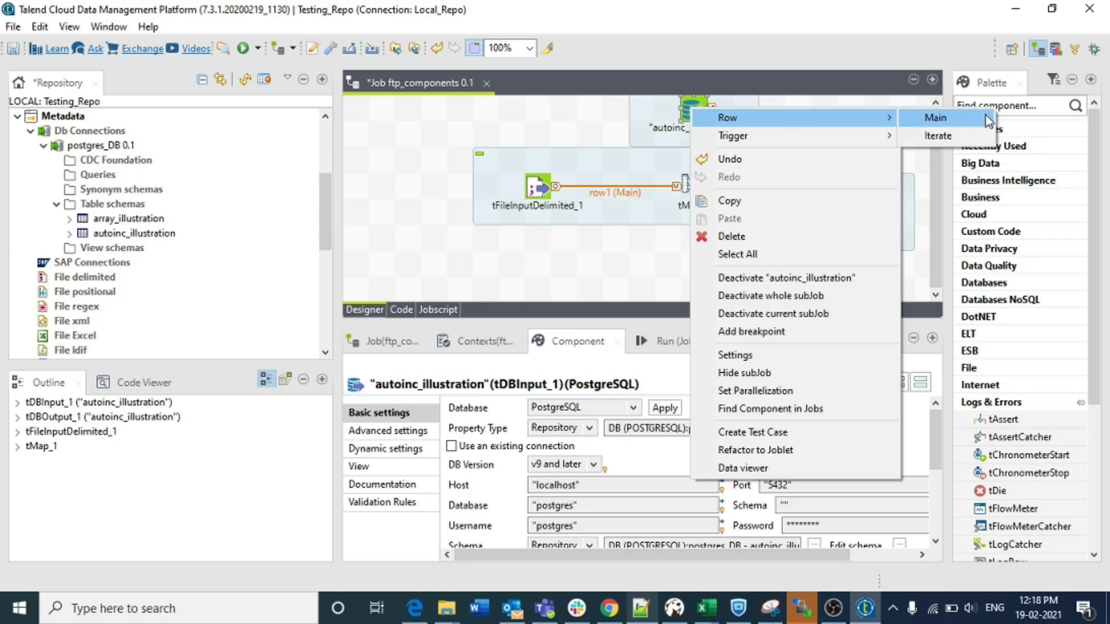
left_click(986, 117)
left_click(694, 185)
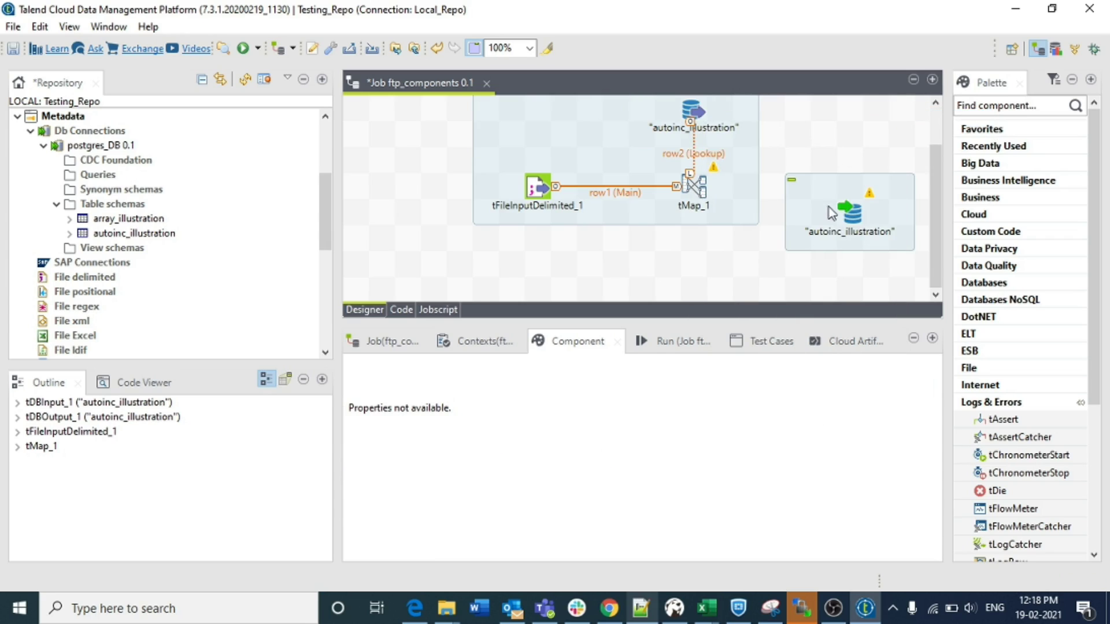
- Align the autoinc_illustration output with tMap_1 and connect them through a new output named insert_update, taking the target component's schema
left_click_drag(849, 215, 848, 184)
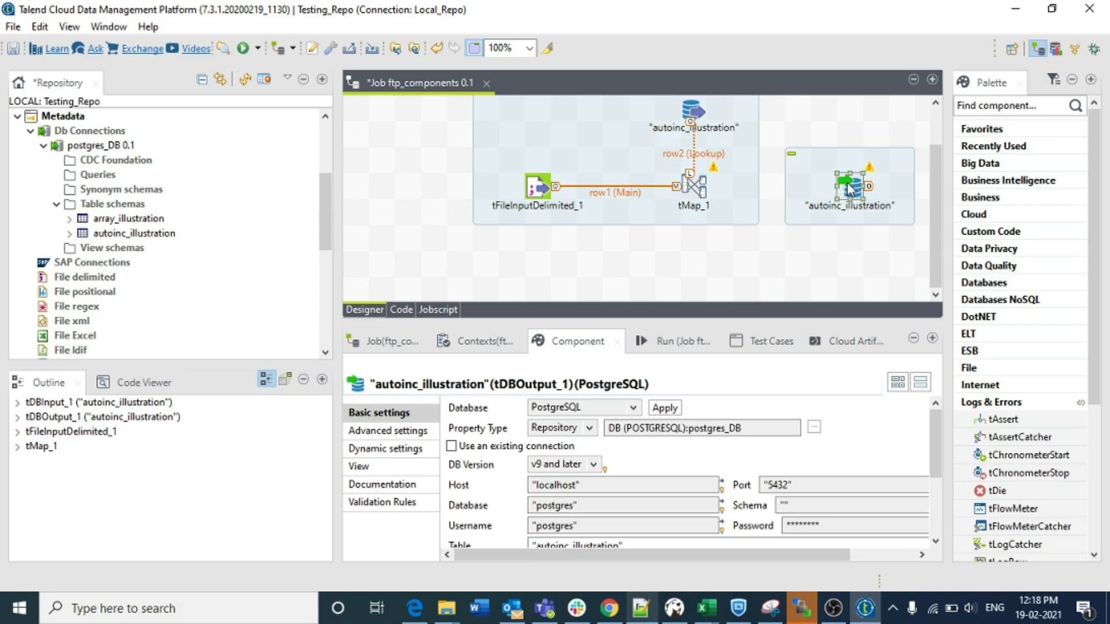
left_click(696, 188)
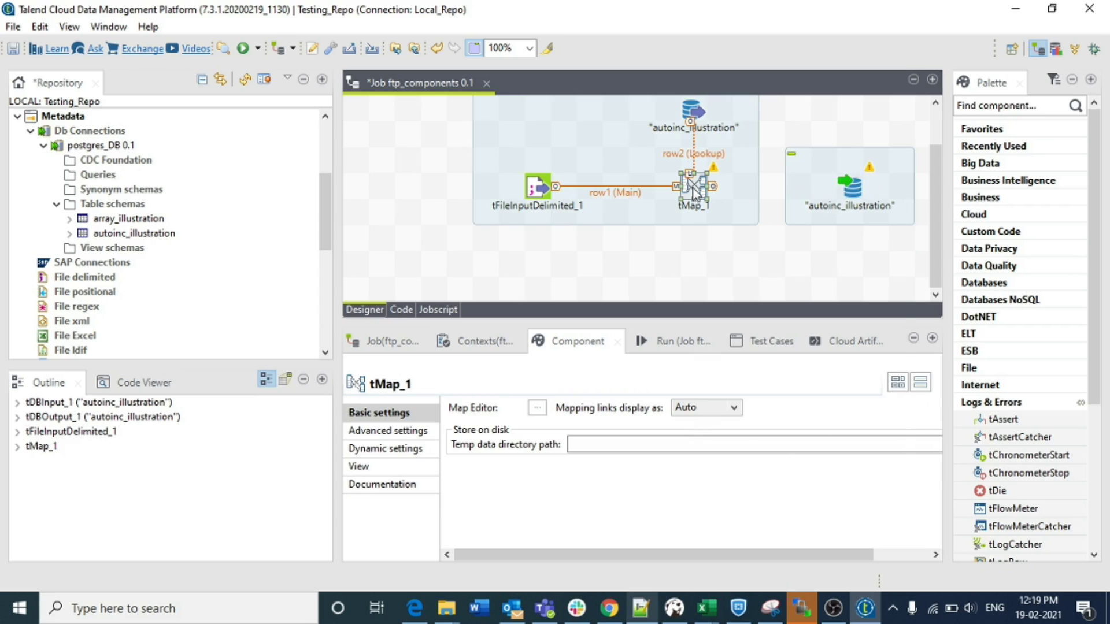
right_click(697, 191)
mouse_move(878, 198)
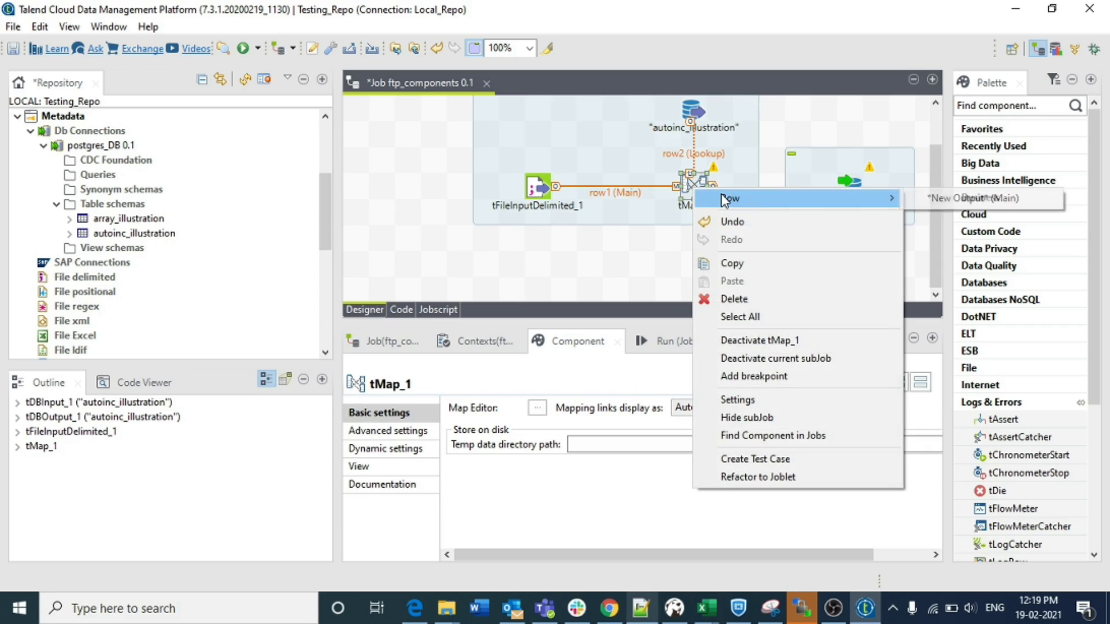
left_click(927, 200)
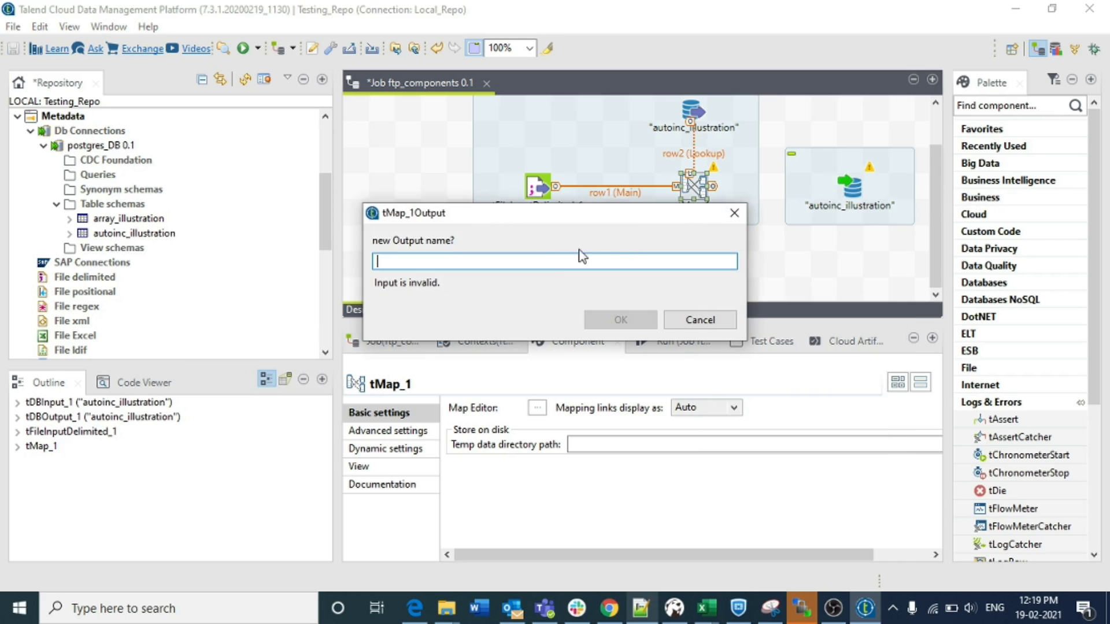
type("insert")
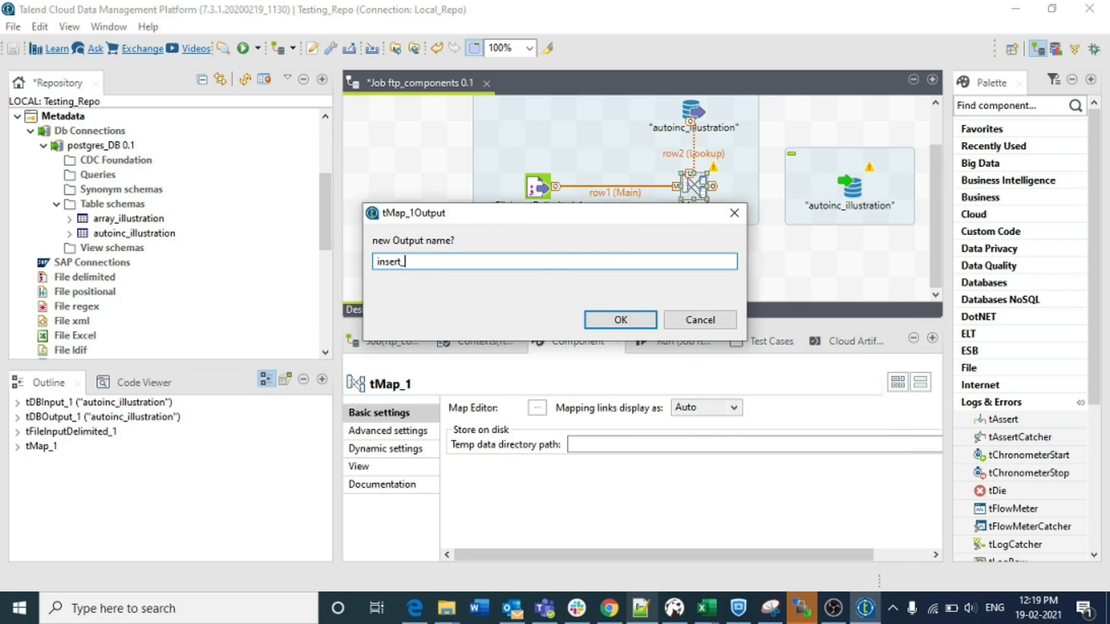
type("_update")
key("Return")
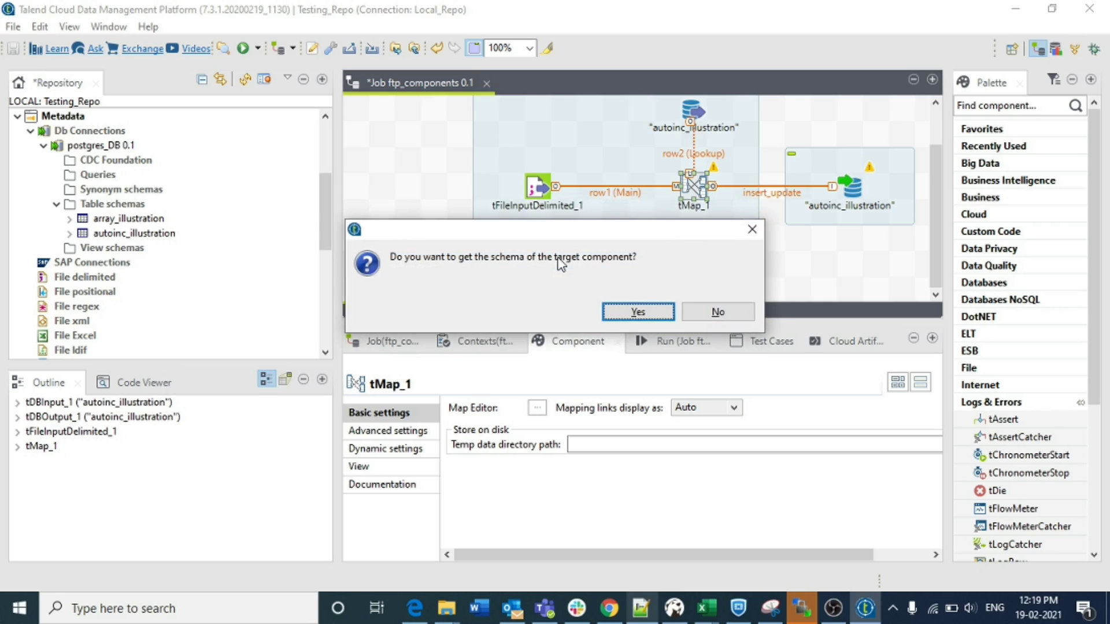
left_click(630, 314)
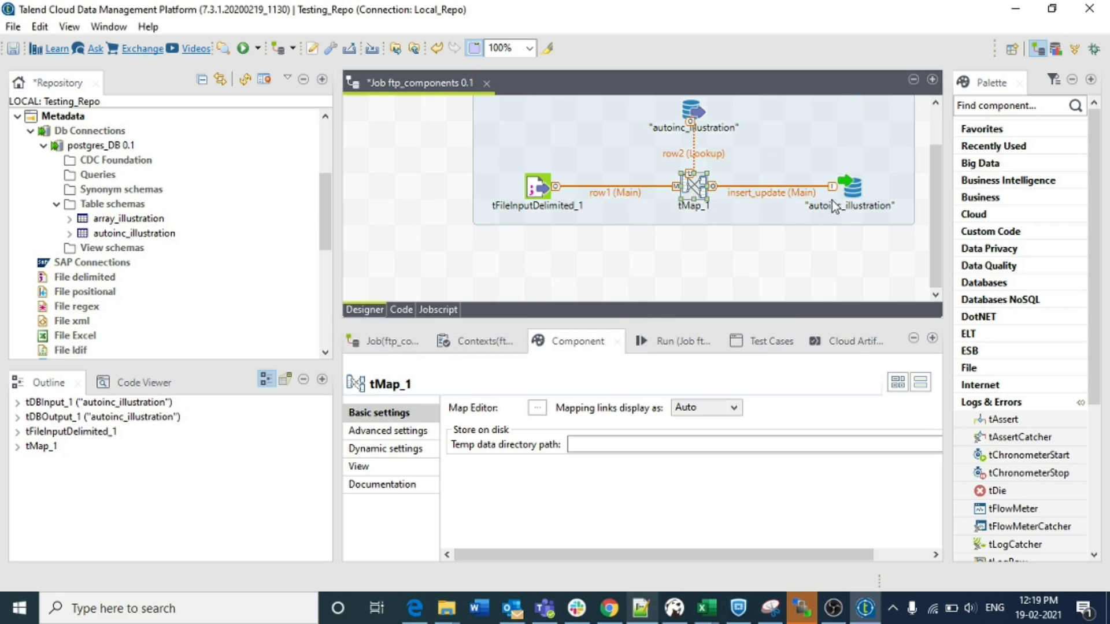
- In the tMap_1 editor, join row2's sid to row1.sid and set row2's Join Model to Inner Join
left_click(853, 191)
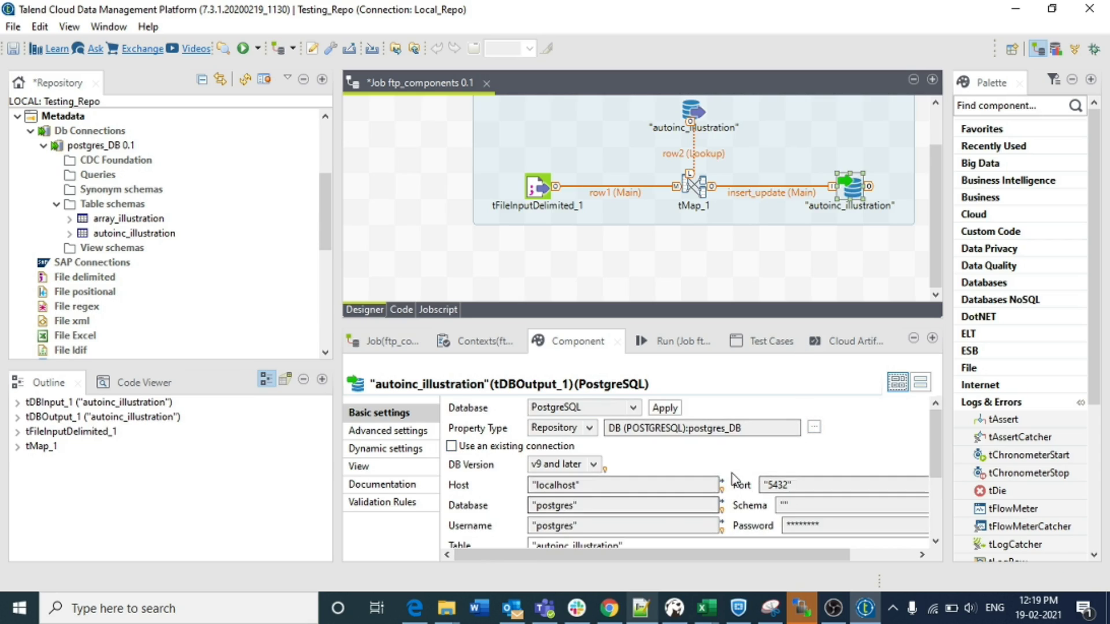
left_click(692, 187)
double_click(689, 184)
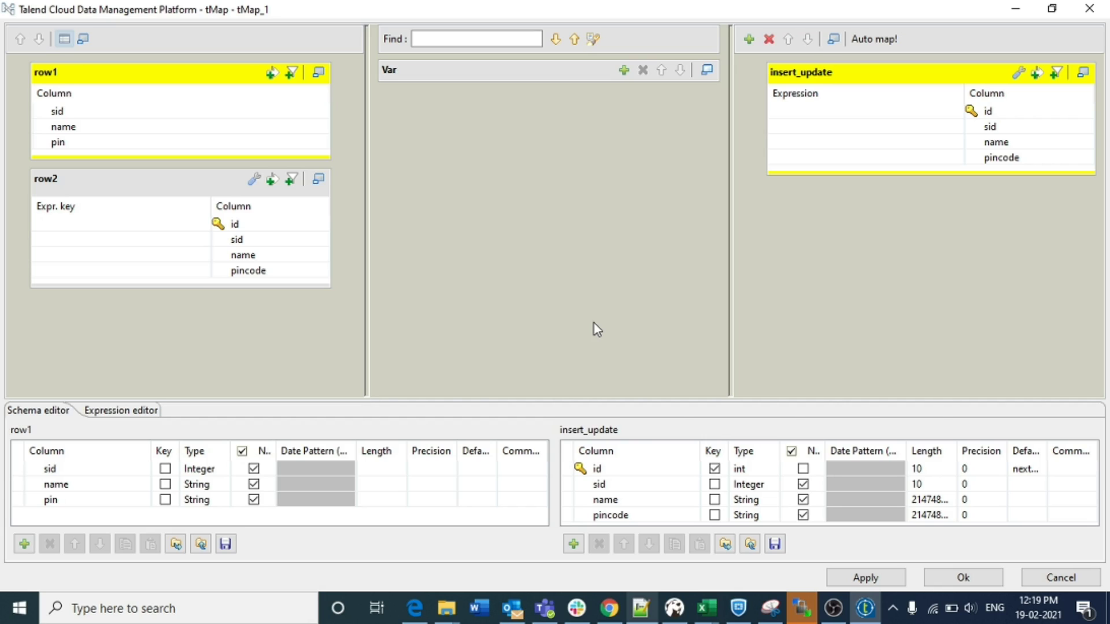
left_click(173, 113)
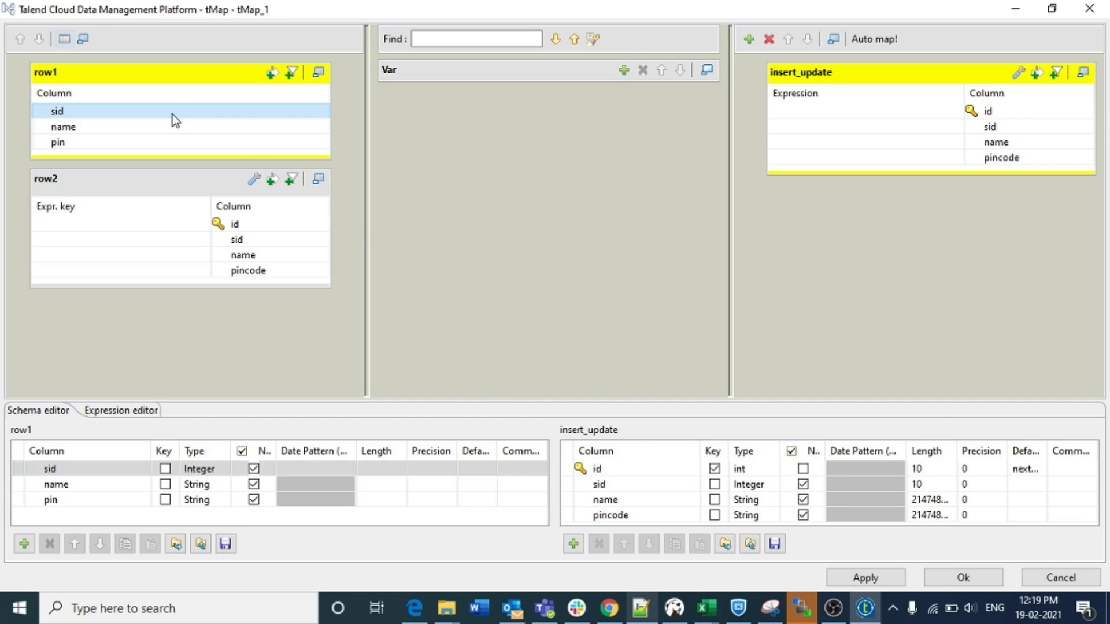
left_click_drag(172, 115, 115, 237)
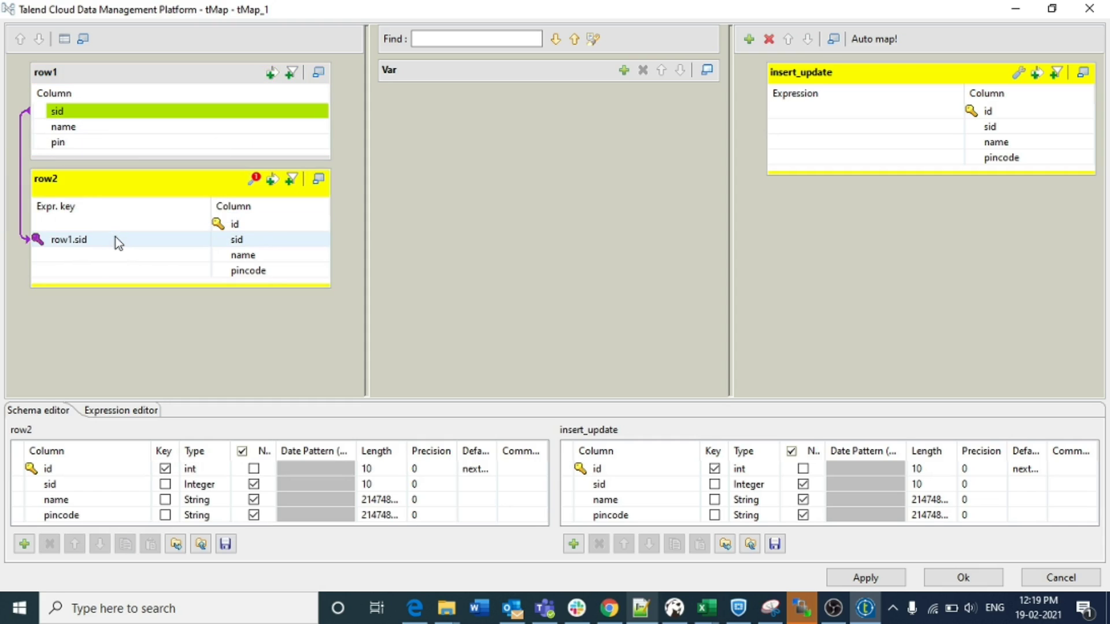
left_click(254, 182)
left_click(260, 255)
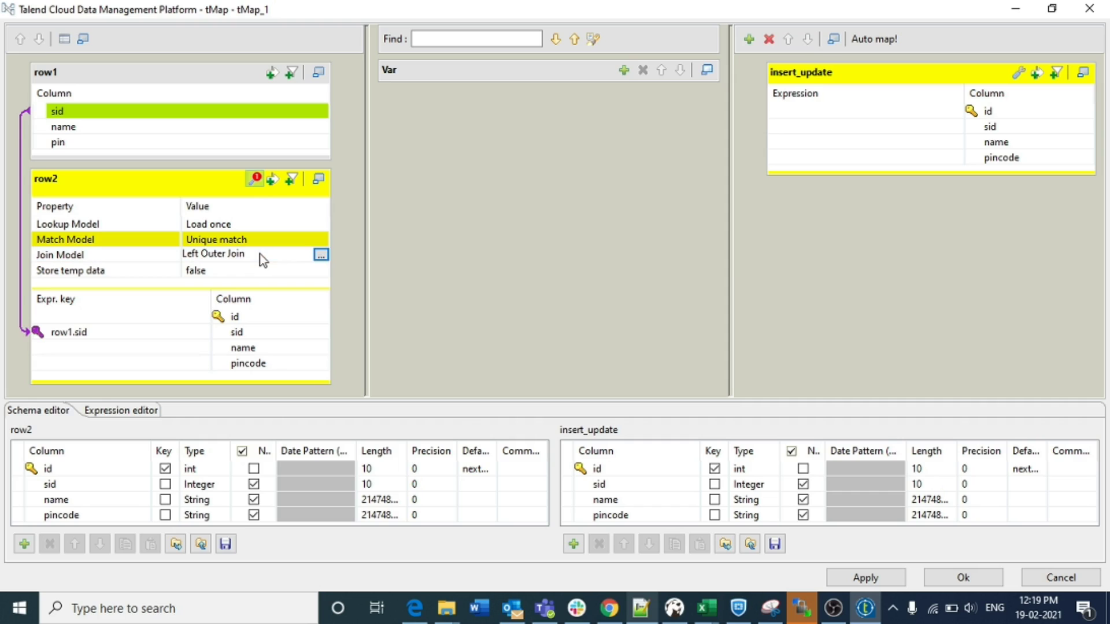
left_click(321, 255)
double_click(498, 247)
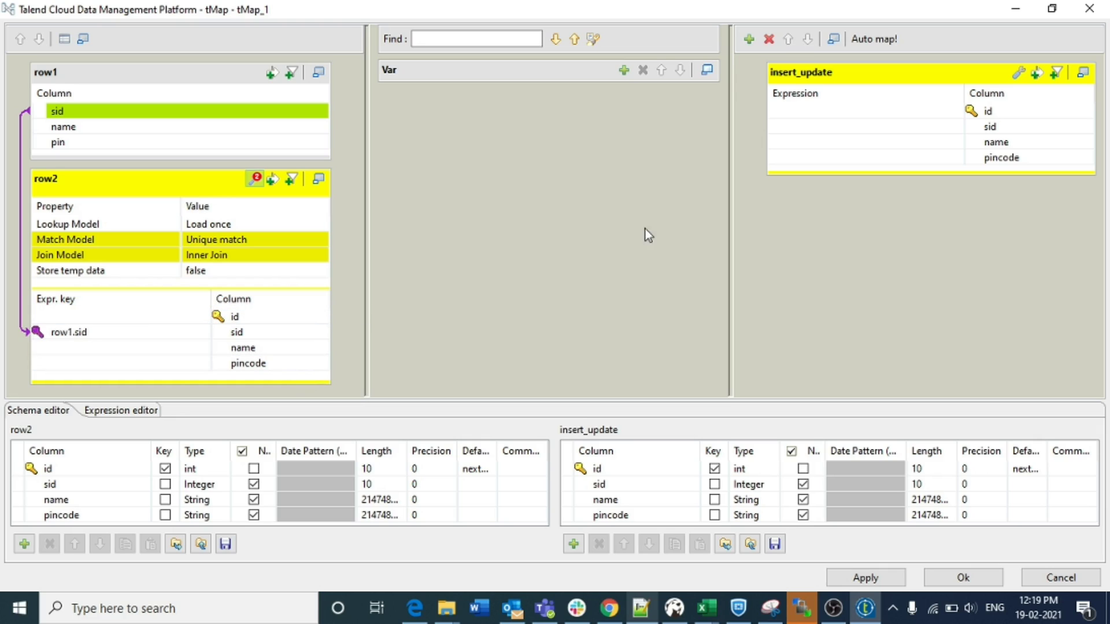
- Remove the id column from the insert_update output schema
left_click(1010, 110)
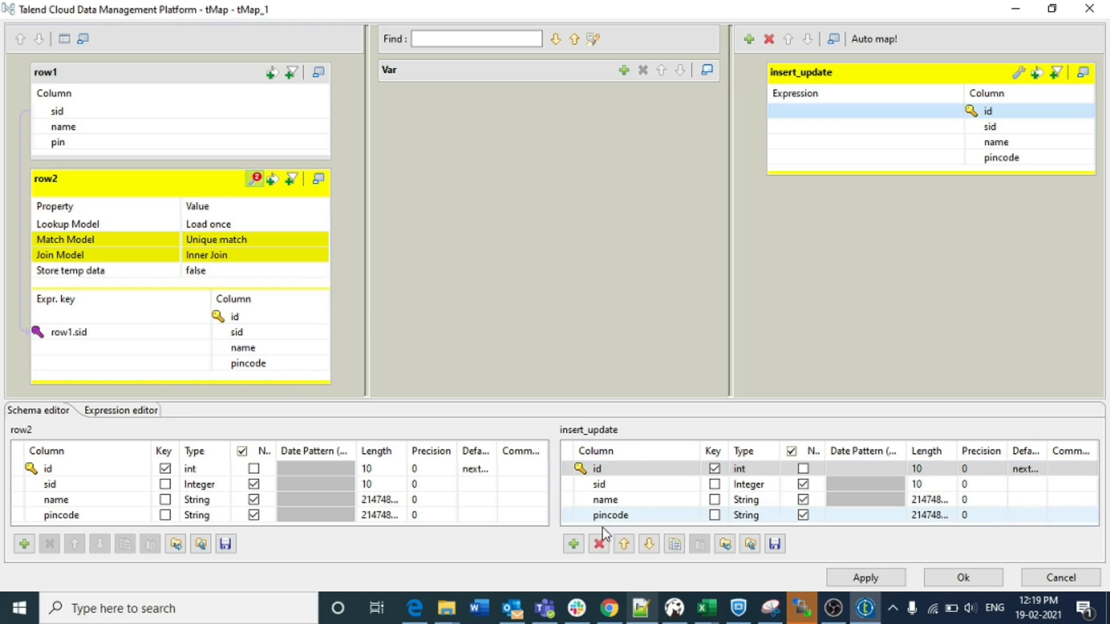
left_click(599, 543)
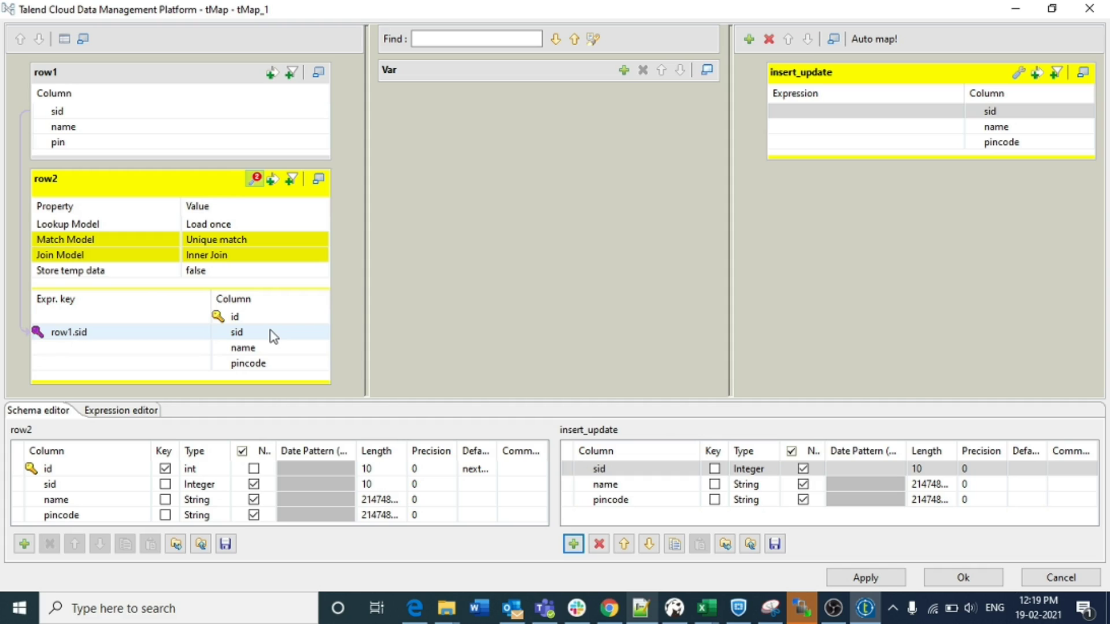
left_click_drag(273, 337, 831, 109)
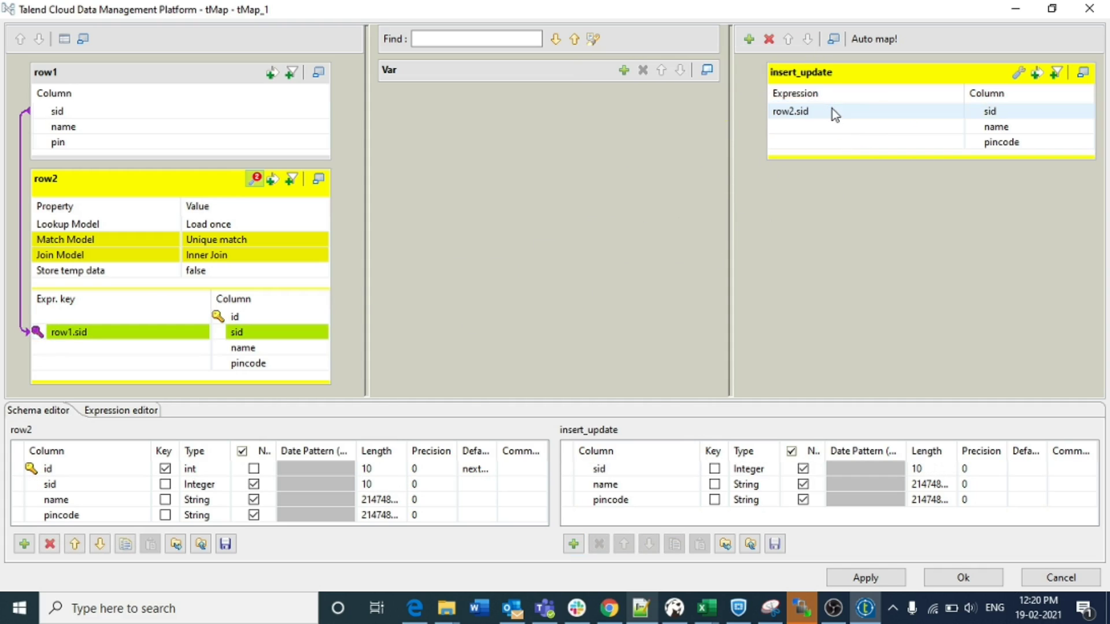
left_click(831, 109)
key("Delete")
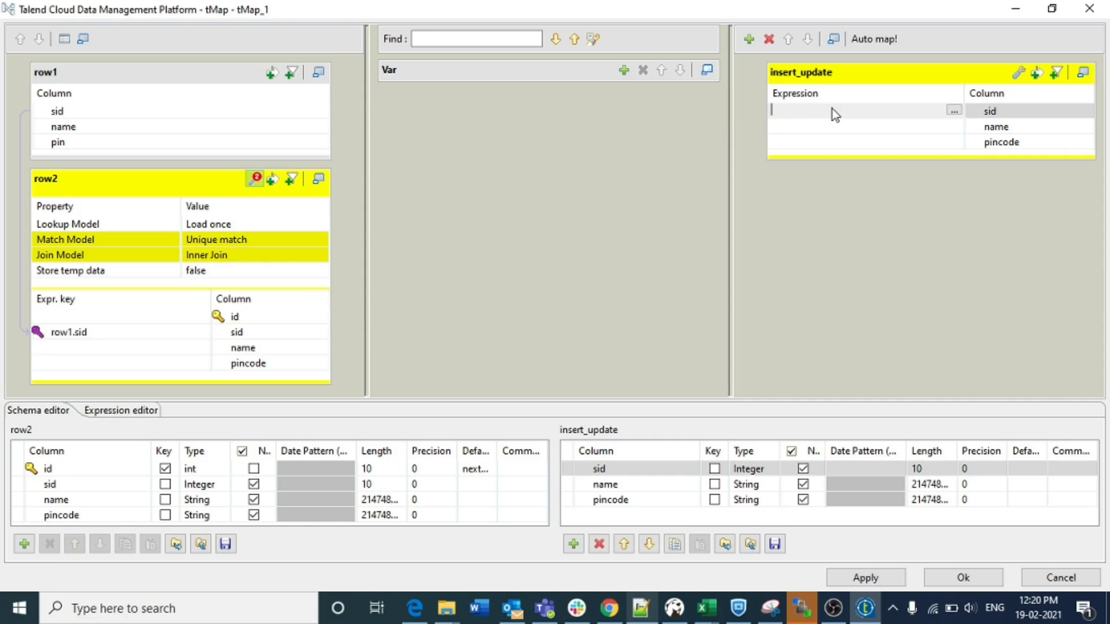
- Map row1's sid, name and pin to insert_update's sid, name and pincode, and apply the mapping with changes propagated
left_click_drag(231, 116, 811, 115)
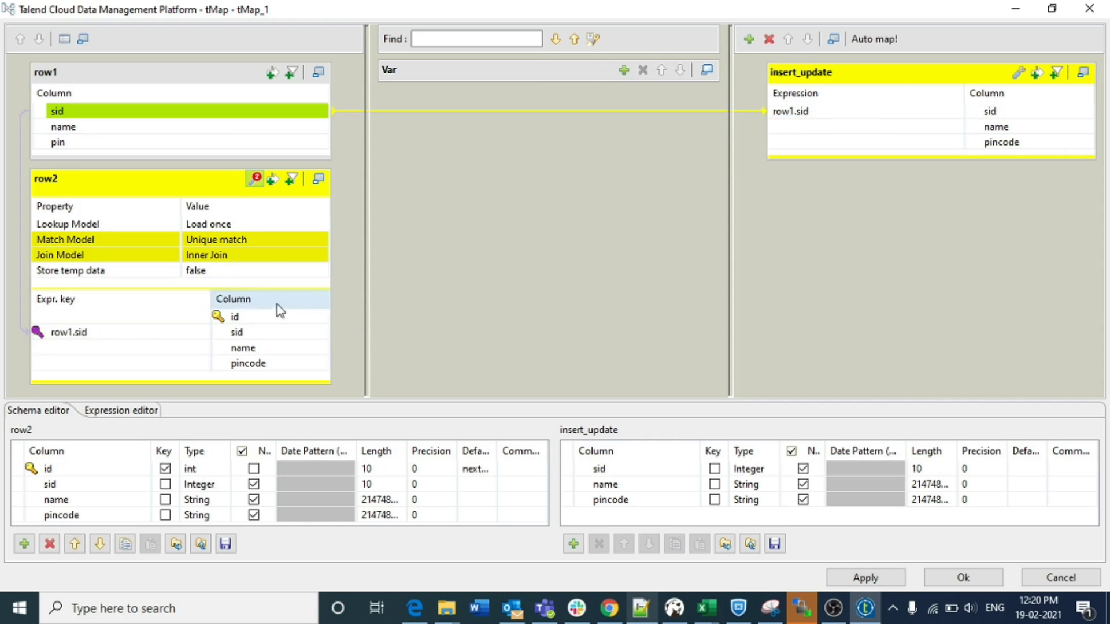
left_click_drag(235, 129, 848, 133)
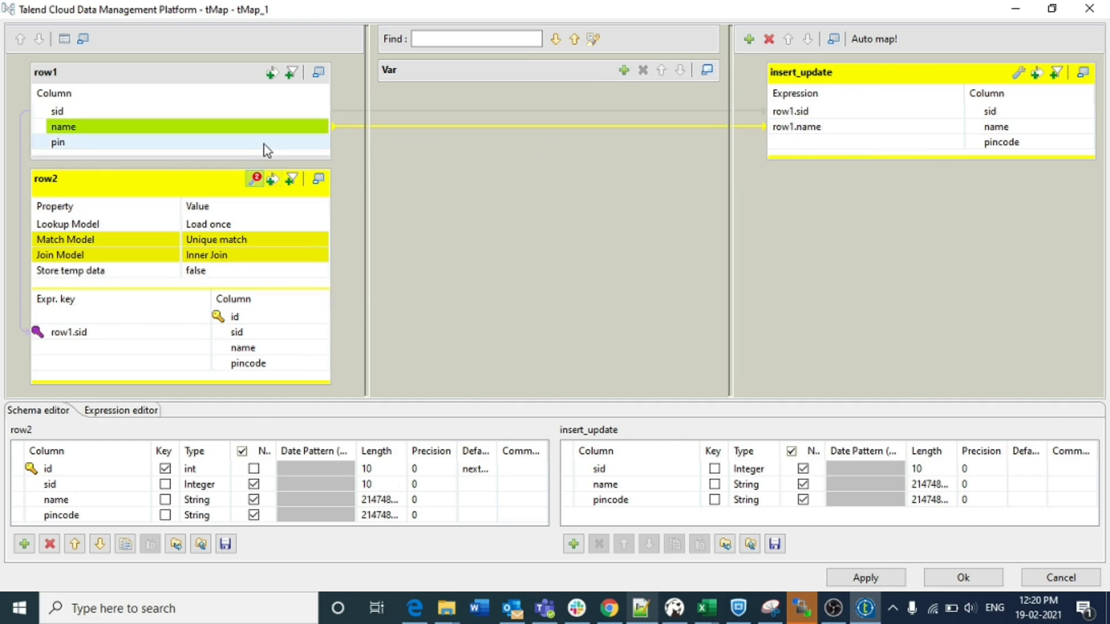
left_click_drag(262, 144, 817, 147)
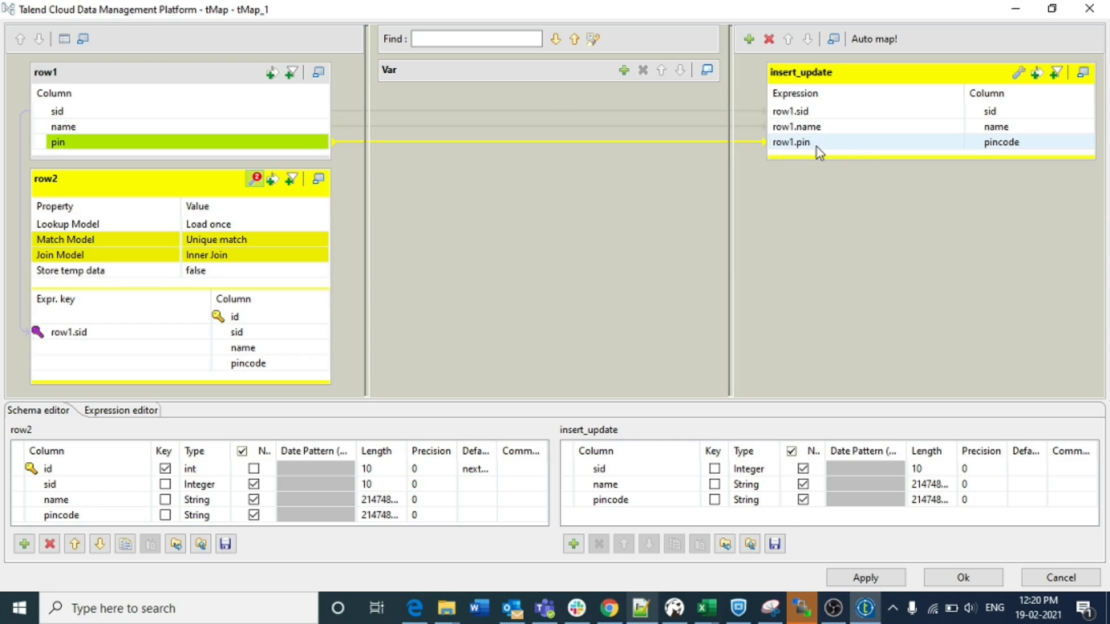
left_click(986, 111)
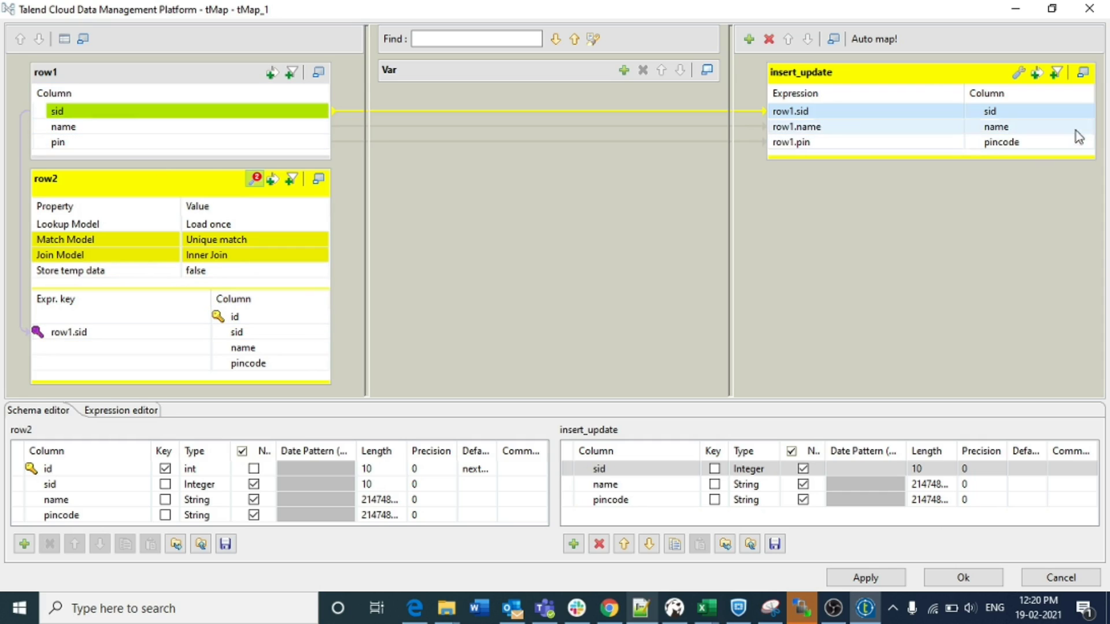
left_click(865, 578)
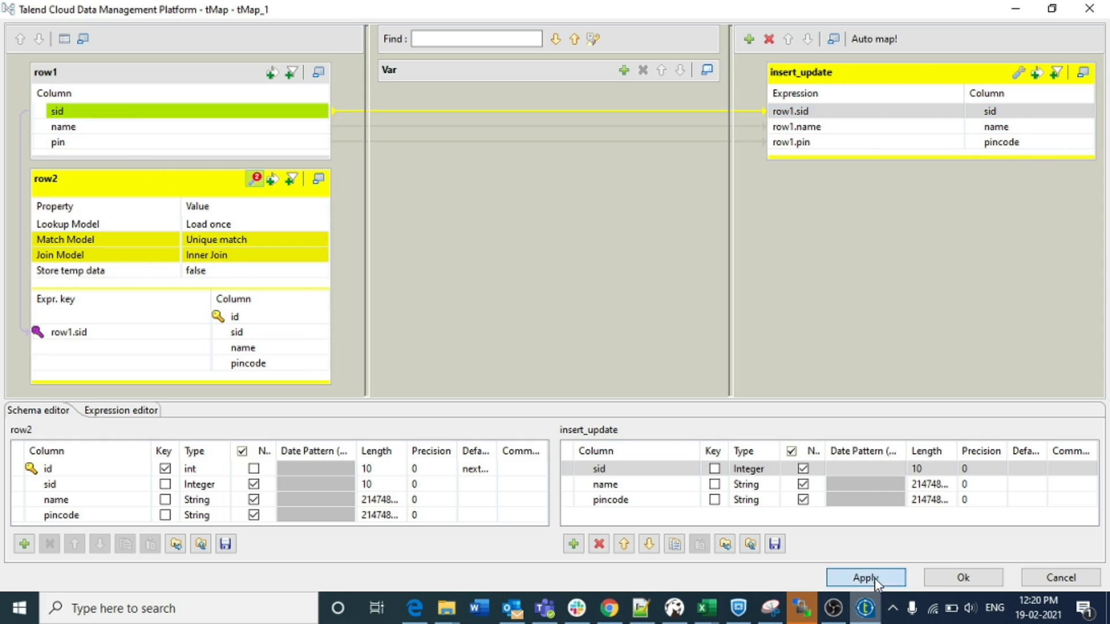
left_click(957, 583)
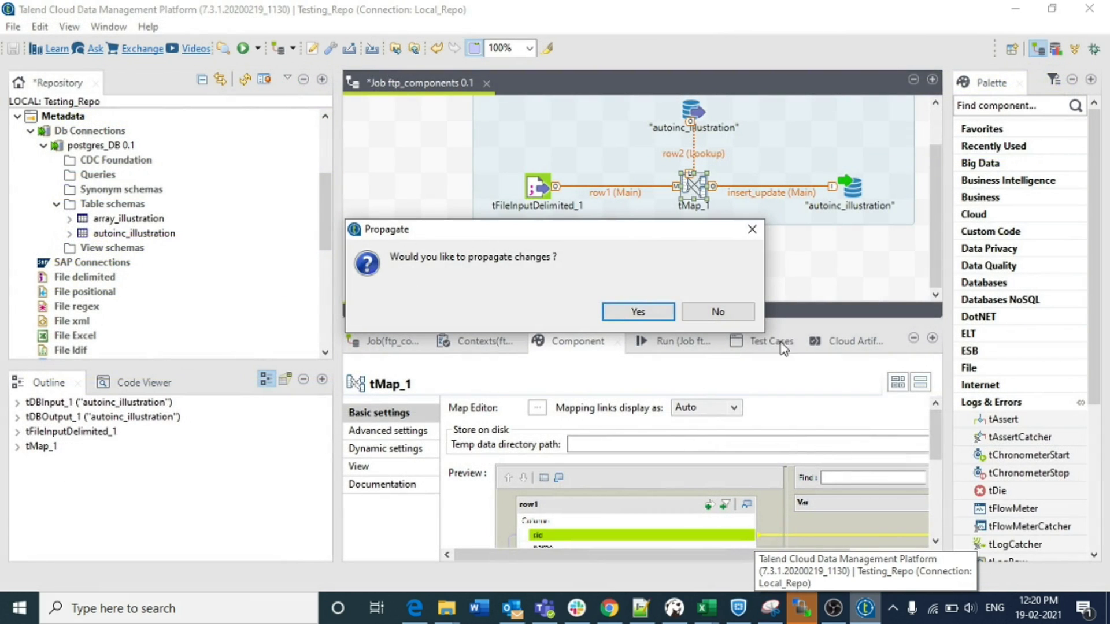
left_click(640, 311)
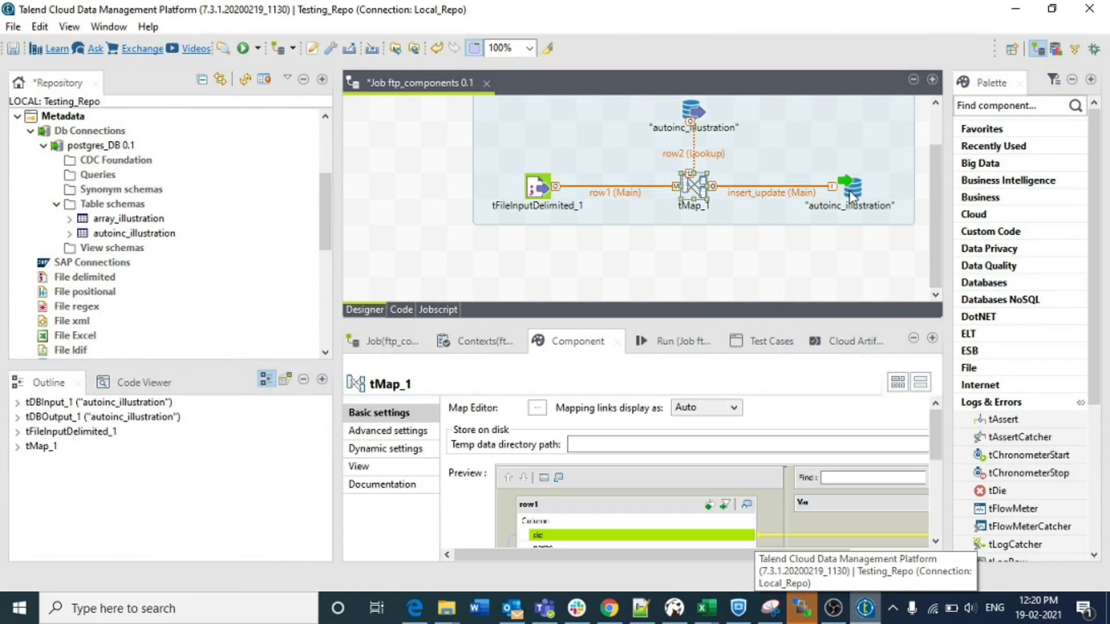
- Set the autoinc_illustration output's action on data to Insert or update and synchronize its columns
left_click(850, 196)
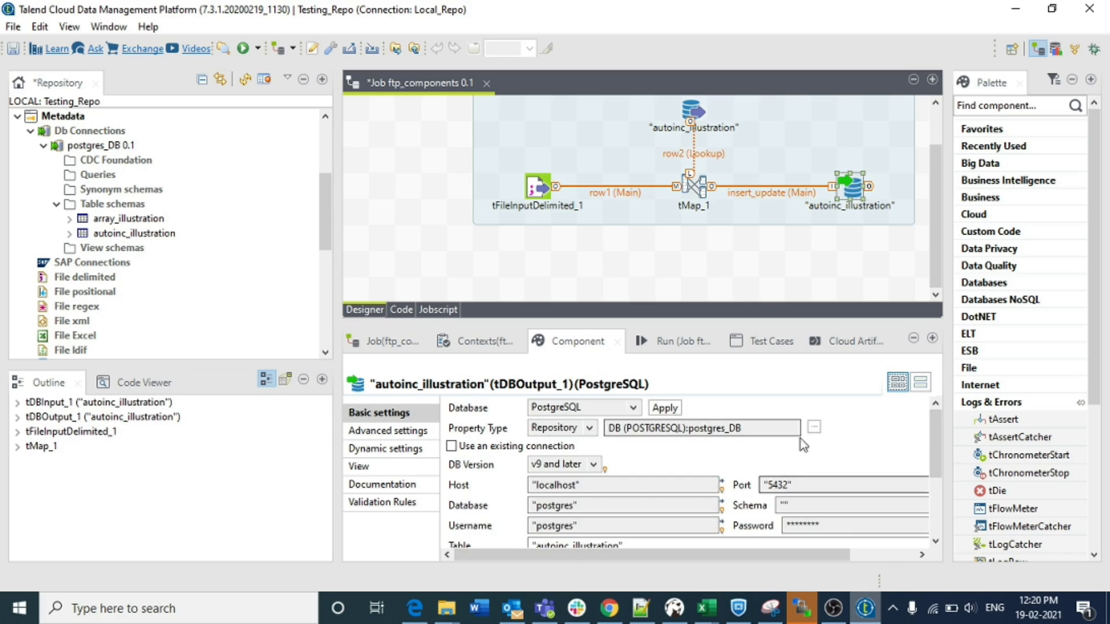
left_click_drag(689, 321, 682, 243)
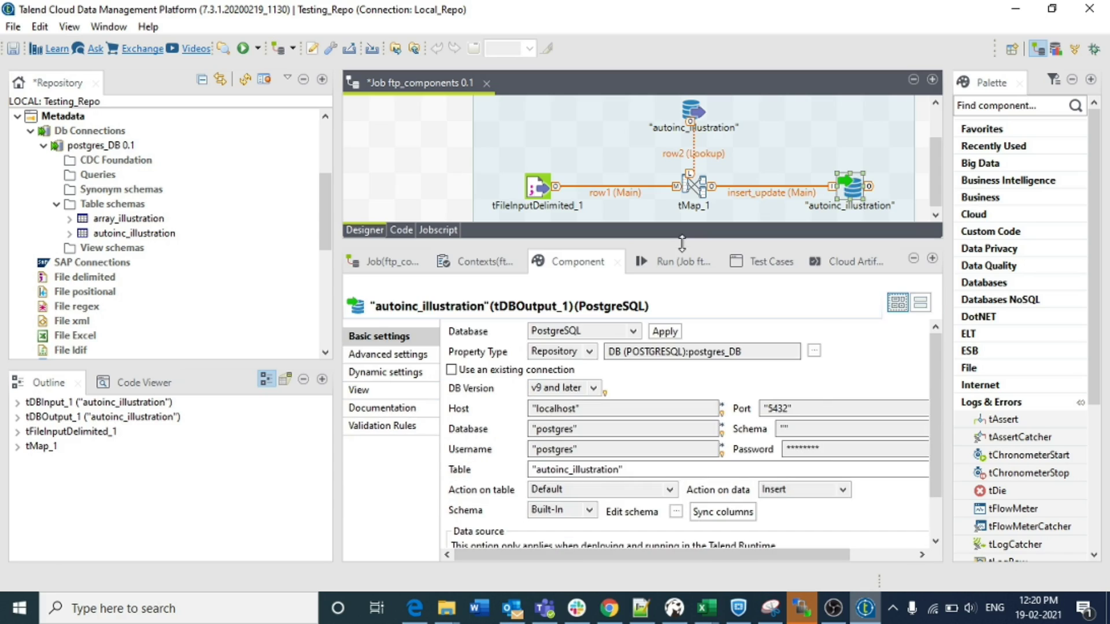
left_click(825, 489)
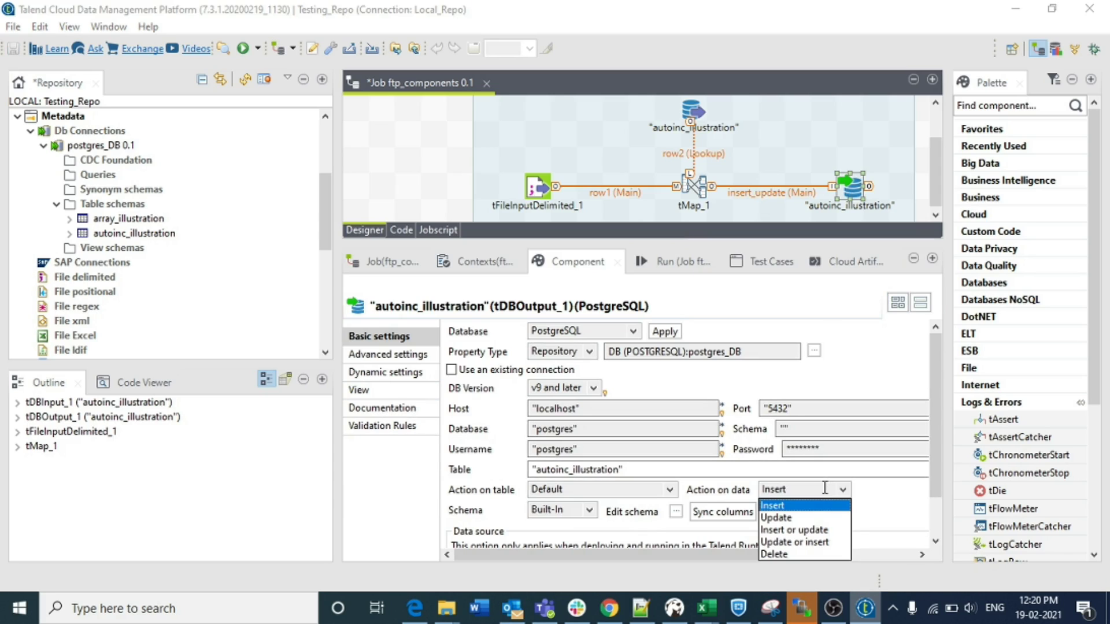
left_click(794, 530)
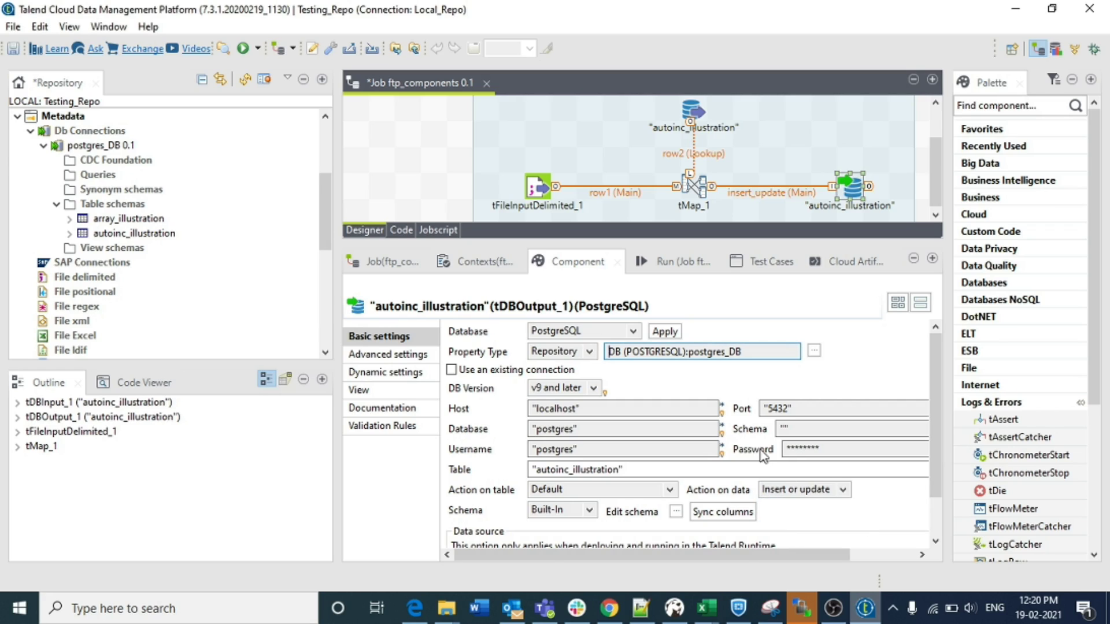
left_click(393, 359)
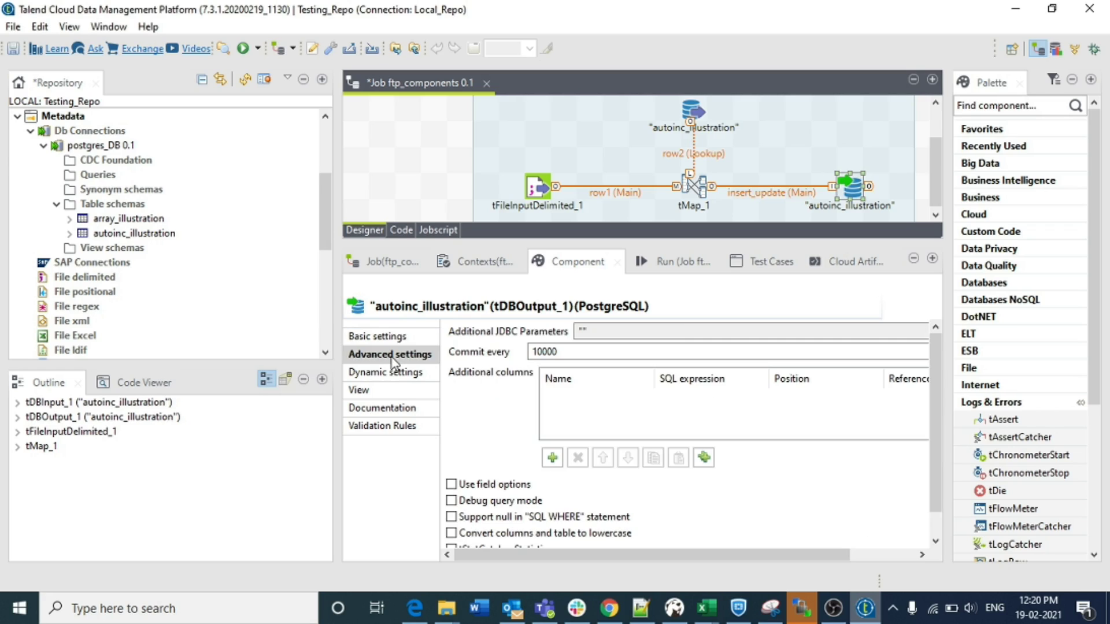
left_click(382, 337)
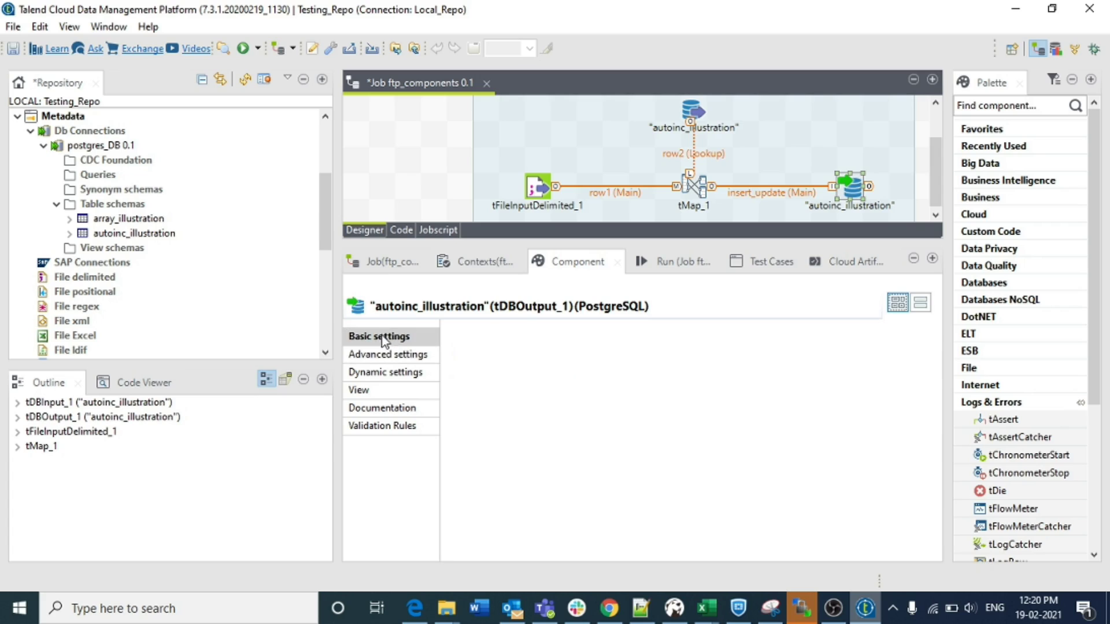
left_click(743, 517)
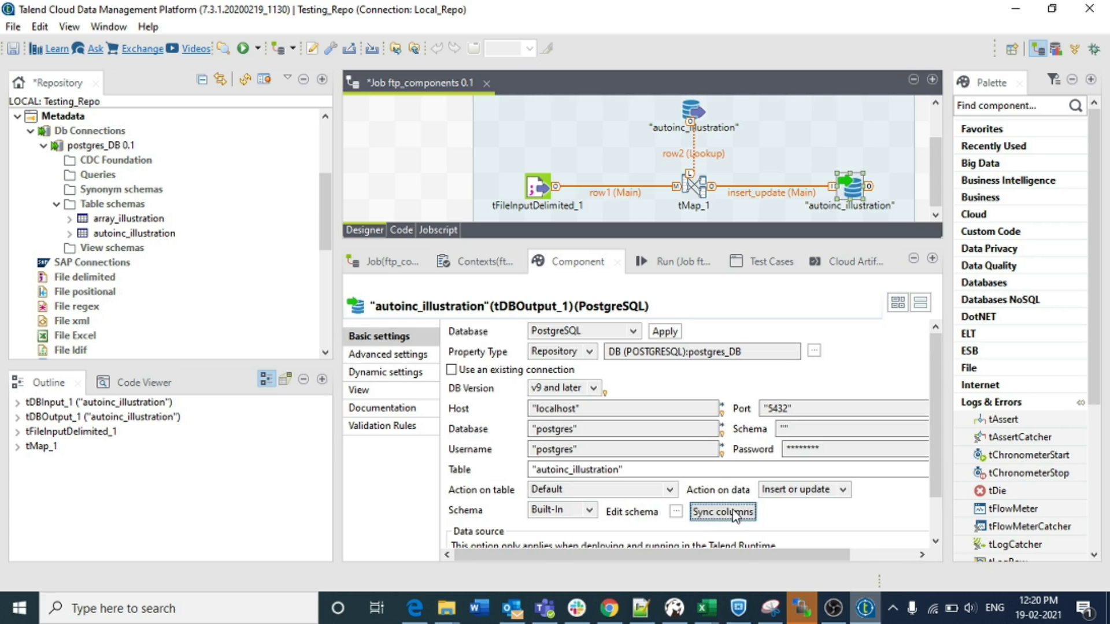
- Enable field options for the autoinc_illustration output and mark sid as the update key
left_click(403, 355)
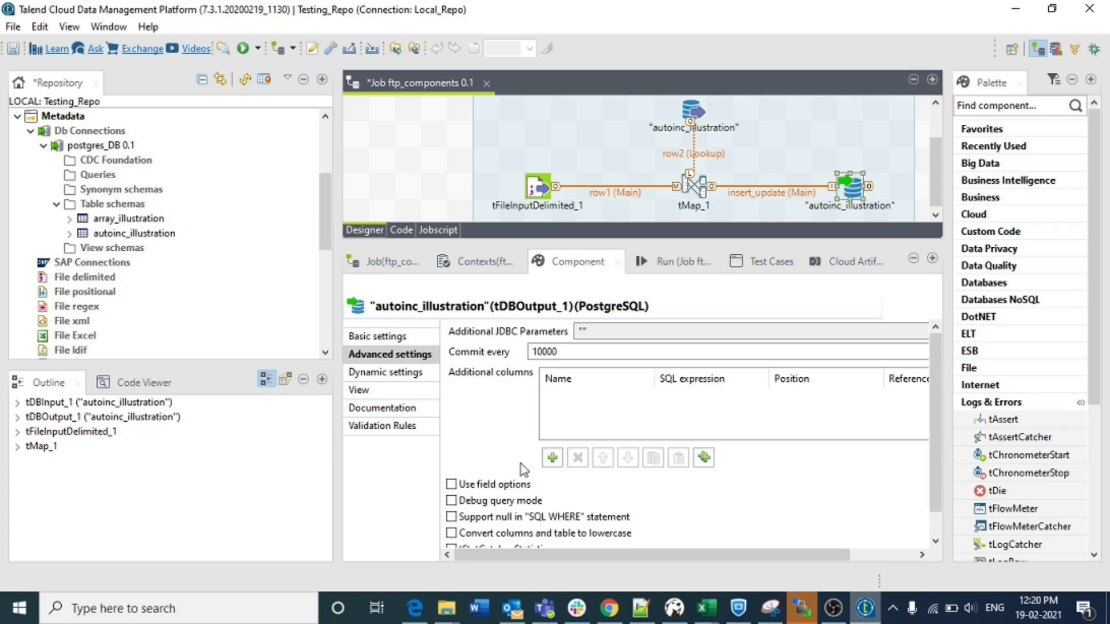
scroll(491, 437, "down", 1)
left_click(456, 458)
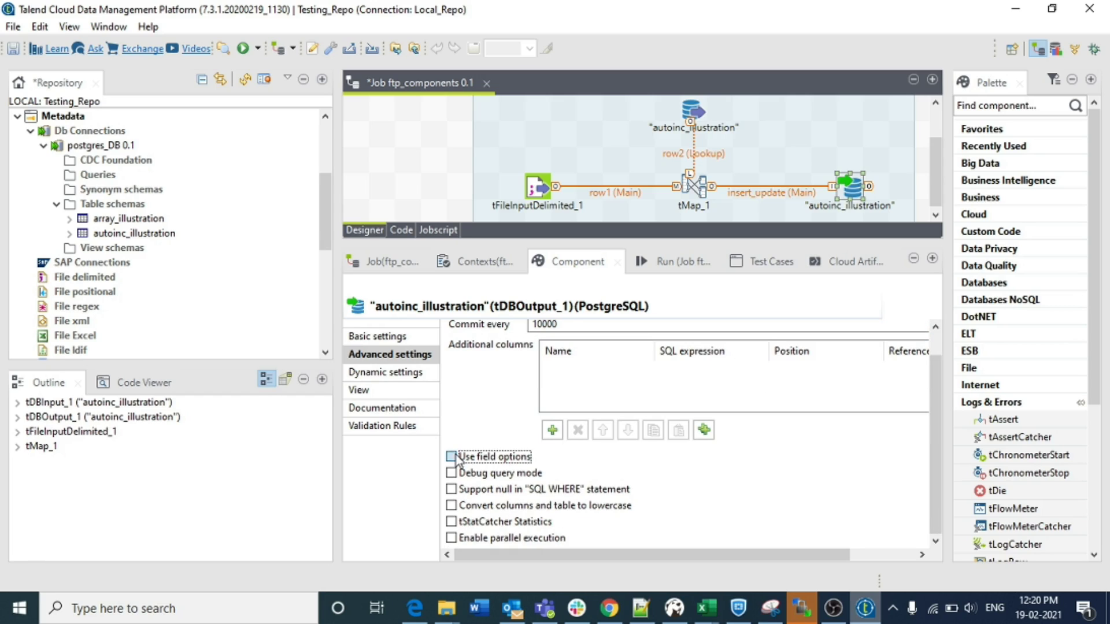
scroll(508, 414, "down", 3)
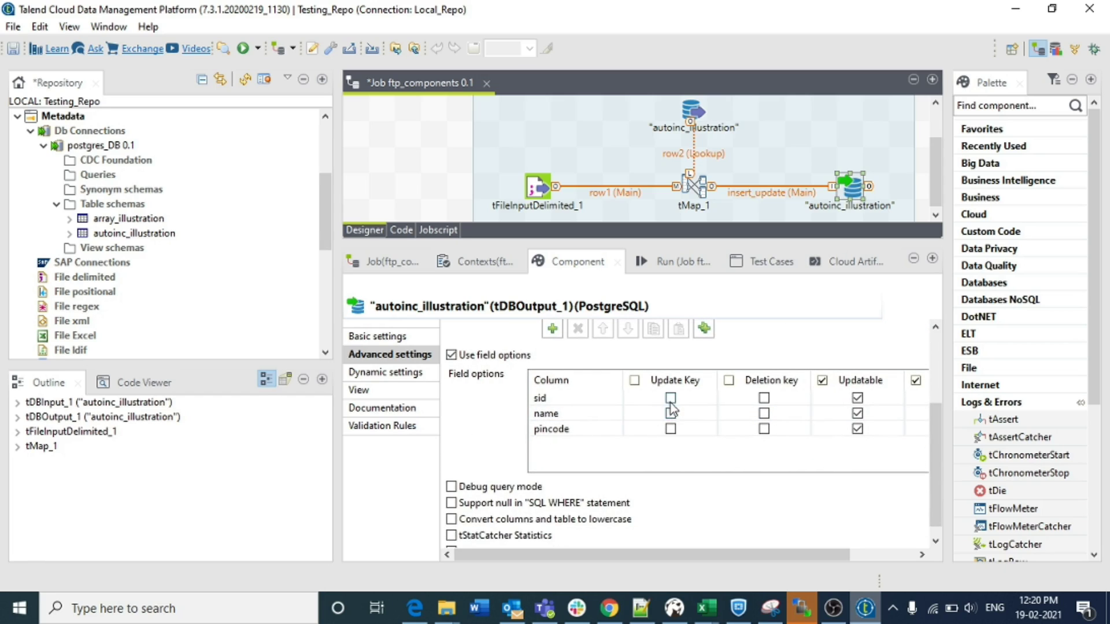
left_click(670, 399)
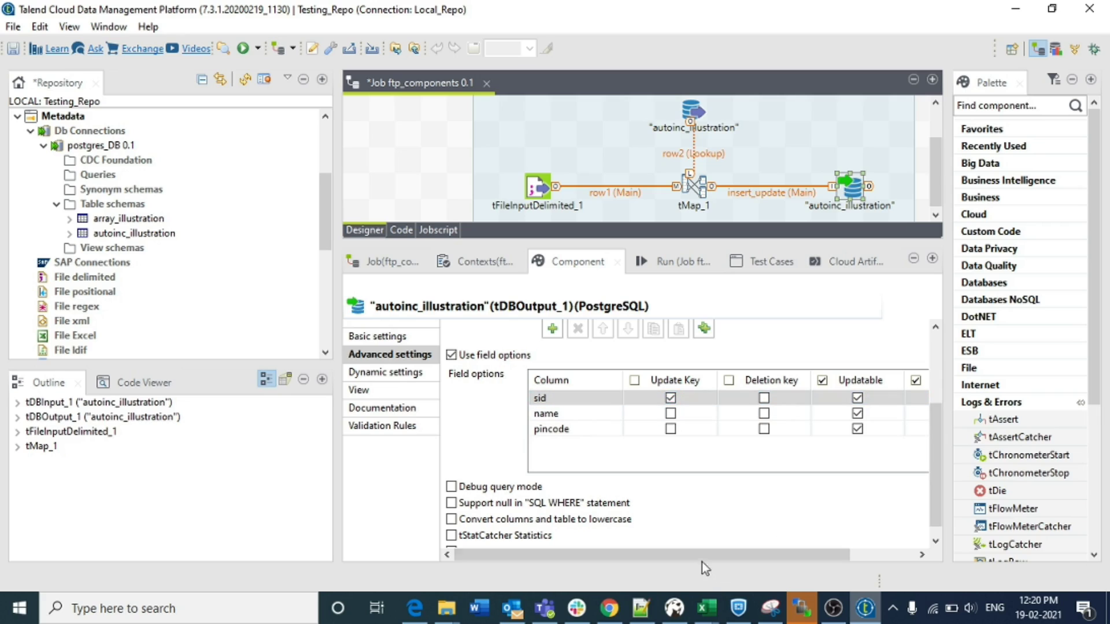
- Save the ftp_components job with its output settings and run it
left_click_drag(701, 560, 578, 546)
key("ctrl+s")
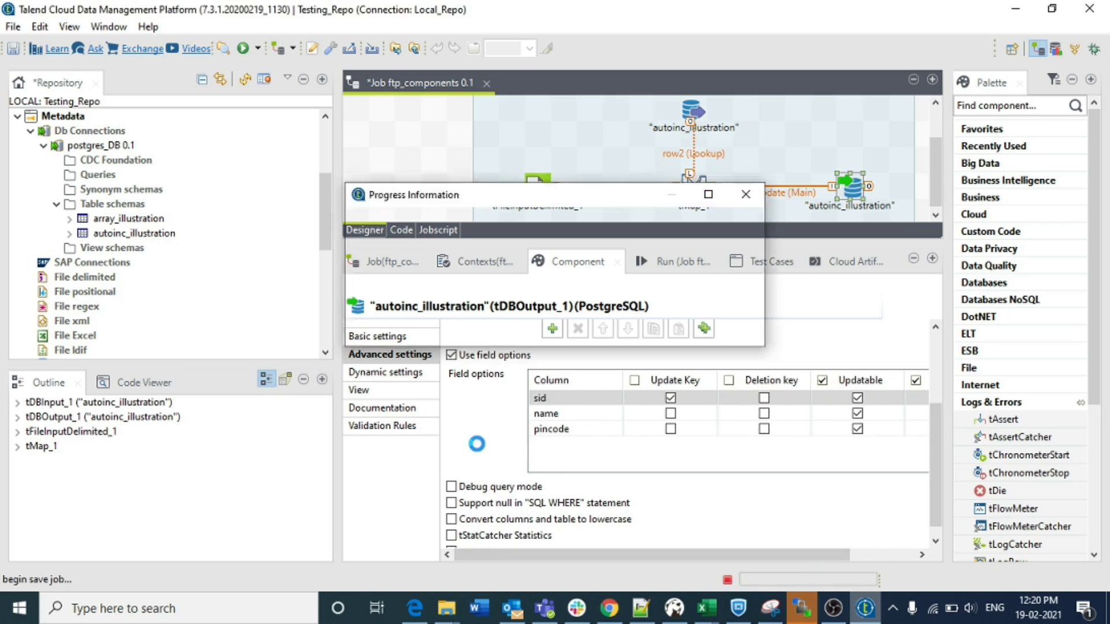
left_click(679, 269)
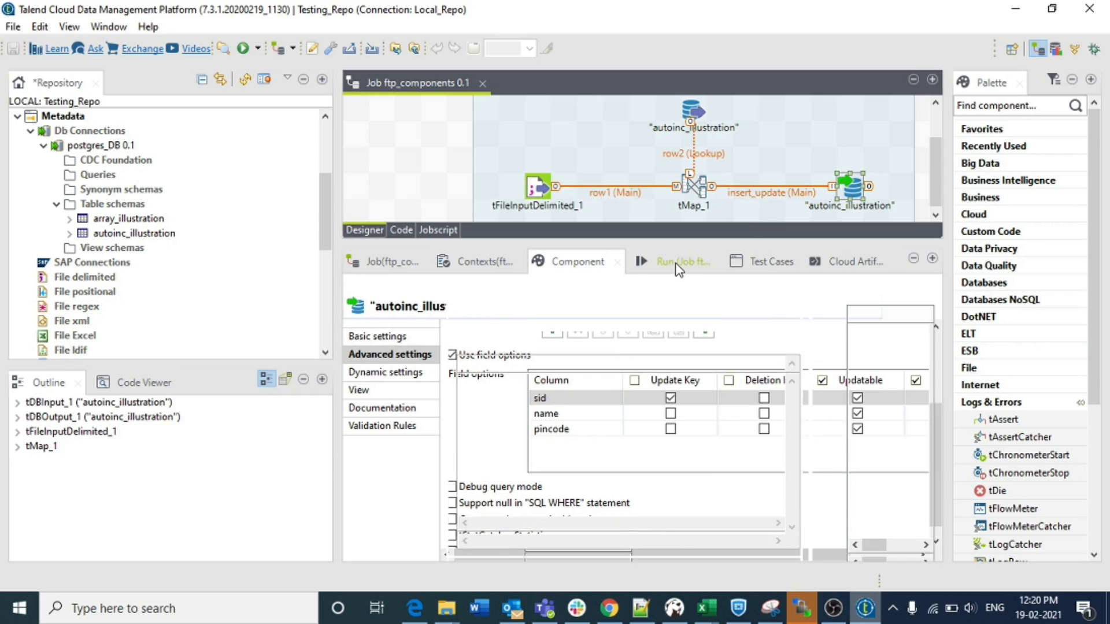
left_click(500, 350)
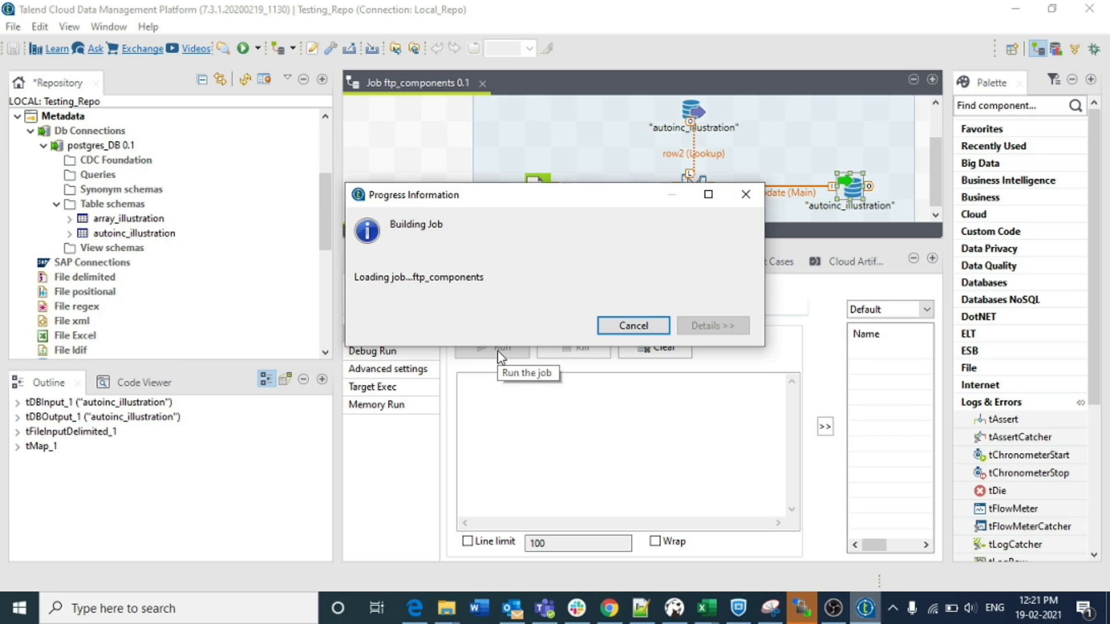
- Switch to DBeaver and run "select * from autoinc_illustration" to inspect the table's rows
left_click(674, 608)
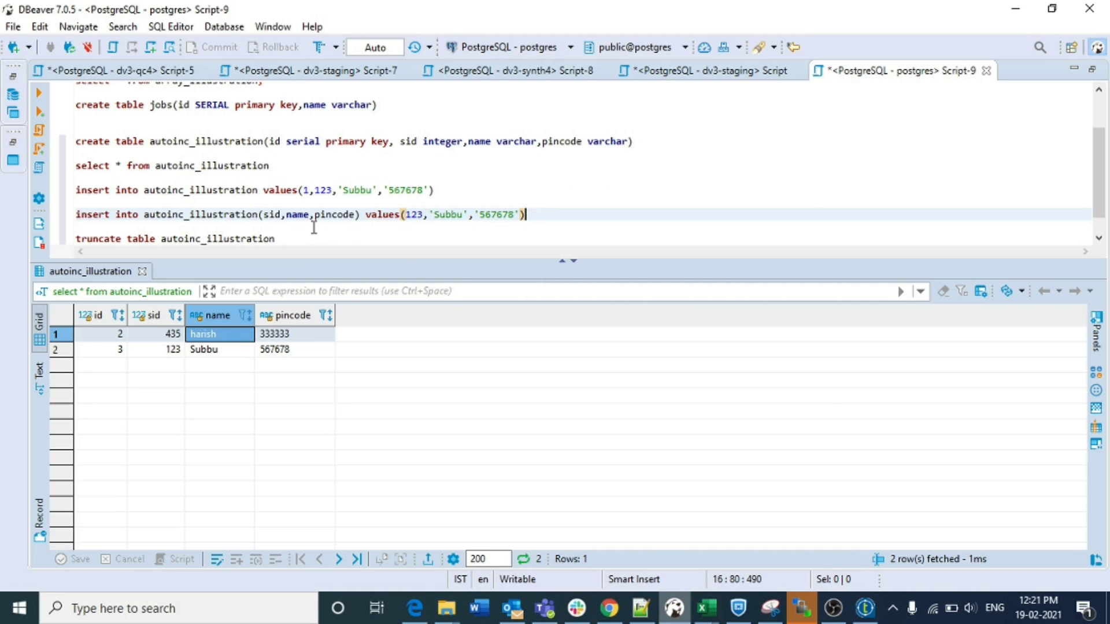
left_click(305, 172)
key("shift+Up")
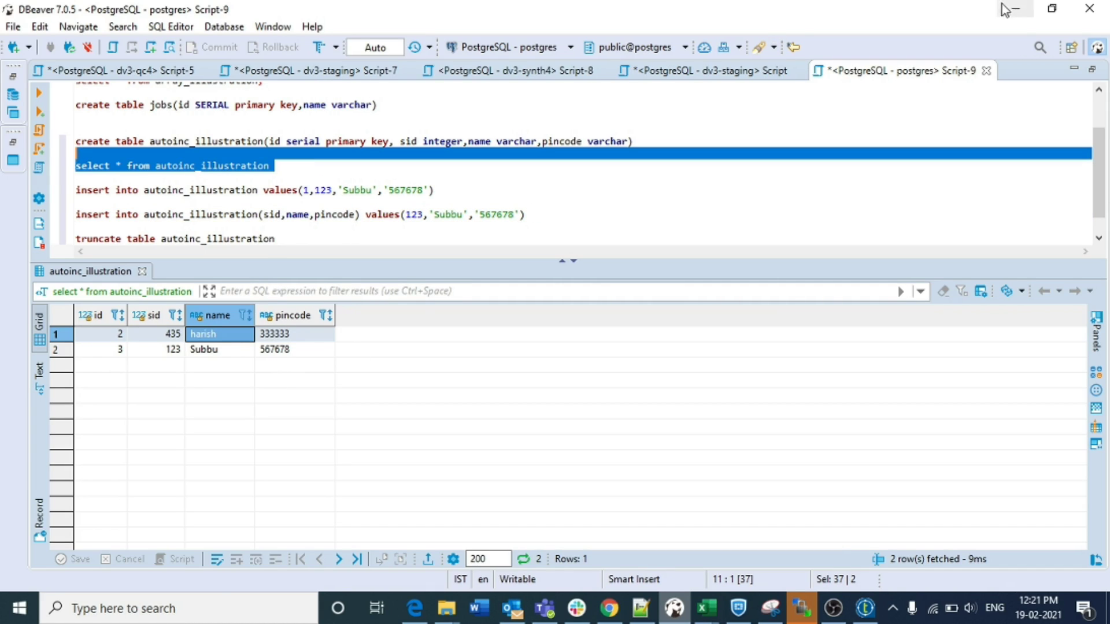
left_click(1017, 10)
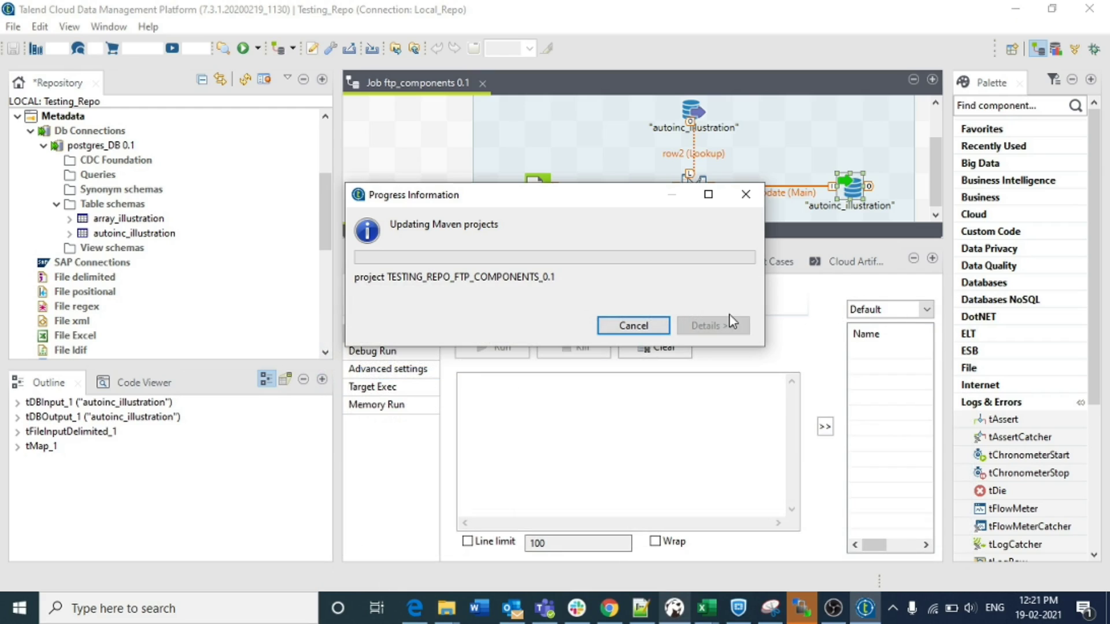
- Compare the sid 123 record in auto_increment.txt in Notepad++ with the matching autoinc_illustration row in DBeaver
left_click(640, 608)
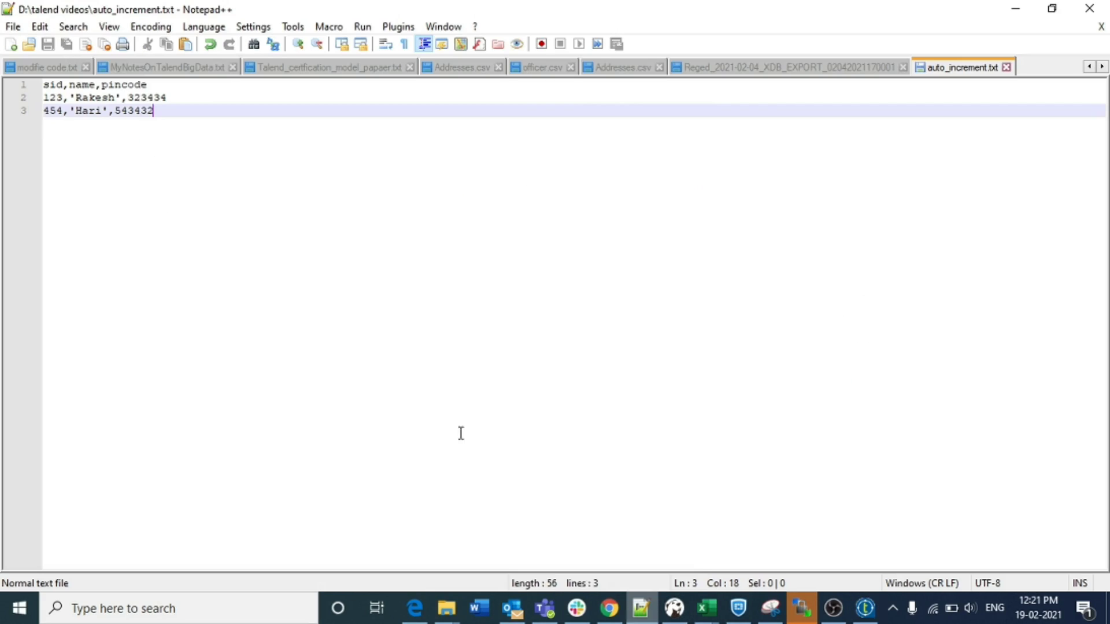
double_click(54, 98)
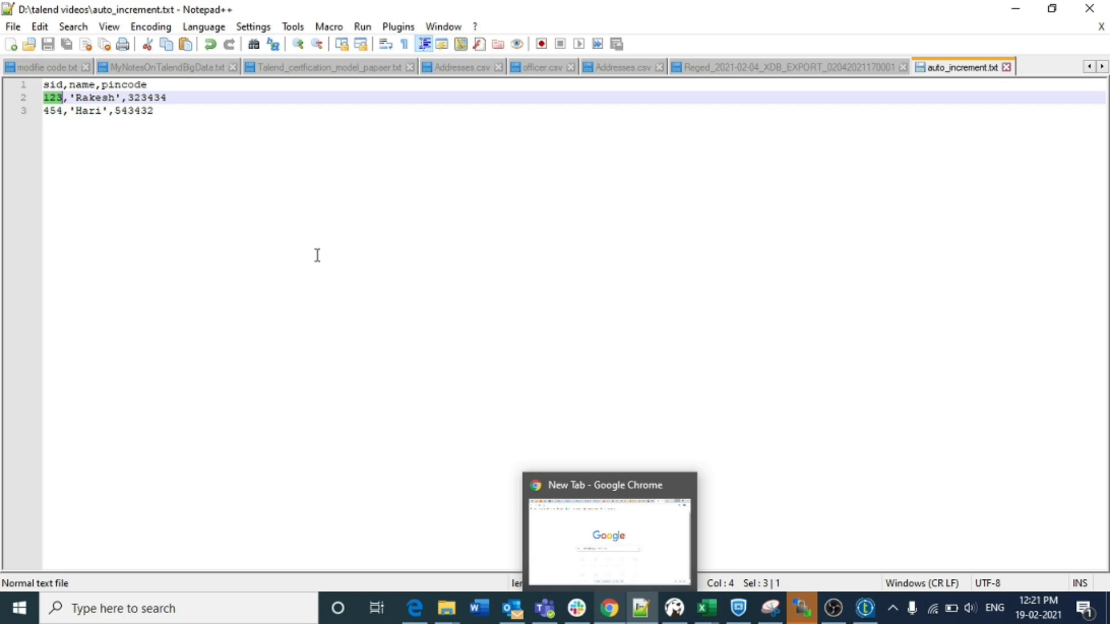
left_click(669, 616)
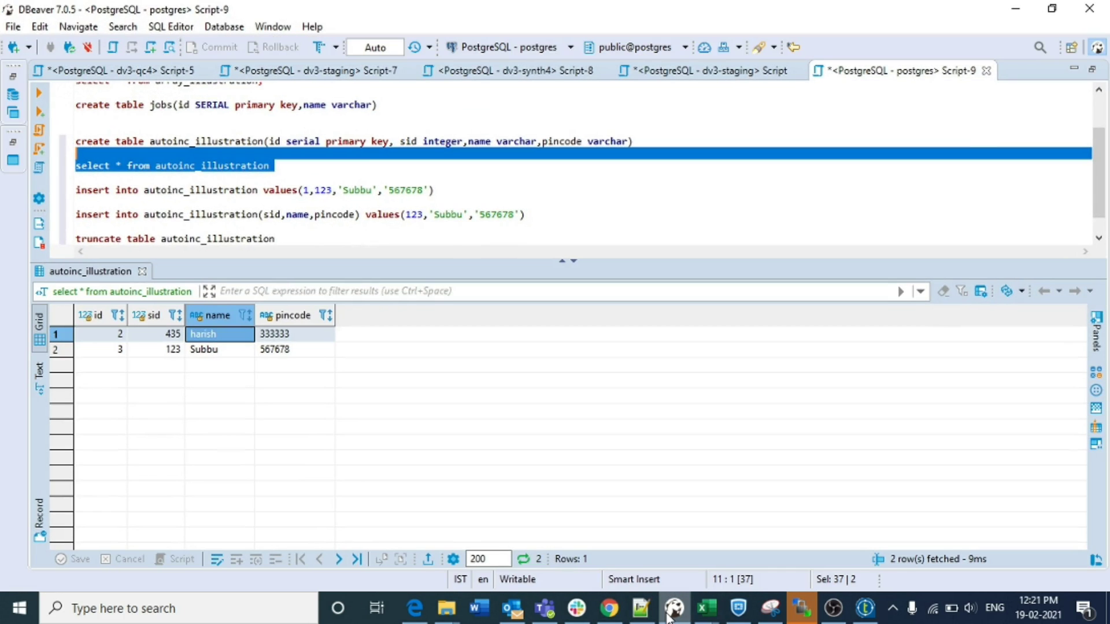
left_click(162, 354)
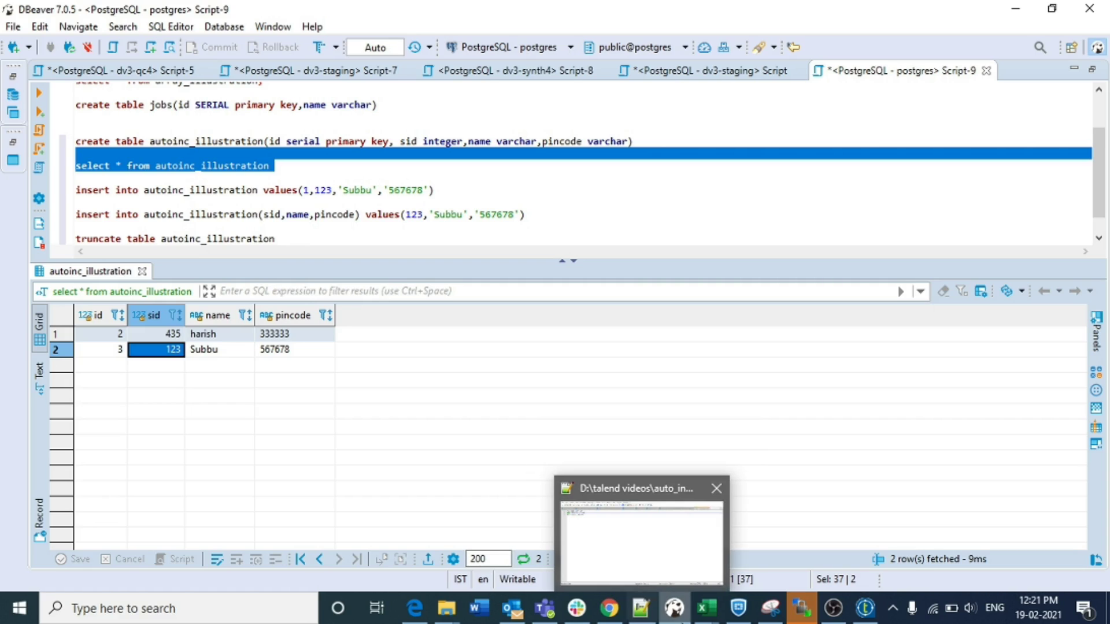
left_click(640, 609)
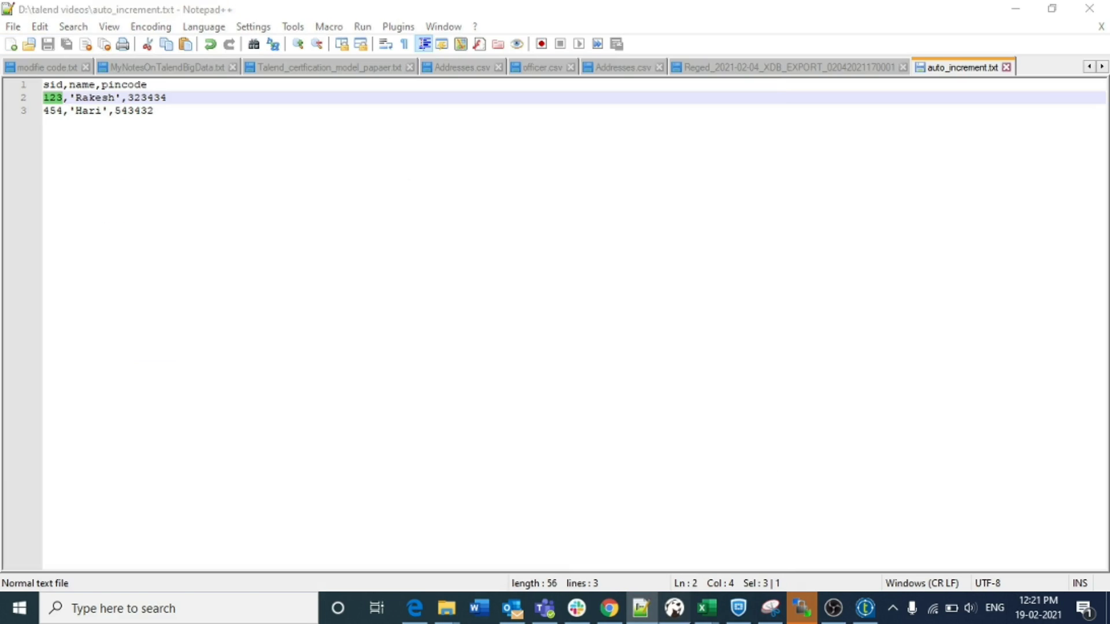
left_click(674, 608)
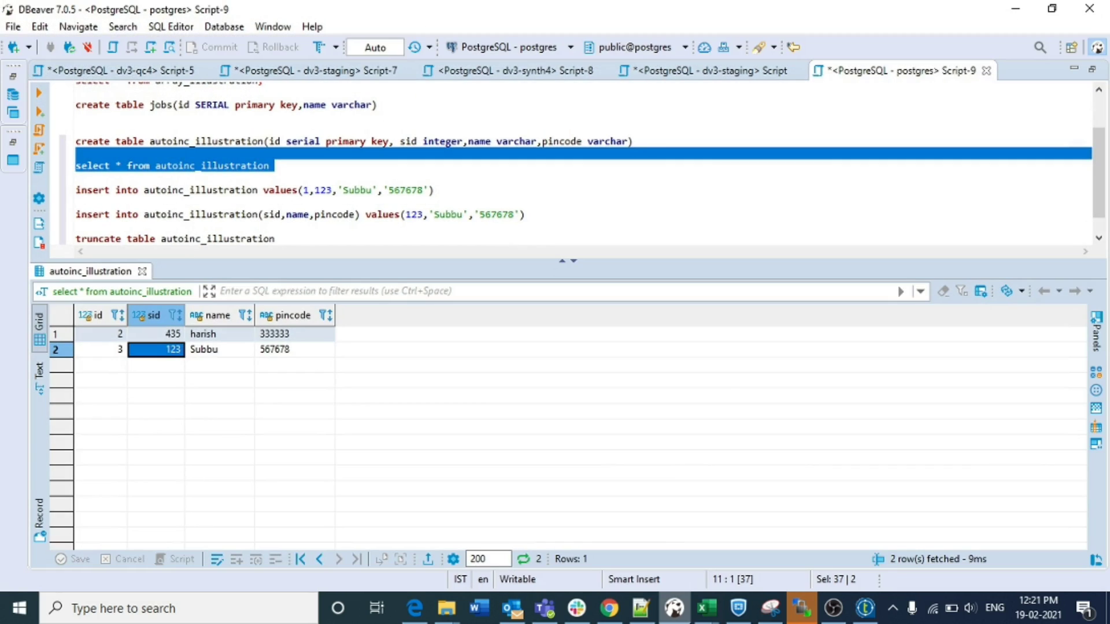
left_click(1016, 8)
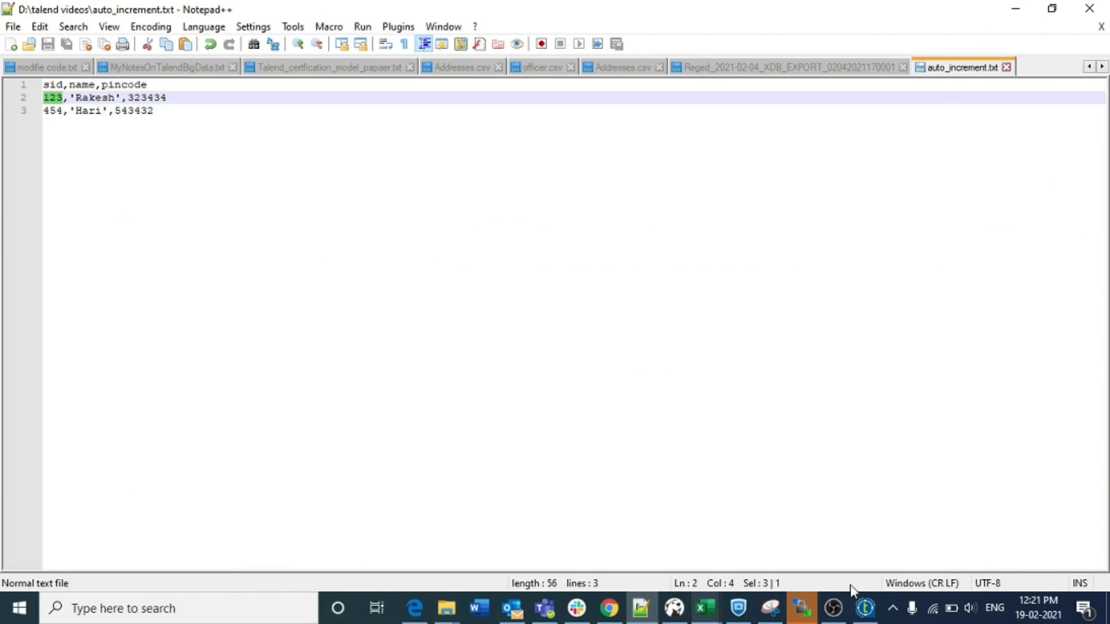
- Back in Talend, read the run's error output and set the autoinc_illustration lookup input's query to "select * from autoinc_illustration"
left_click(865, 608)
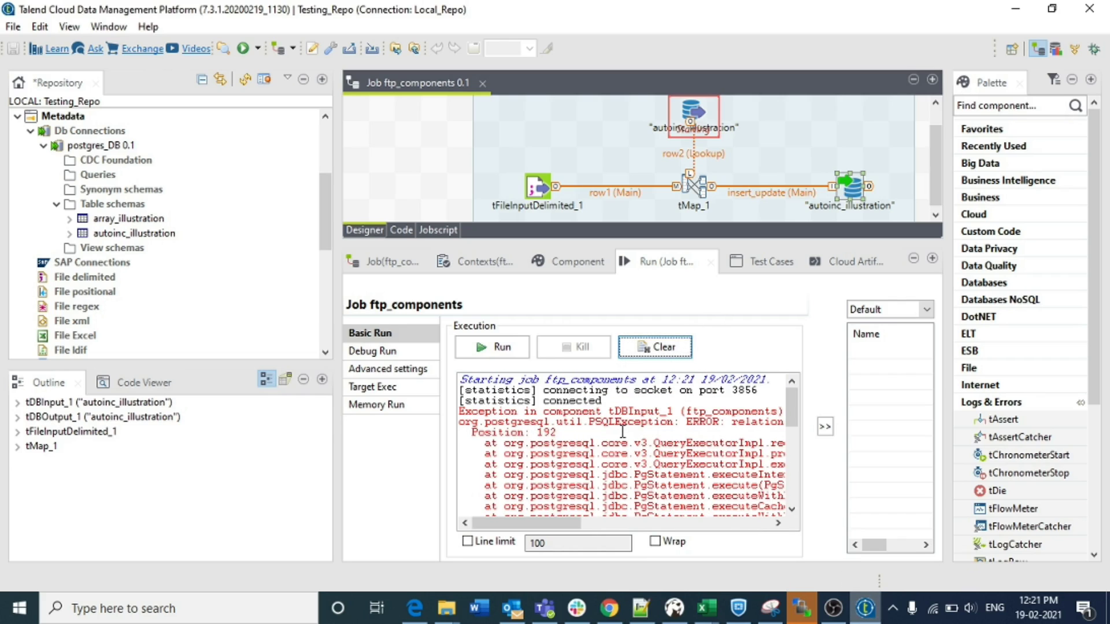
left_click_drag(554, 523, 655, 507)
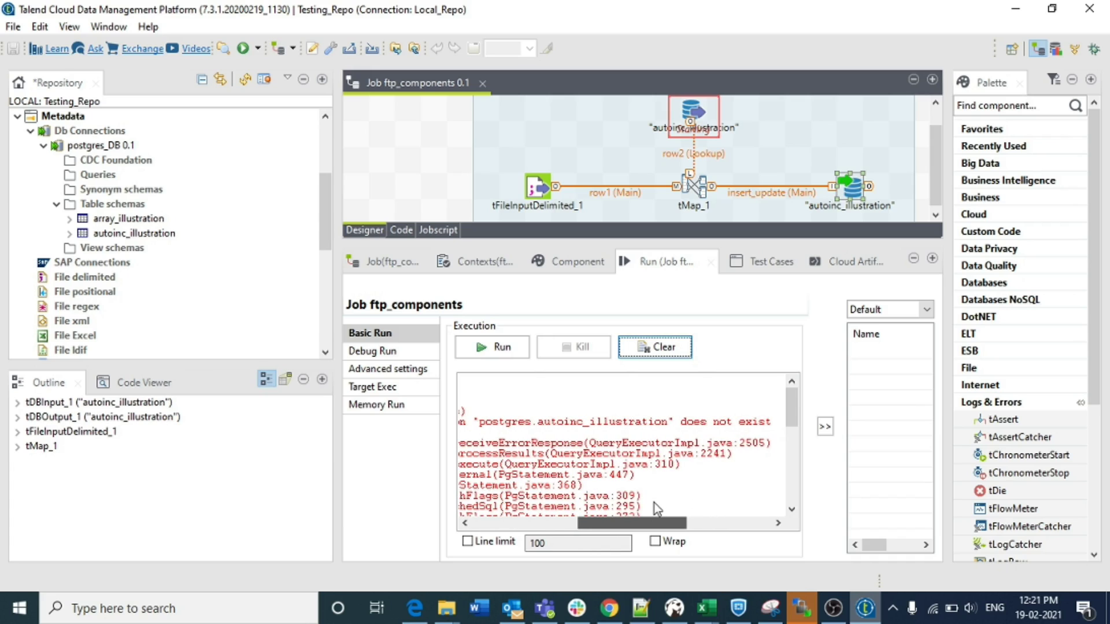
left_click(645, 217)
key("F6")
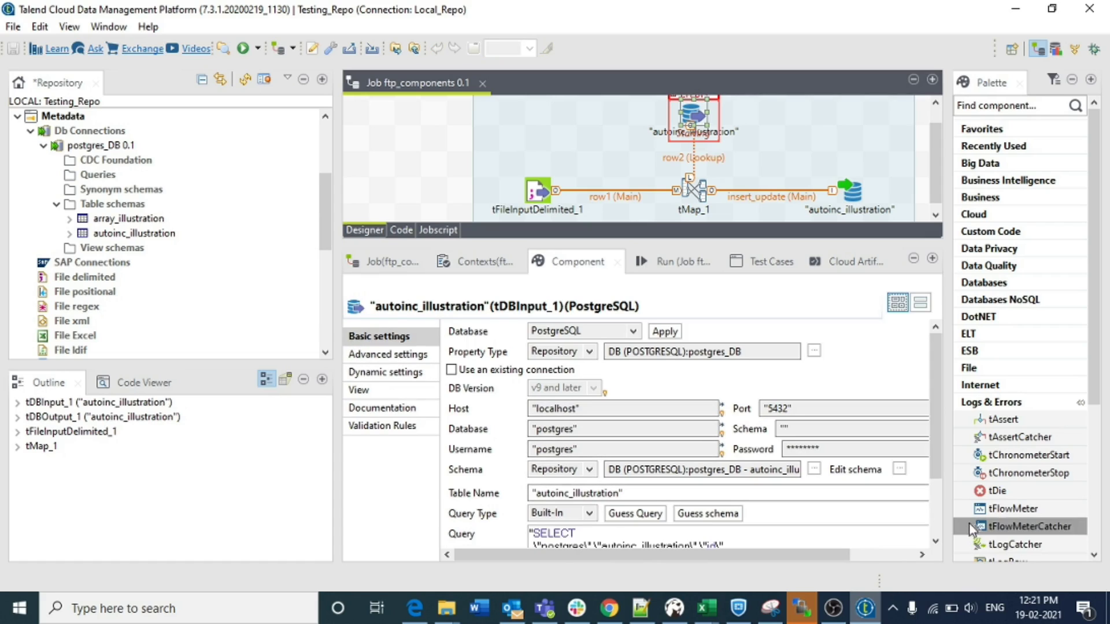
scroll(936, 524, "down", 2)
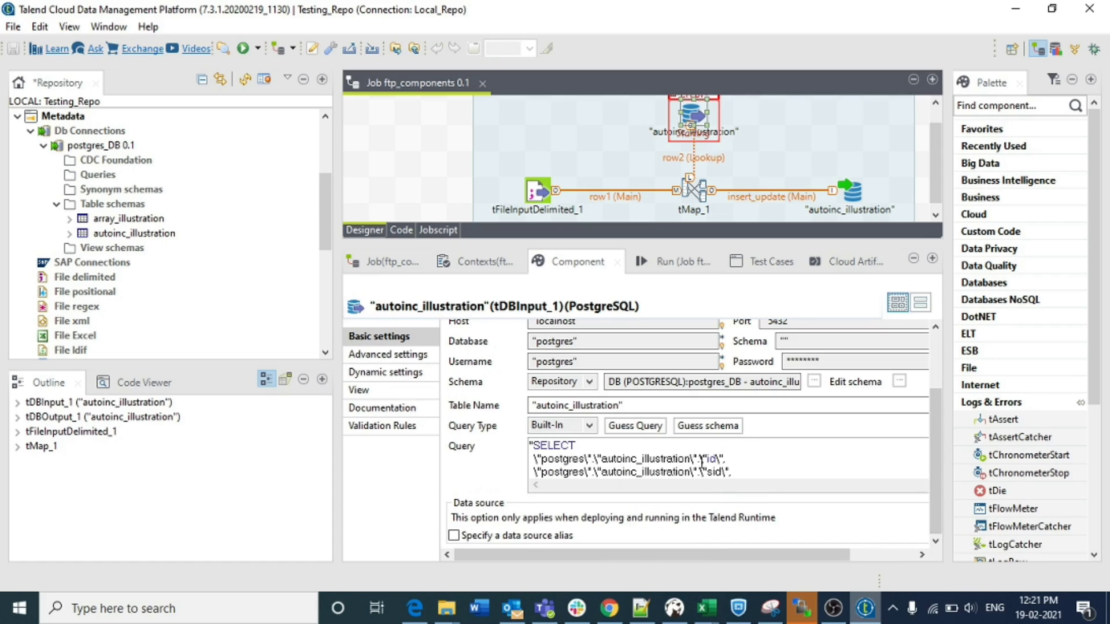
left_click(702, 462)
key("ctrl+a")
key("BackSpace")
type("s")
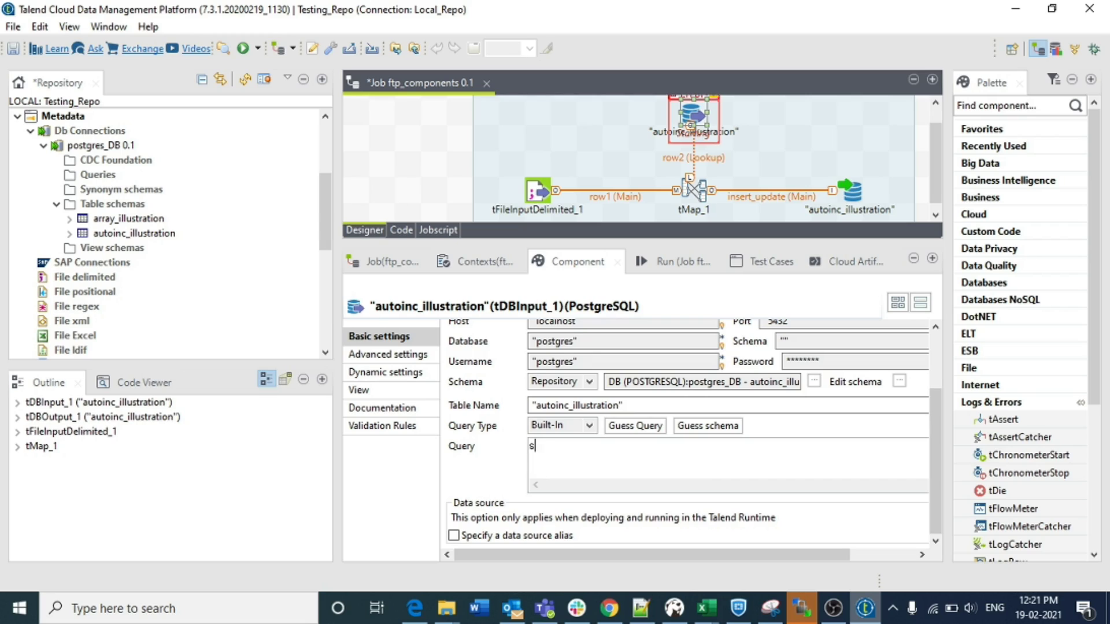
type("elect * from aut")
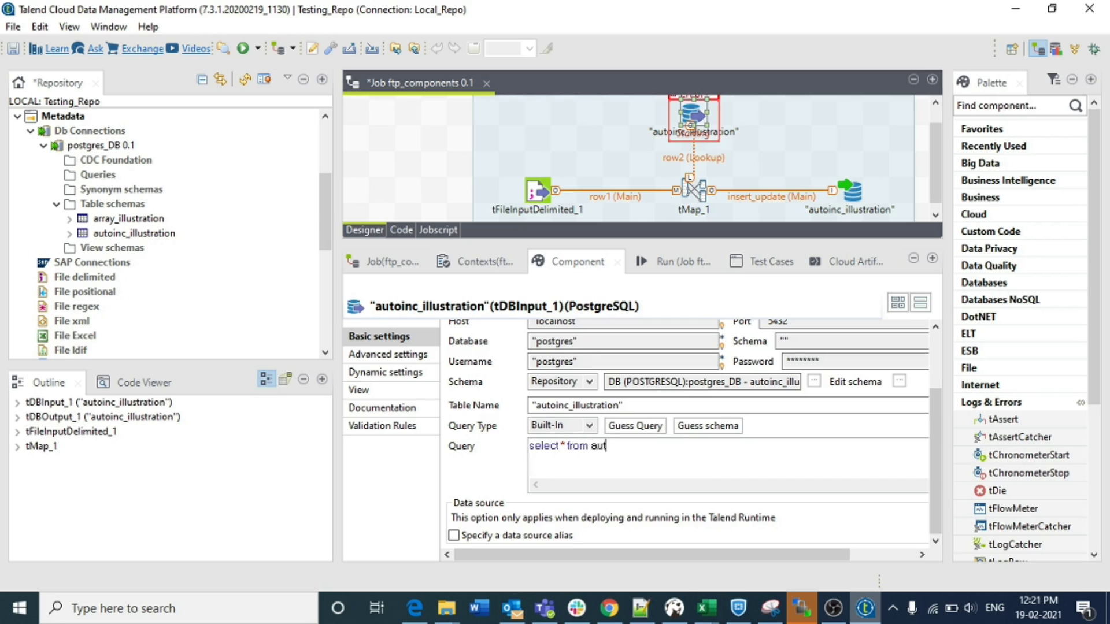
type("_illustration\"")
key("ctrl+Left")
key("ctrl+Left")
key("ctrl+Left")
key("ctrl+Left")
key("ctrl+Left")
type("\"")
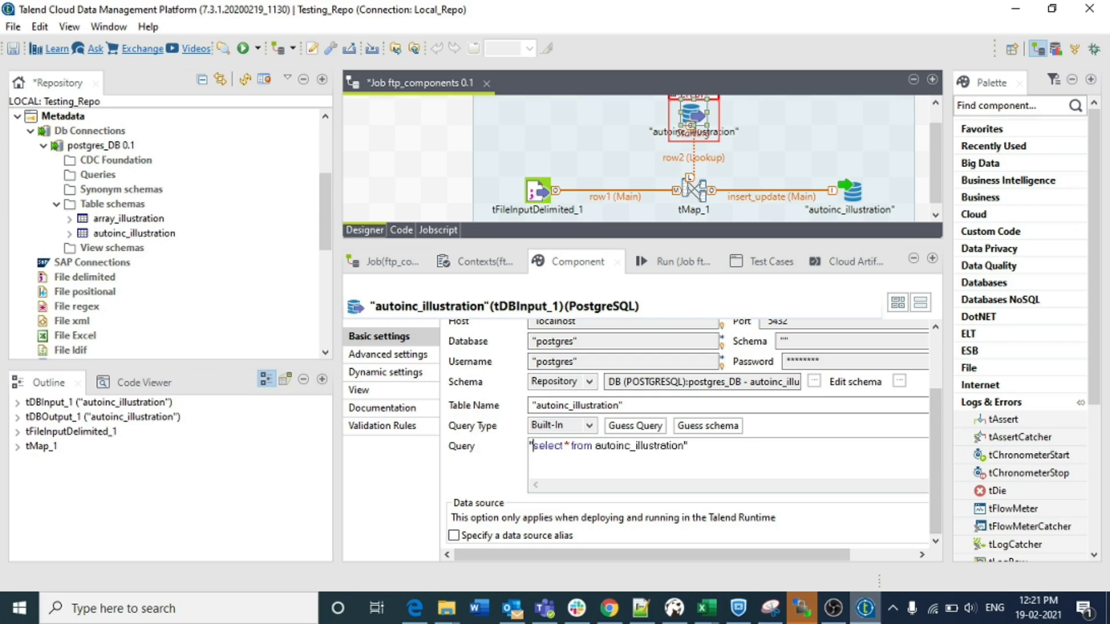
- Save the job with the simplified lookup query and run it again
key("ctrl+s")
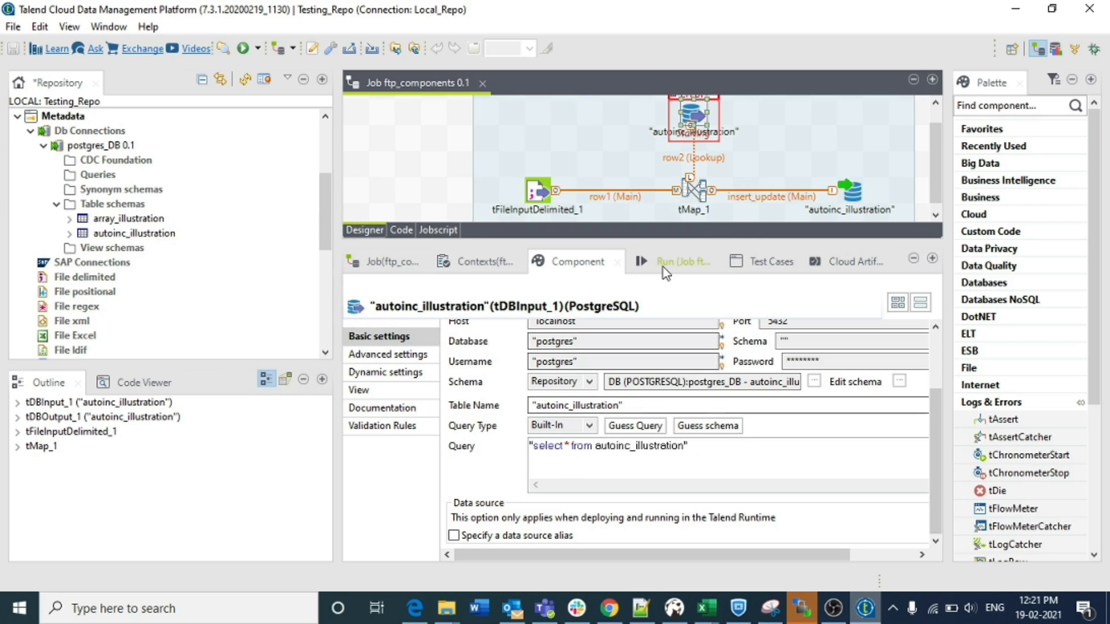
left_click(665, 264)
left_click(495, 340)
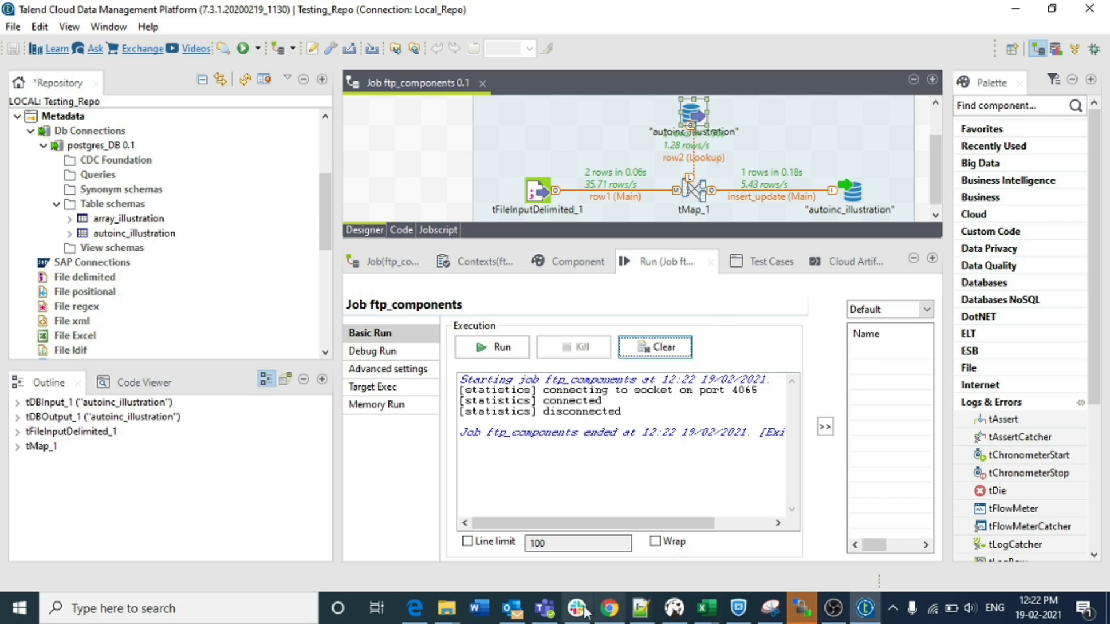
- Switch to DBeaver and rerun the autoinc_illustration select query to check the job's effect on the sid 123 row
left_click(674, 607)
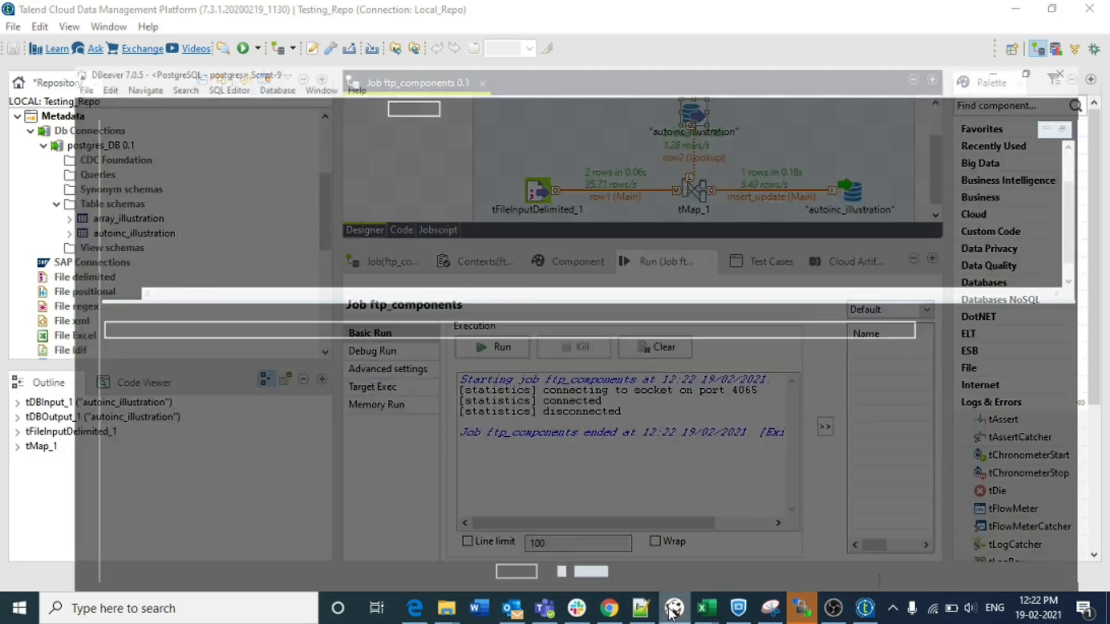
left_click(311, 167)
triple_click(311, 167)
key("ctrl+Return")
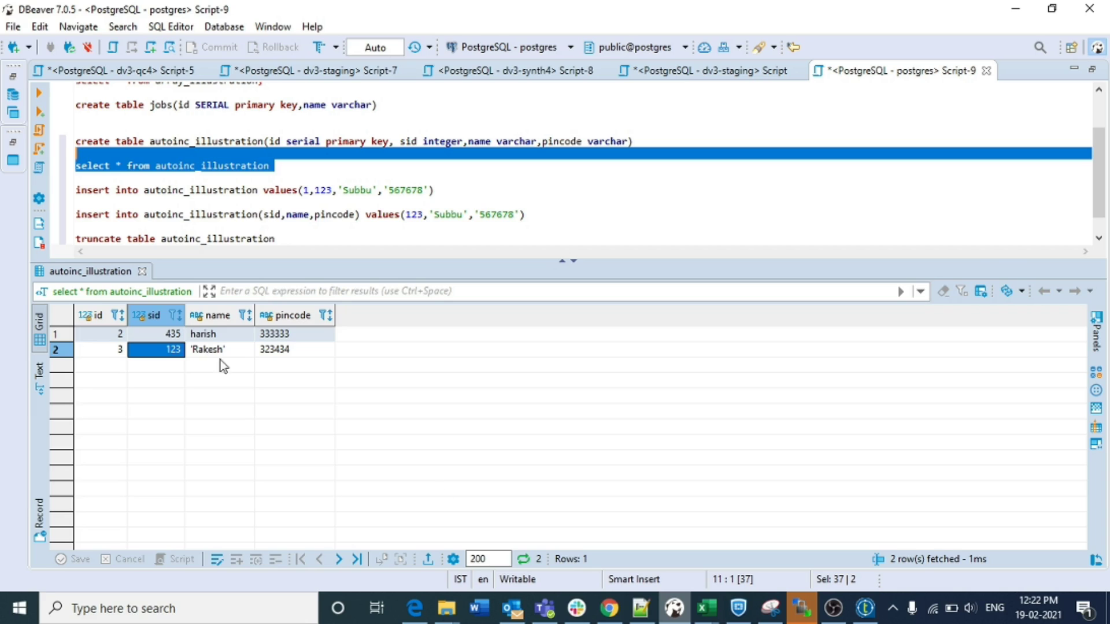
- In Notepad++, remove the single quotes around both name values in auto_increment.txt and save the file
left_click(640, 614)
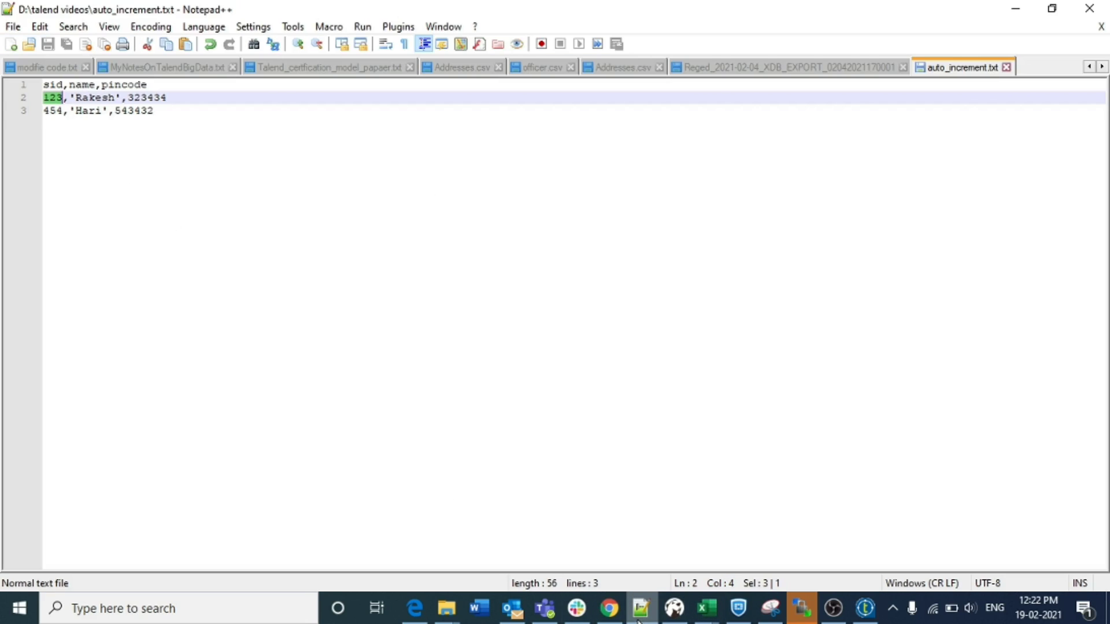
left_click(121, 97)
key("BackSpace")
key("Left")
key("Left")
key("Left")
key("Left")
key("Left")
key("Left")
key("BackSpace")
key("Down")
key("Delete")
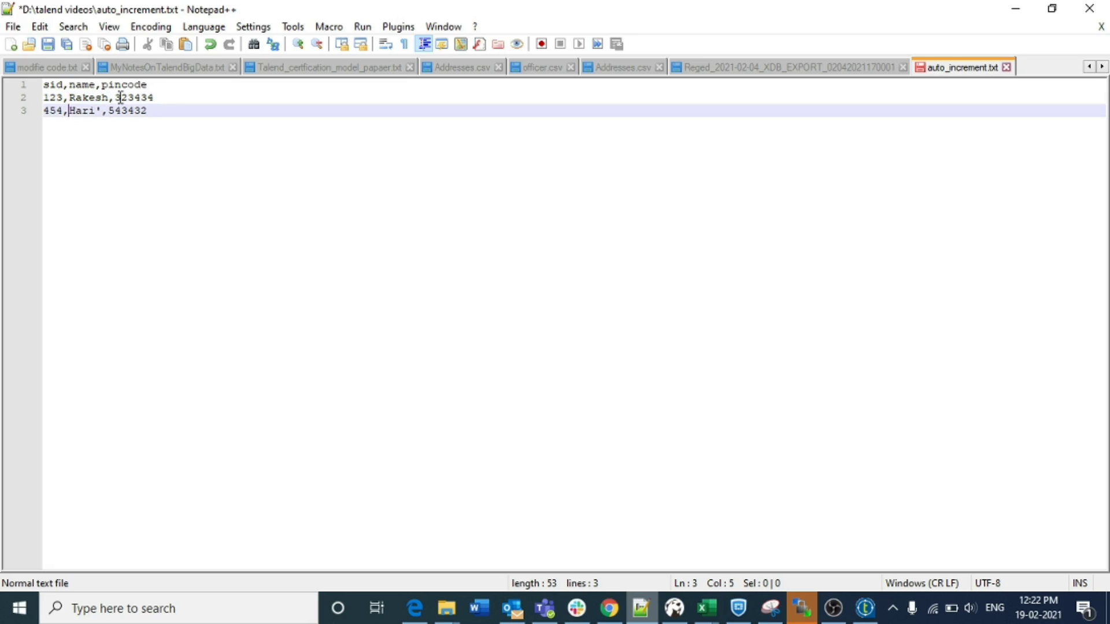
left_click(103, 111)
key("BackSpace")
key("ctrl+s")
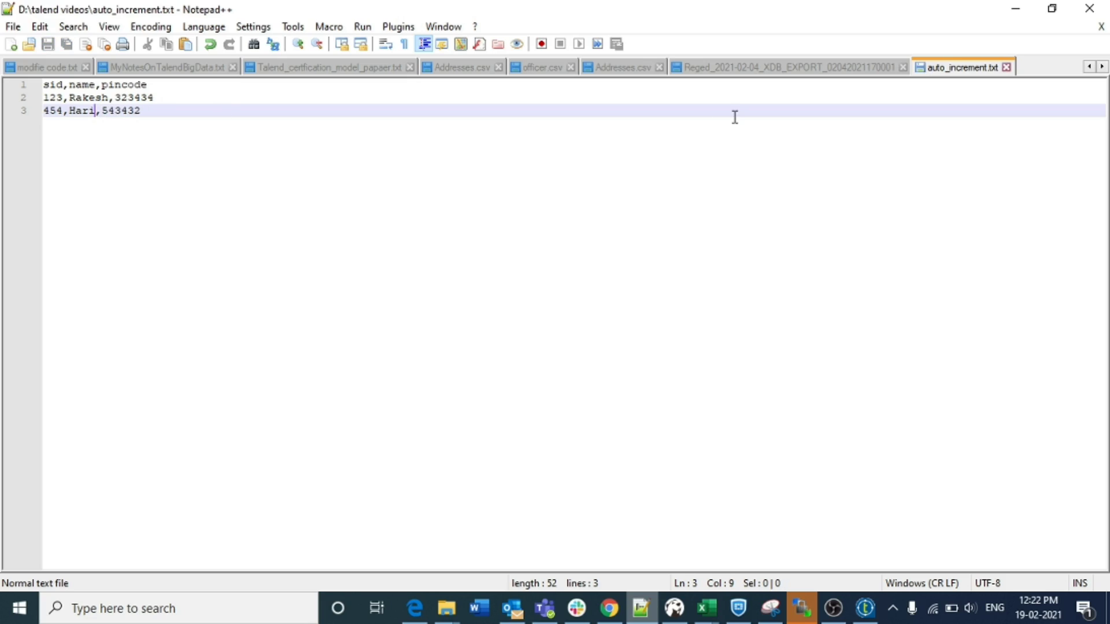
- Return to Talend and set Catch lookup inner join reject to true for the insert_update output in tMap_1
left_click(1015, 8)
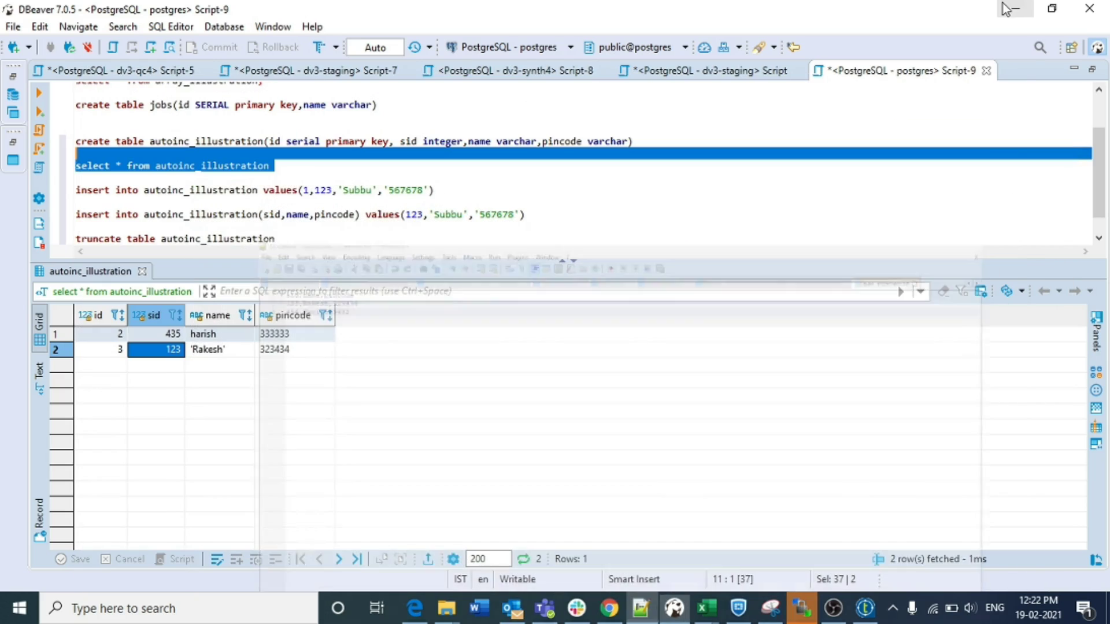
left_click(241, 354)
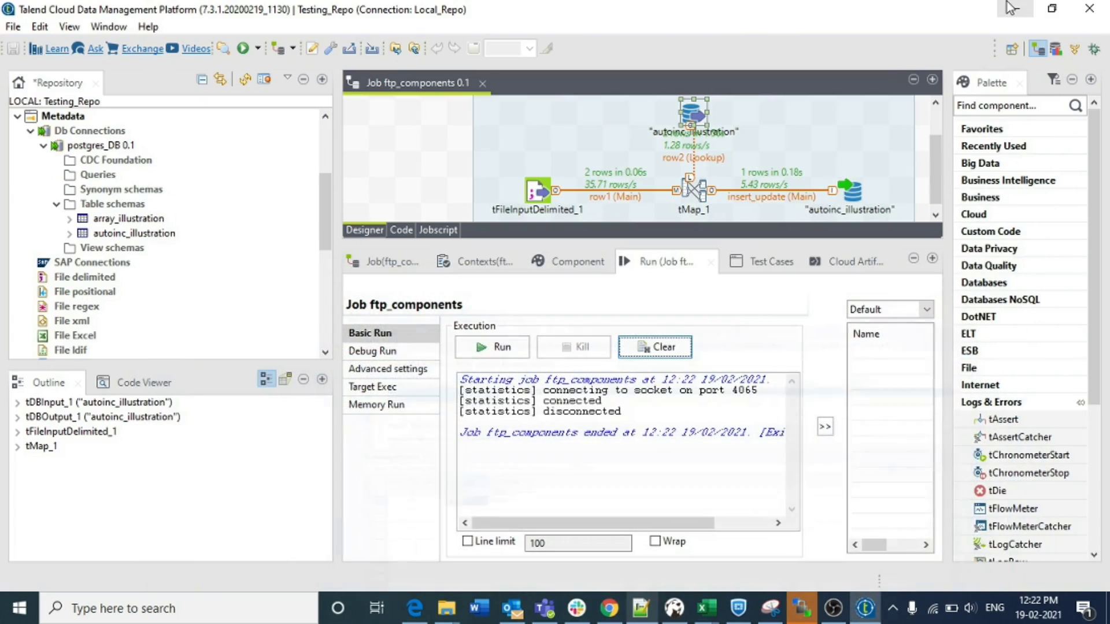
left_click(1016, 9)
left_click(697, 190)
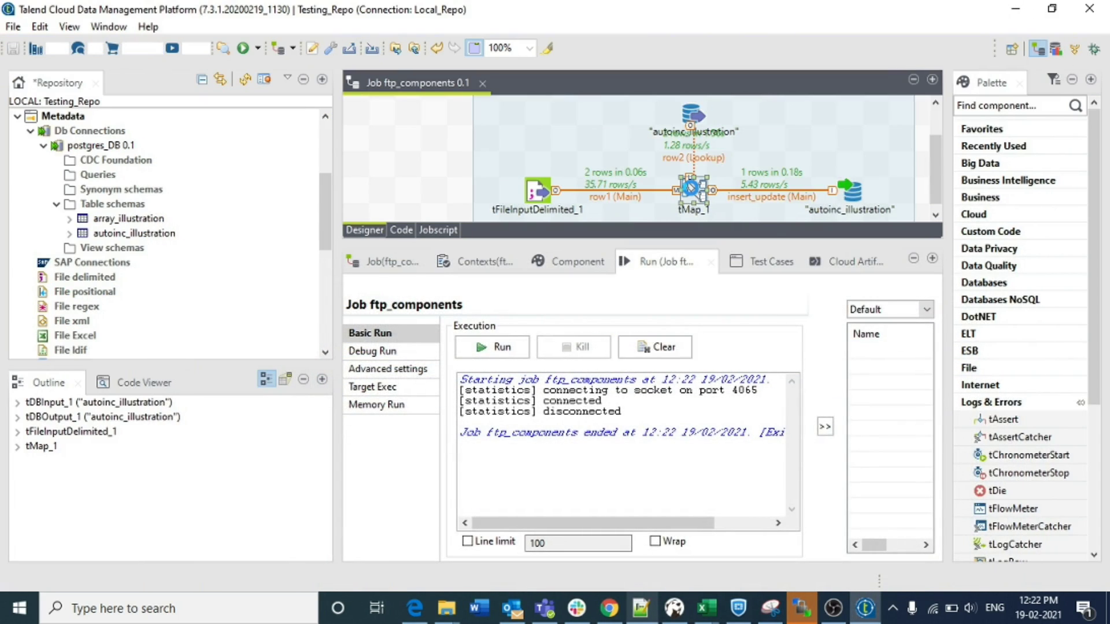
double_click(691, 188)
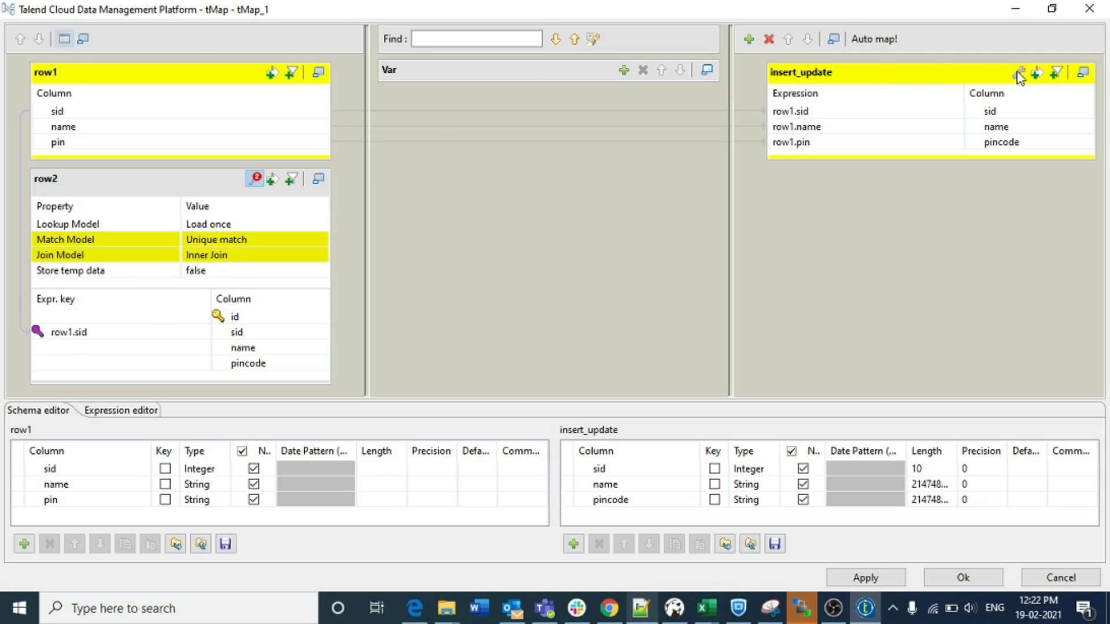
left_click(1018, 73)
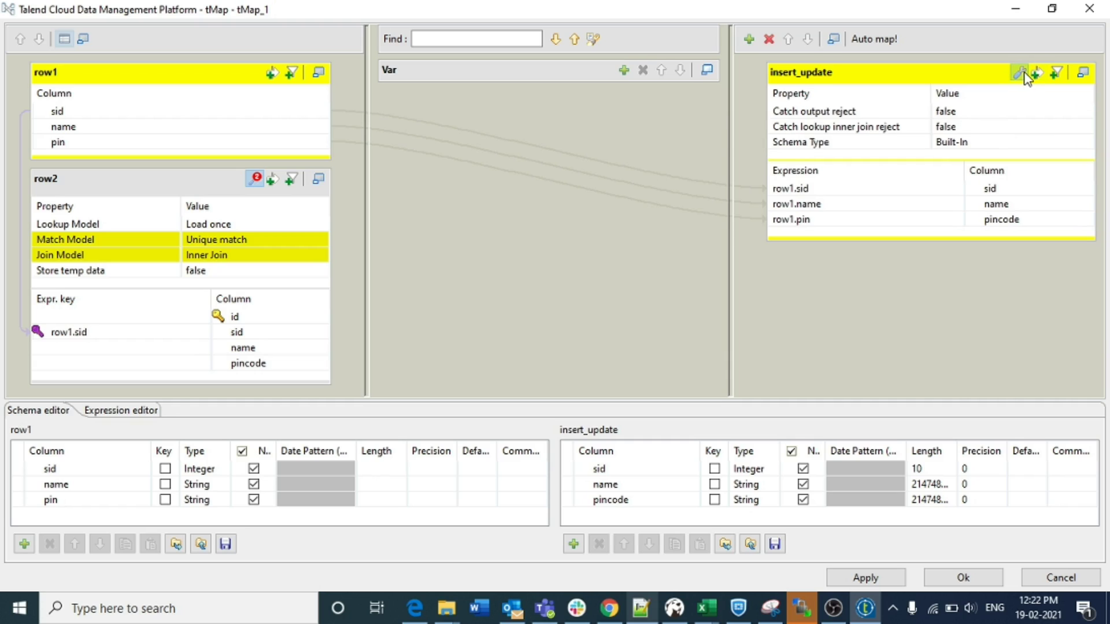
left_click(962, 125)
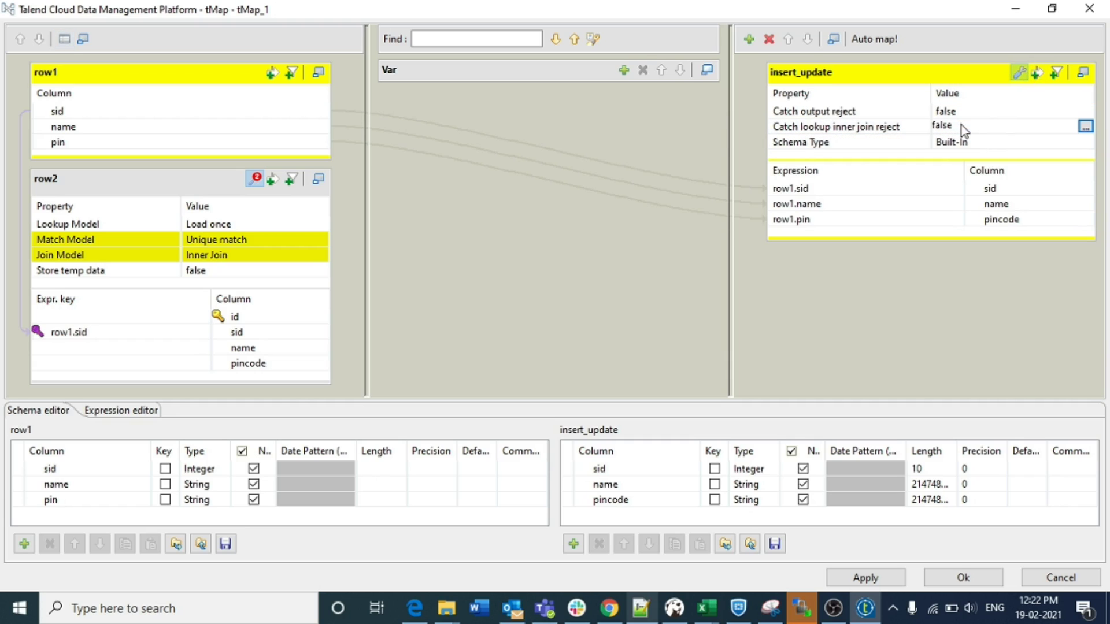
left_click(1085, 126)
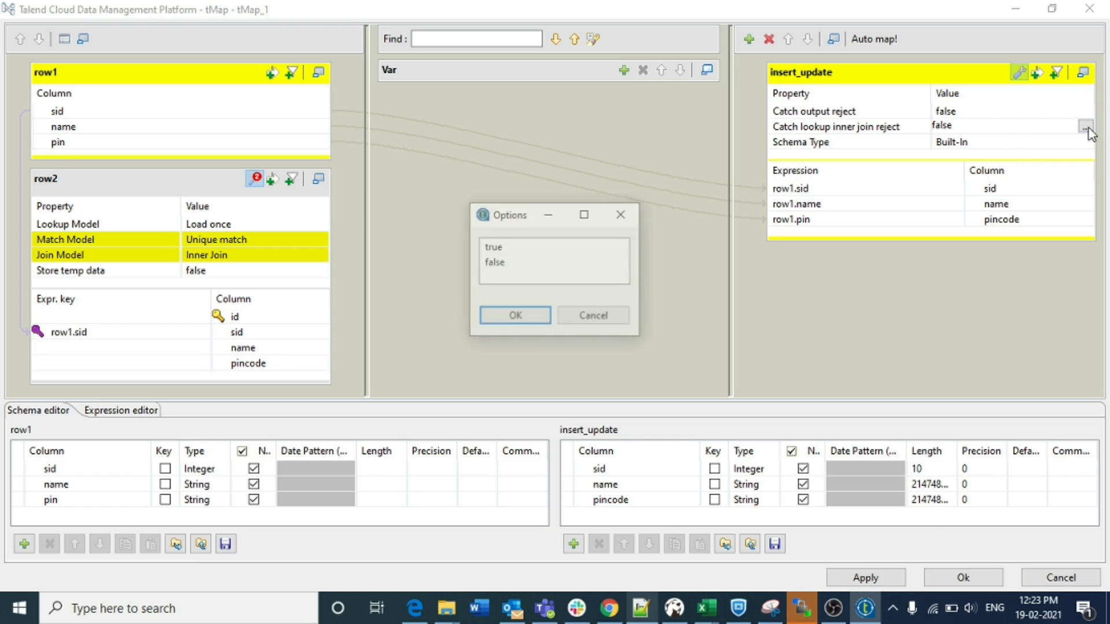
double_click(556, 249)
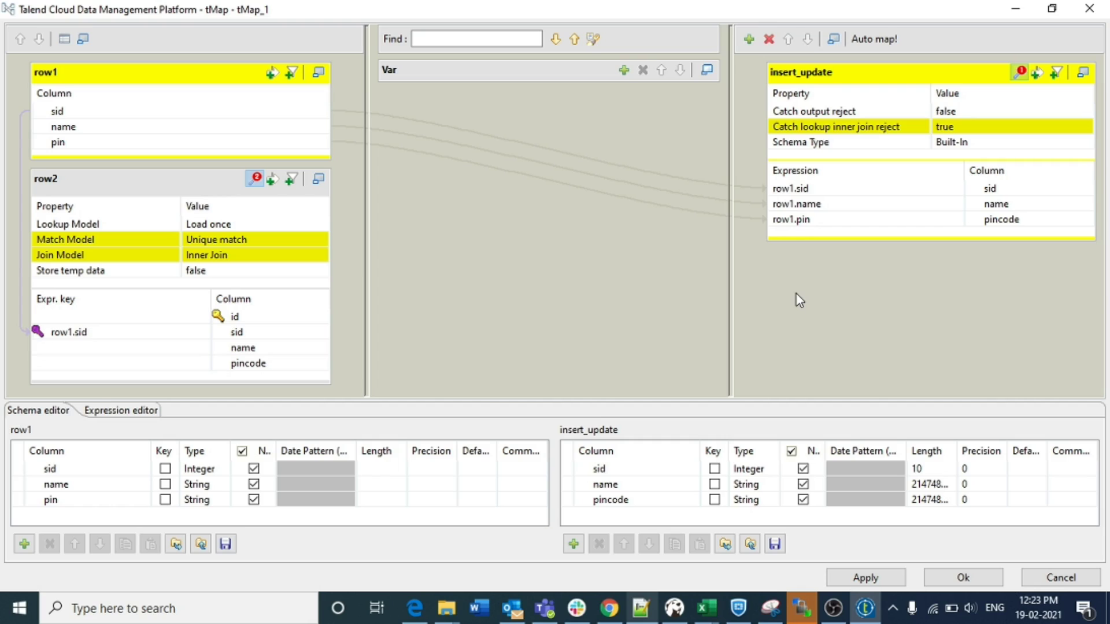
- Apply the tMap_1 mapping changes, and save and run the ftp_components job
left_click(876, 578)
left_click(943, 578)
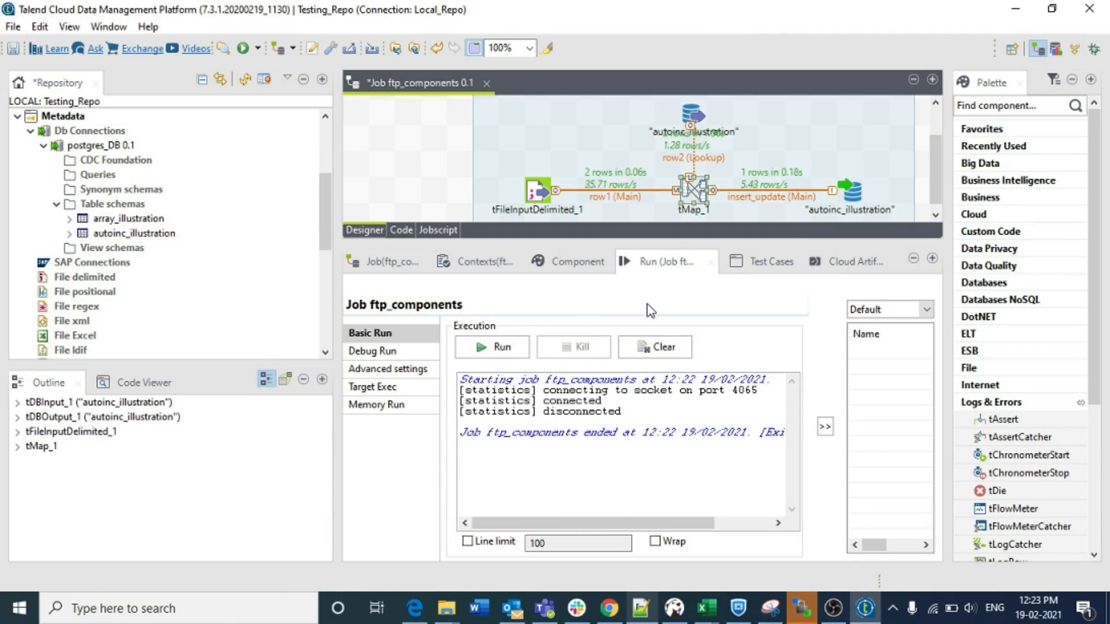
key("ctrl+s")
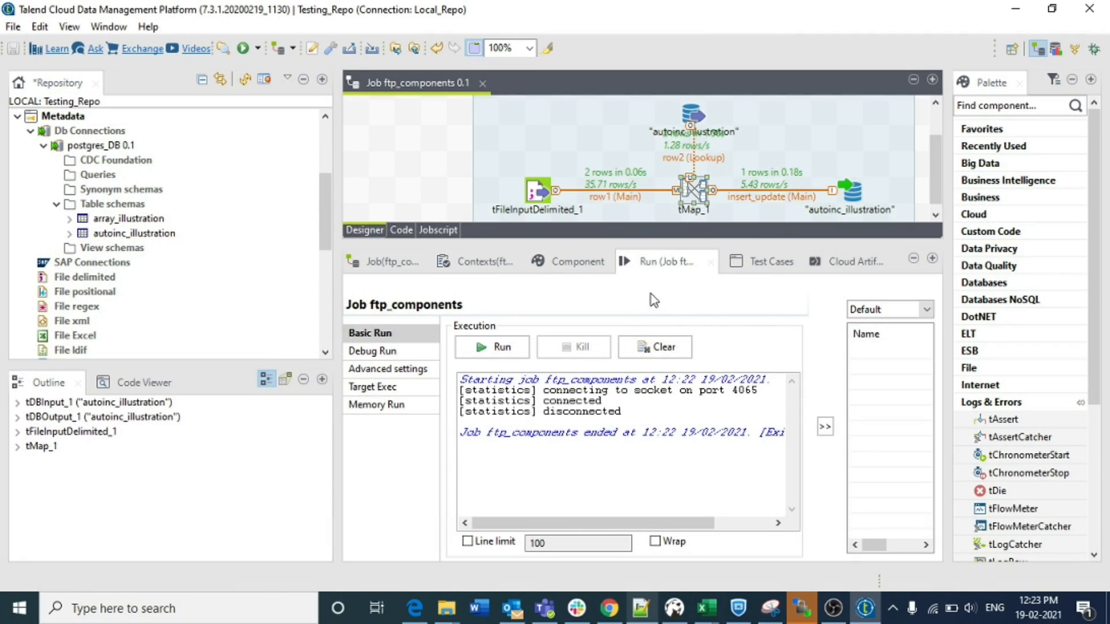
left_click(502, 347)
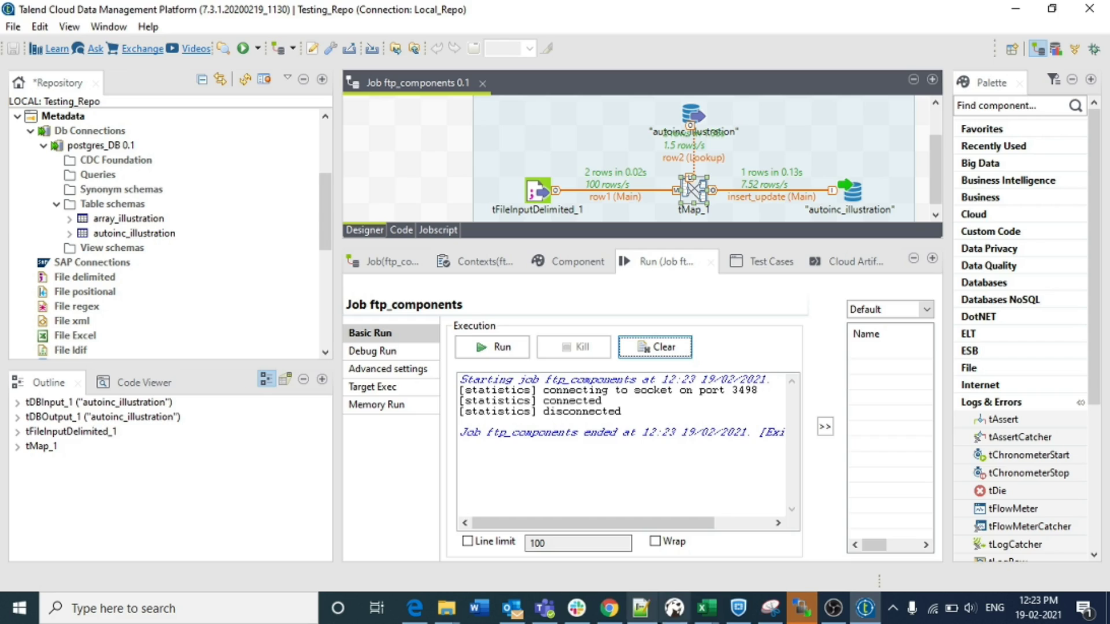
- Switch to DBeaver, rerun the autoinc_illustration select query and inspect the last row's sid, name, pincode and id values
left_click(674, 608)
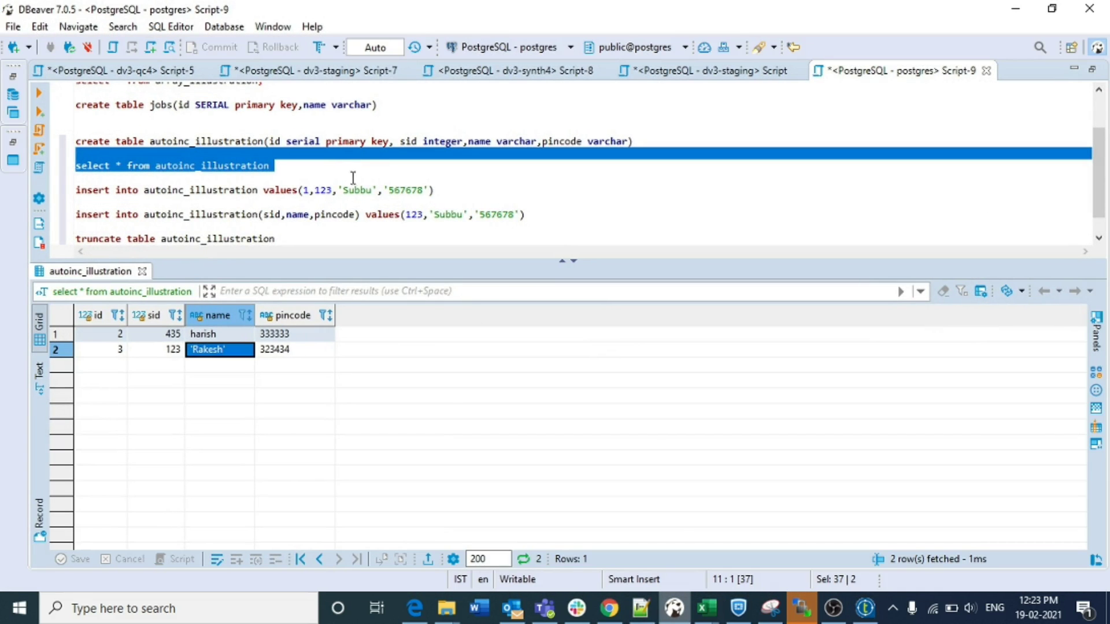
left_click(340, 167)
key("ctrl+Return")
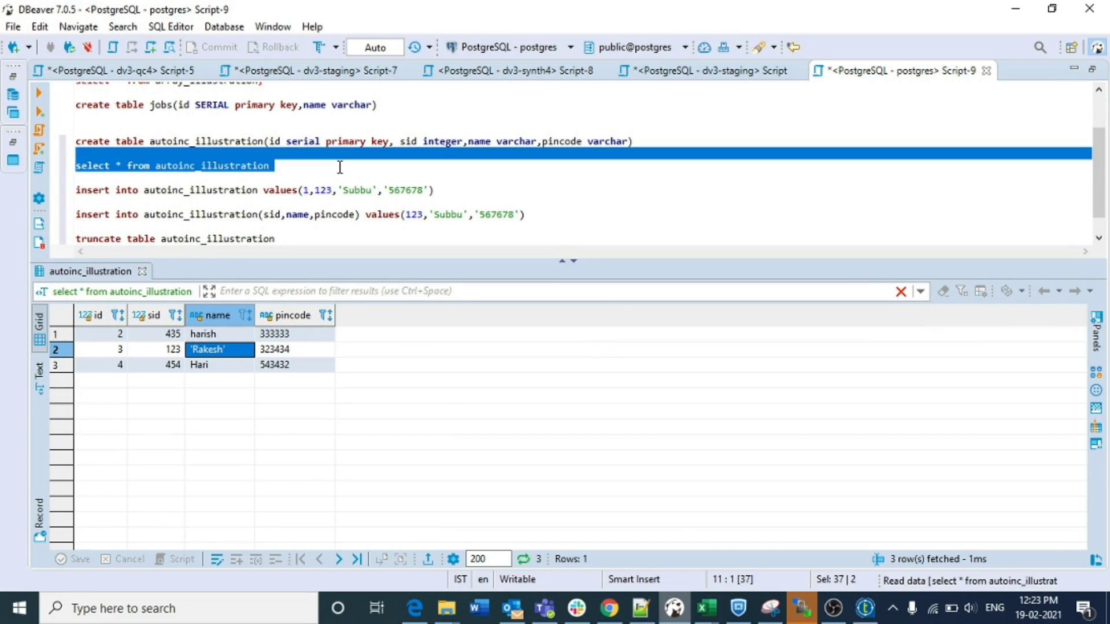
left_click(178, 366)
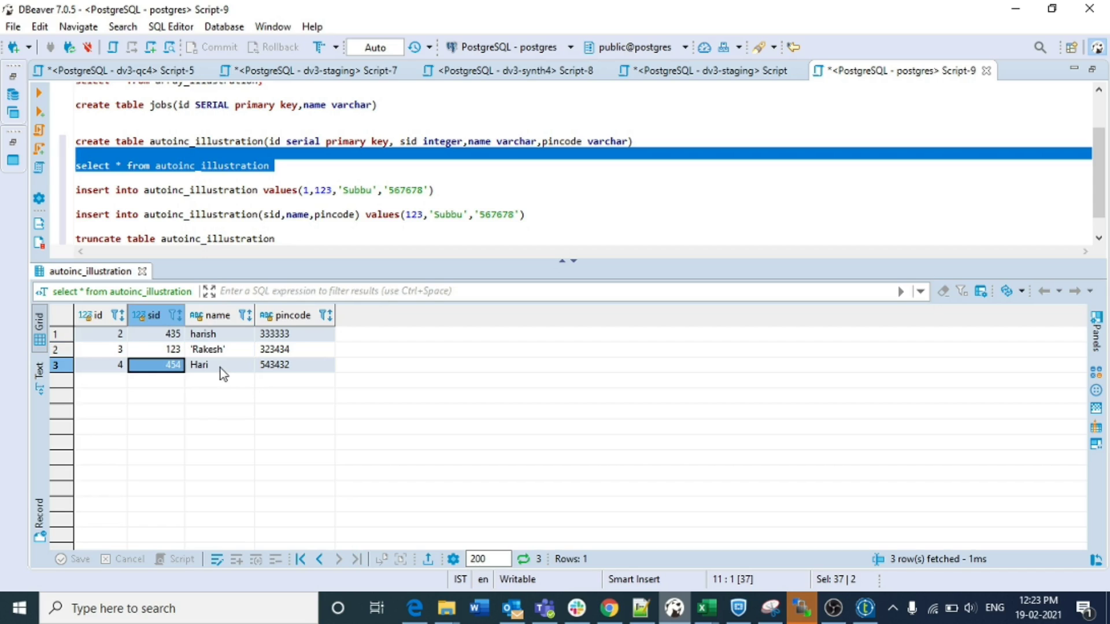
left_click(220, 368)
left_click(310, 369)
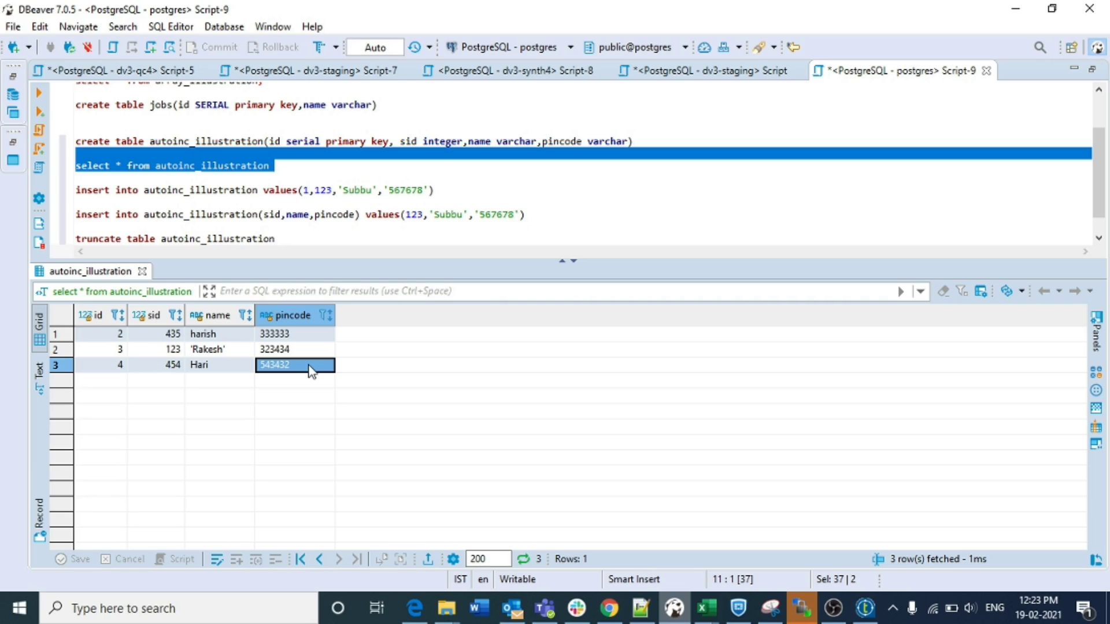
left_click(227, 370)
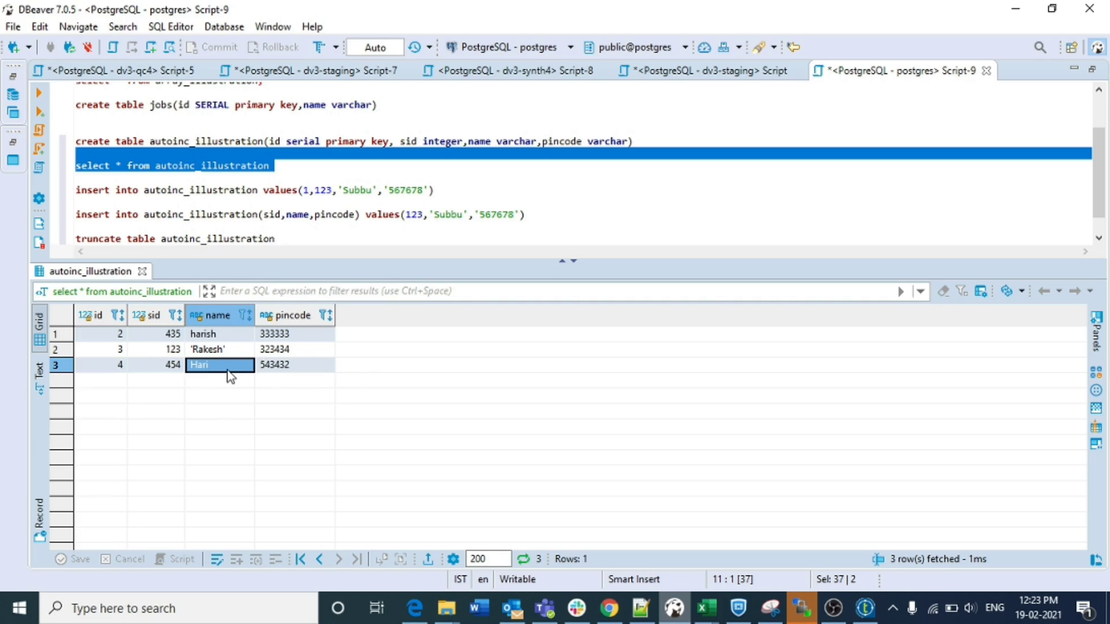
left_click(106, 369)
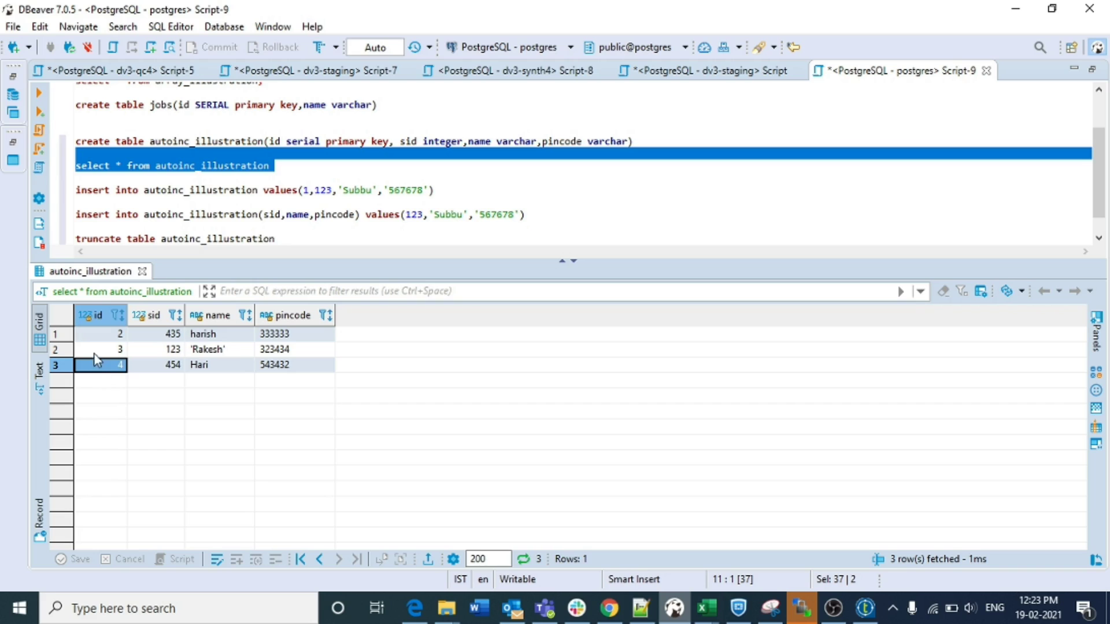
- Return to Talend, enlarge the job design area and review the tMap_1 mapping without changing it
left_click(865, 608)
left_click_drag(610, 244, 619, 322)
double_click(696, 186)
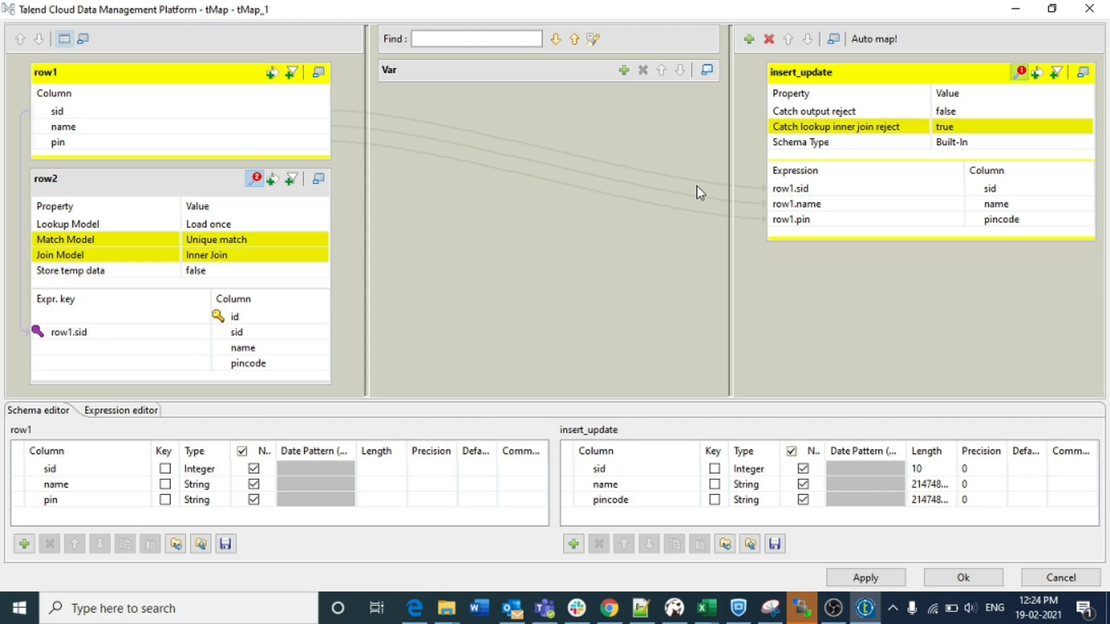
left_click(1063, 577)
- Switch to DBeaver, review the sid, name and pincode column list in the second insert statement, and minimize the window
left_click(673, 608)
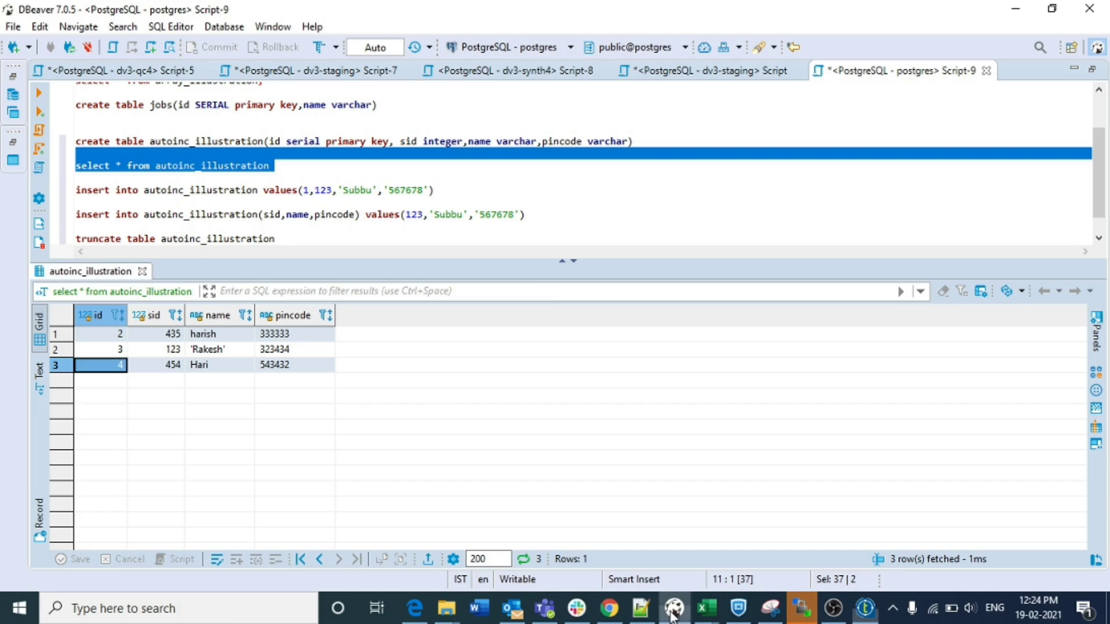
left_click(439, 188)
left_click_drag(359, 215, 257, 214)
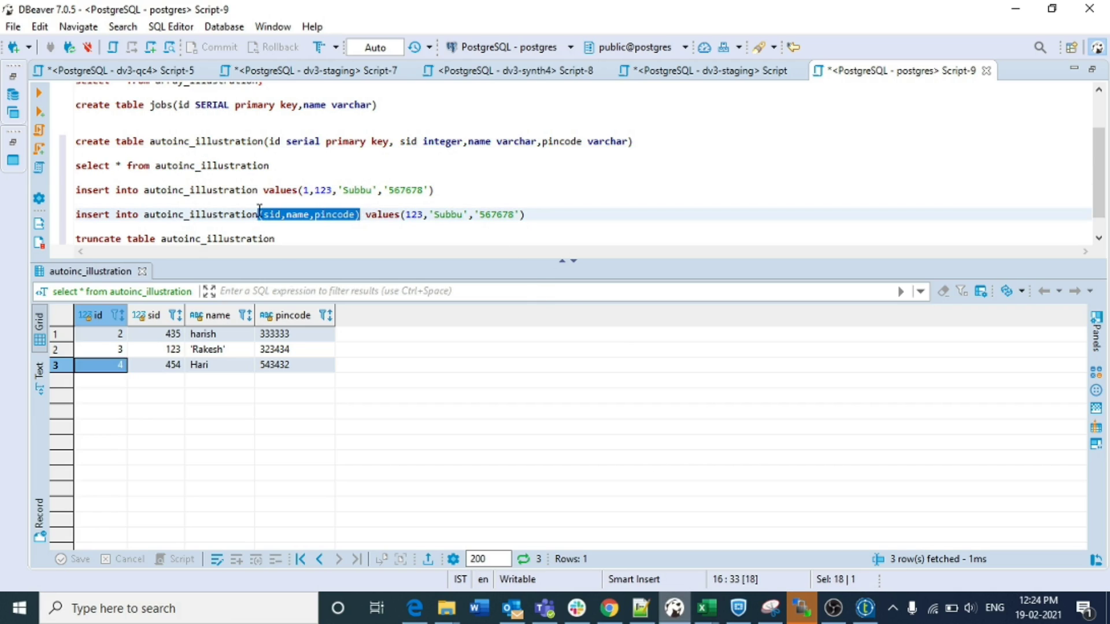
left_click(259, 212)
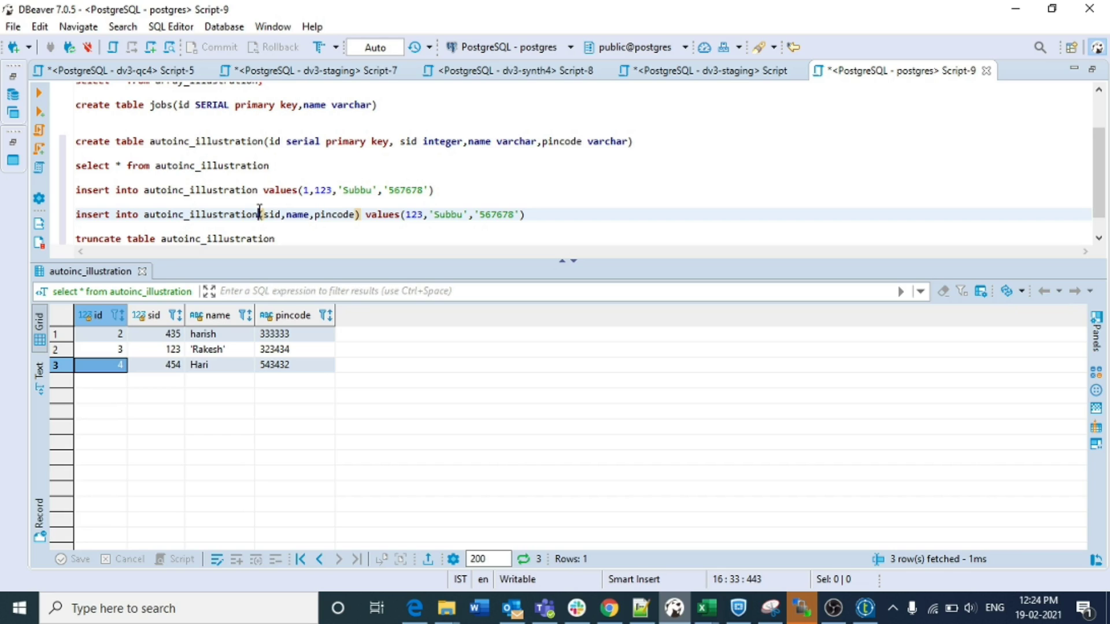
left_click(434, 230)
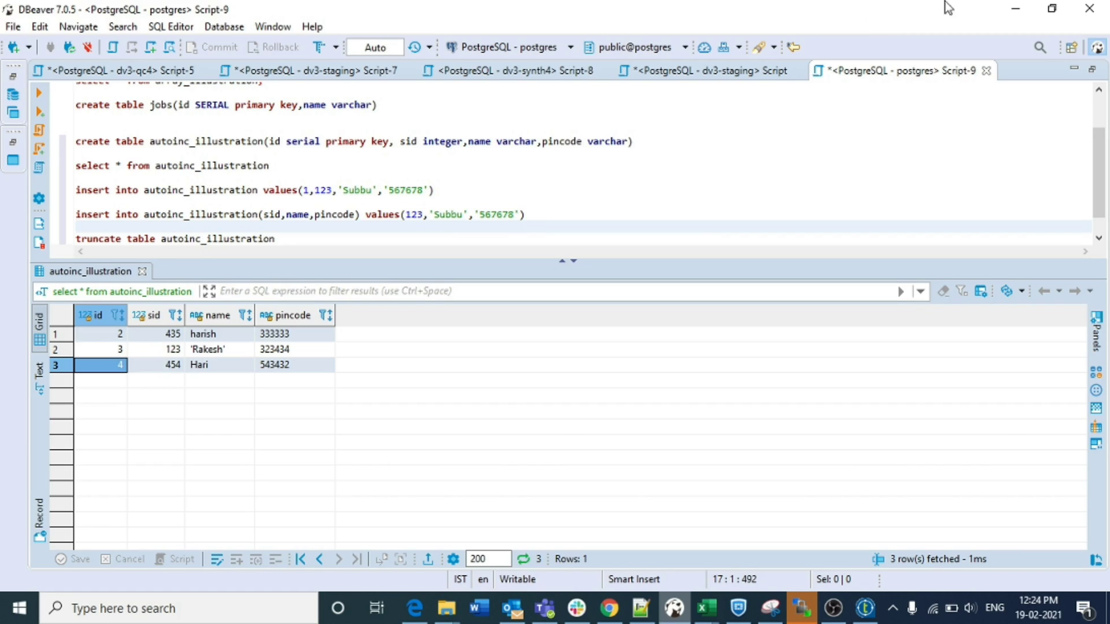
left_click(1024, 7)
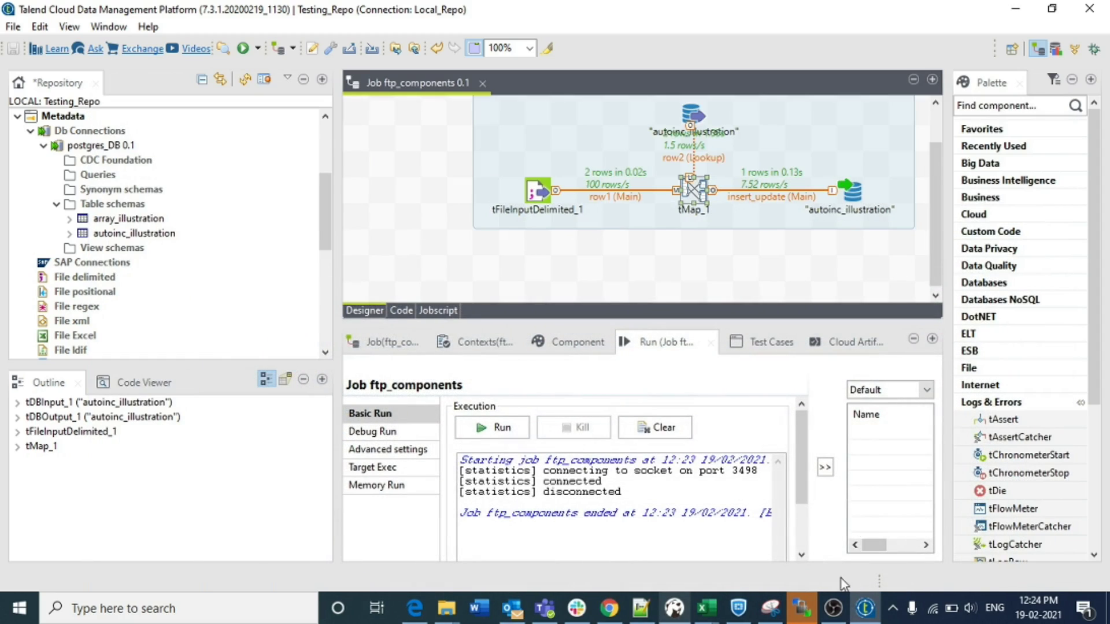